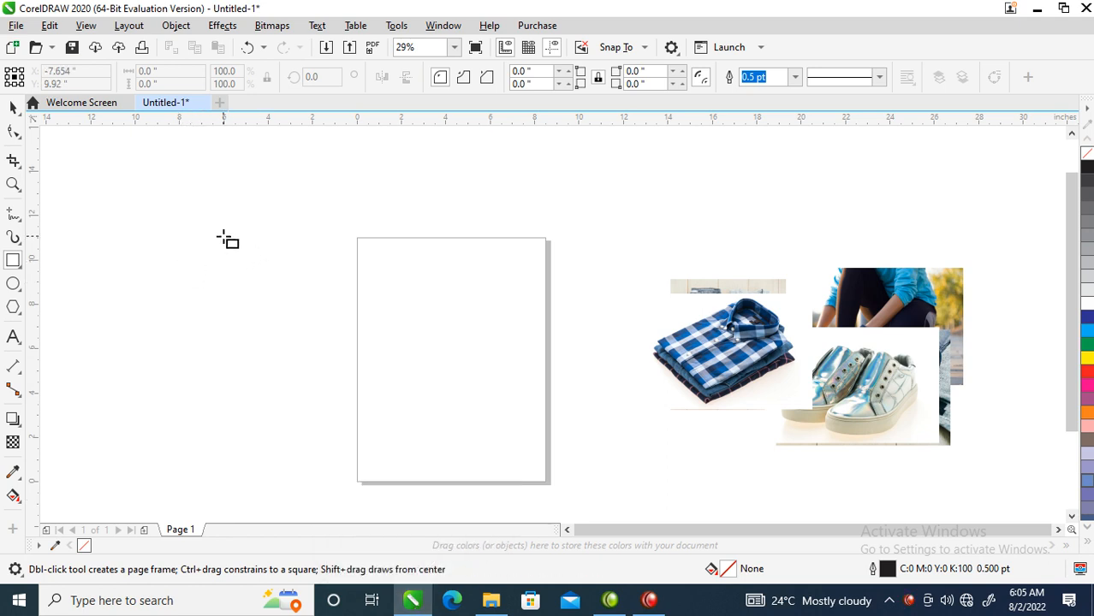
# Set the page to A4 in landscape orientation and add a page-sized rectangle as its frame.
pyautogui.press('space')
pyautogui.click(125, 77)
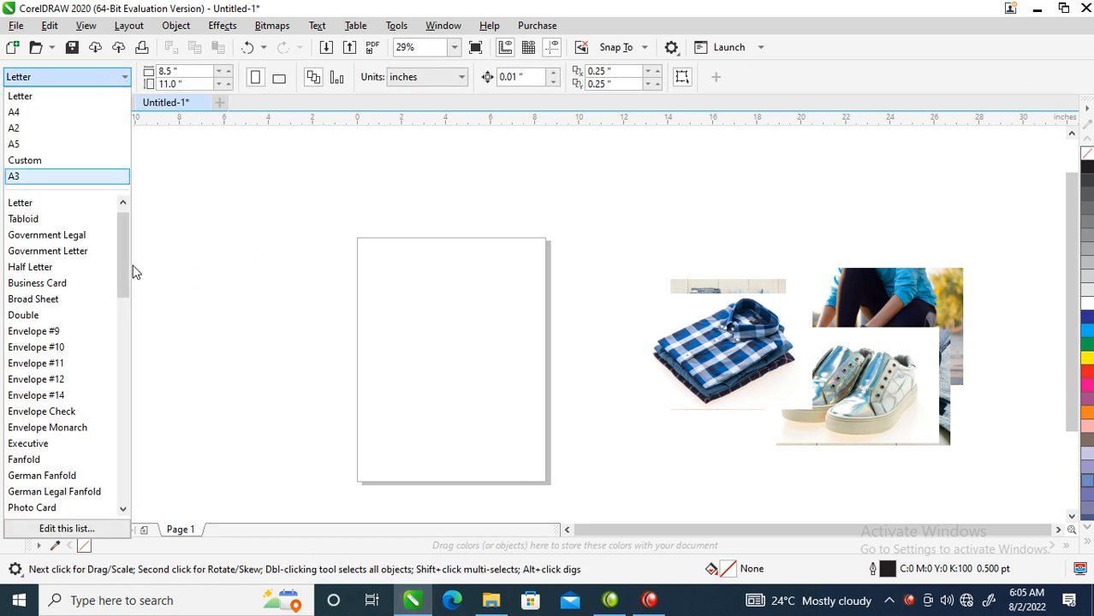
pyautogui.click(37, 112)
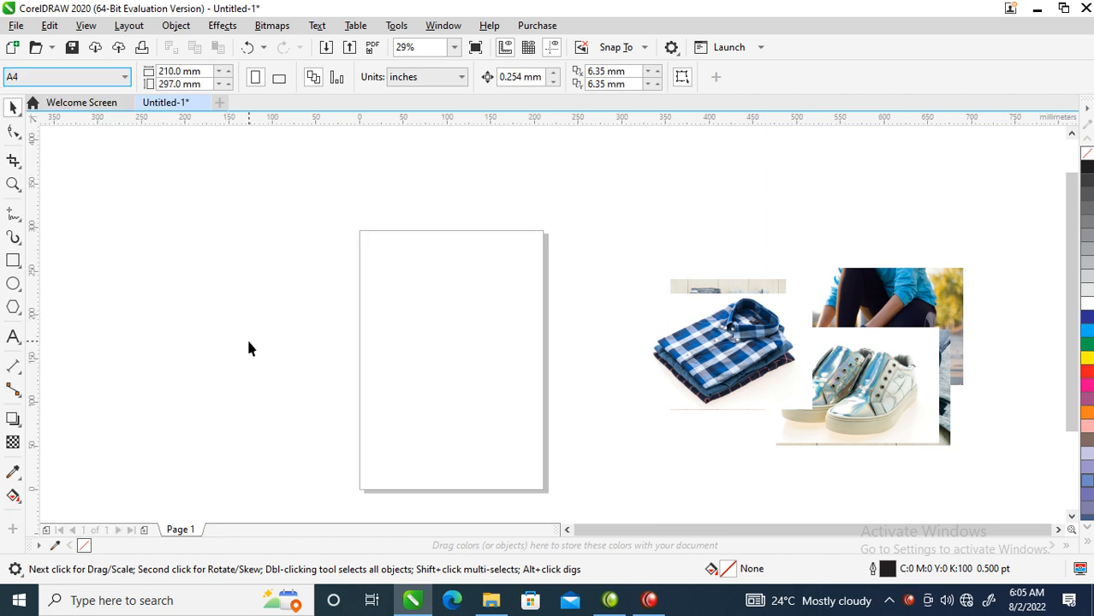
pyautogui.click(277, 81)
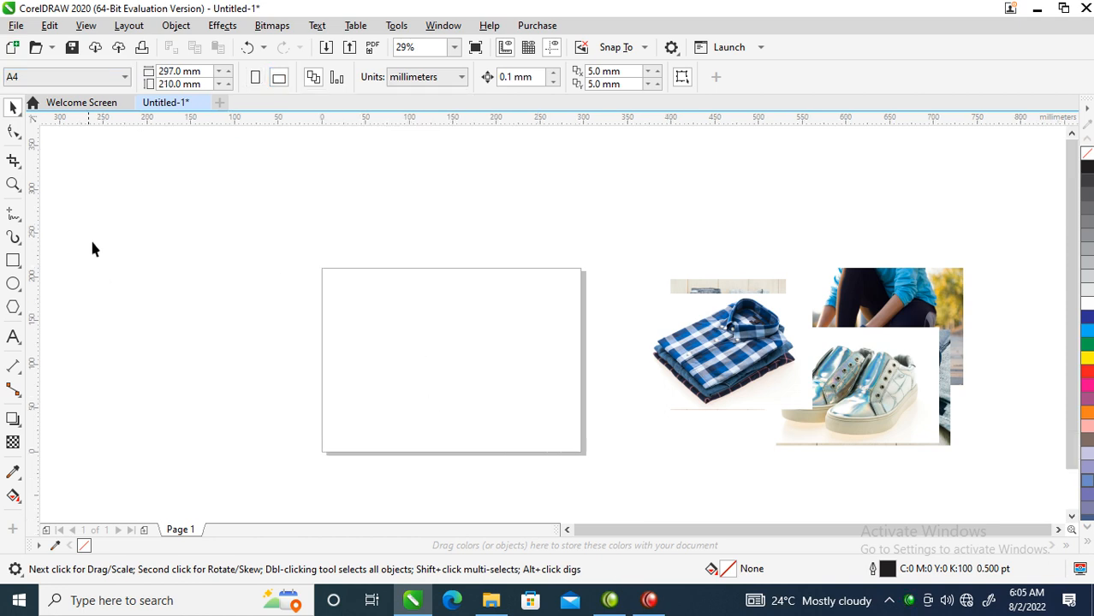
pyautogui.doubleClick(13, 262)
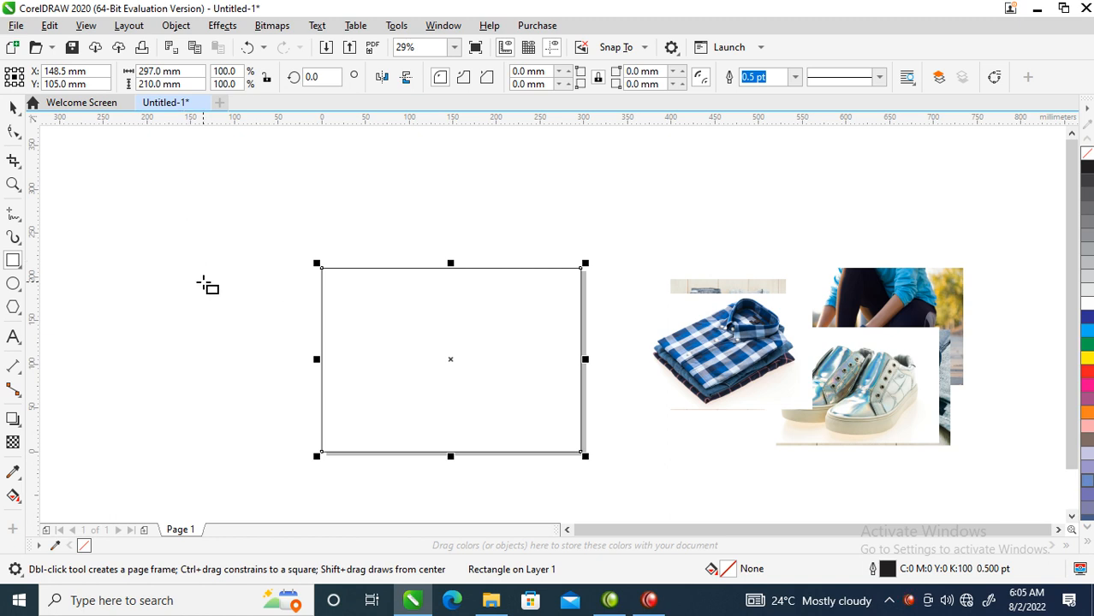
# Add the artistic text "MoonBoutique" in the empty area beside the page.
pyautogui.press('space')
pyautogui.press('z')
pyautogui.moveTo(146, 240); pyautogui.dragTo(595, 468)
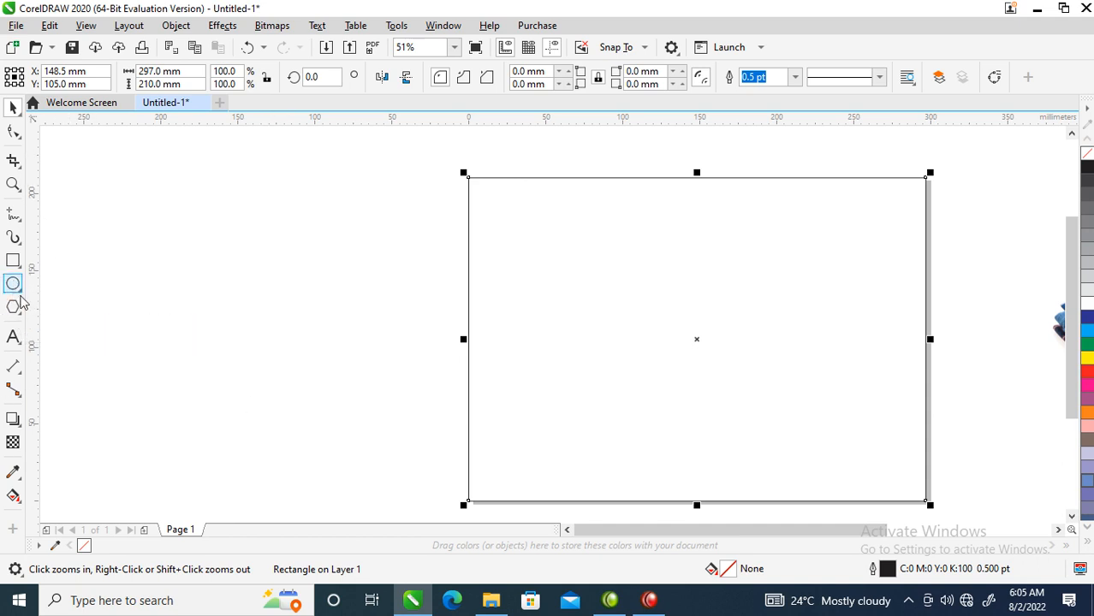
pyautogui.click(13, 338)
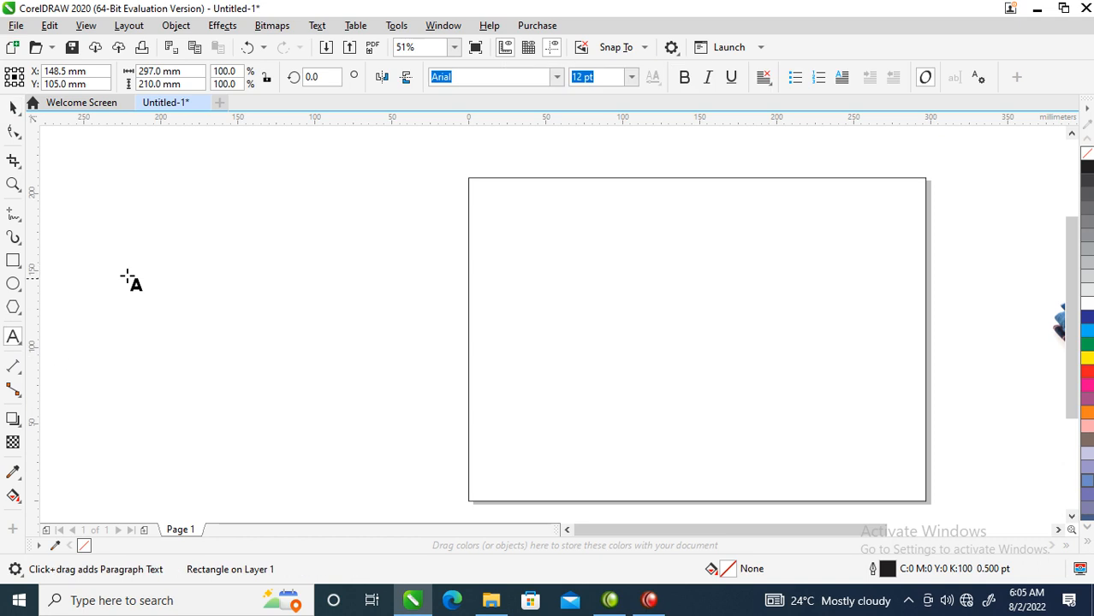
pyautogui.click(128, 279)
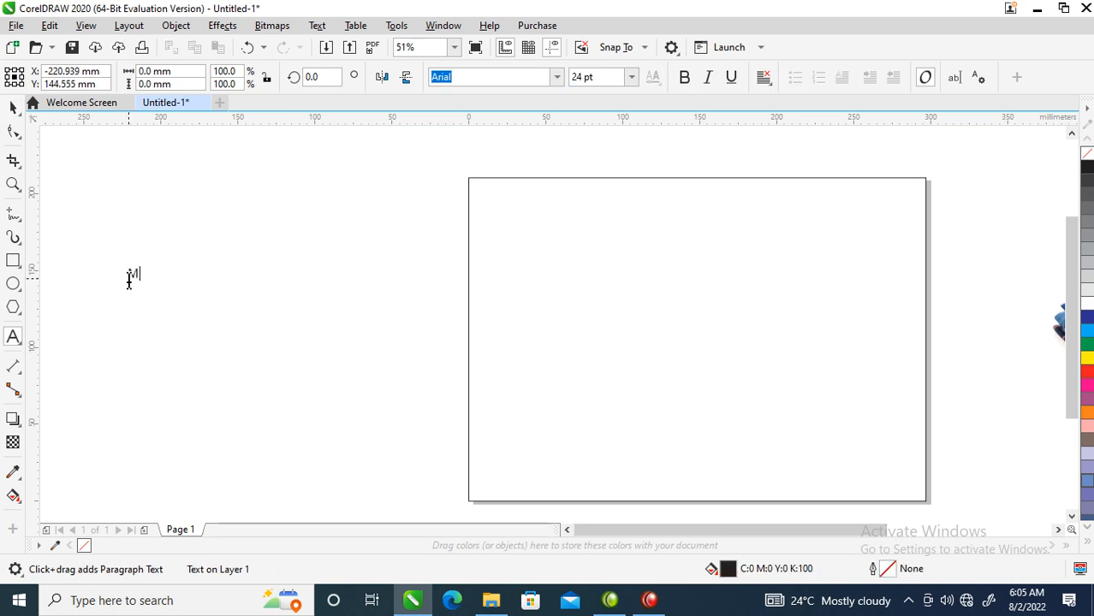
pyautogui.write('Mo')
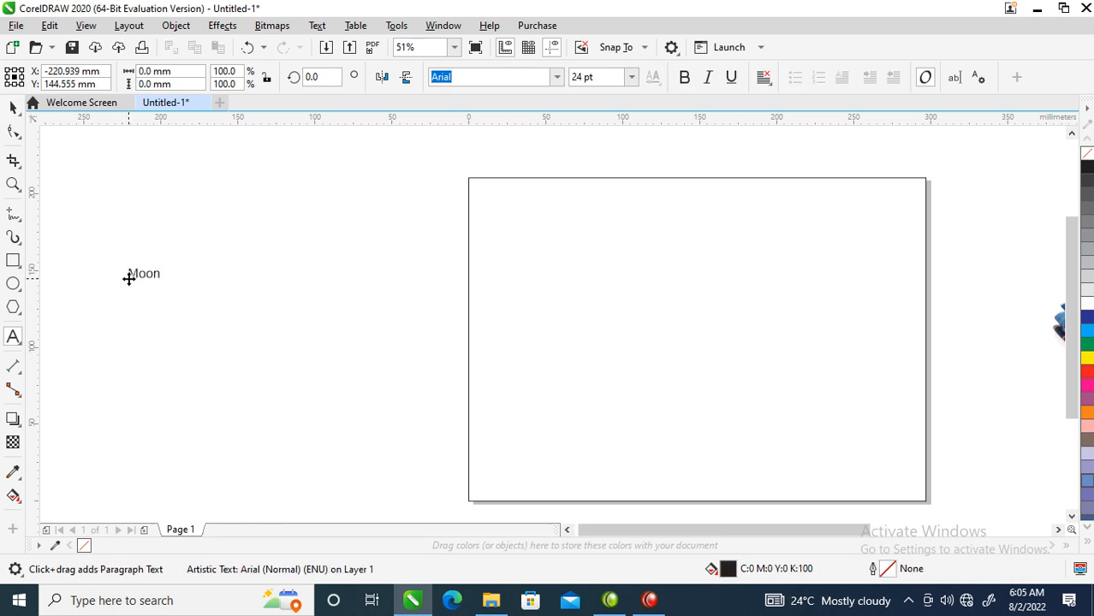
pyautogui.write('onB')
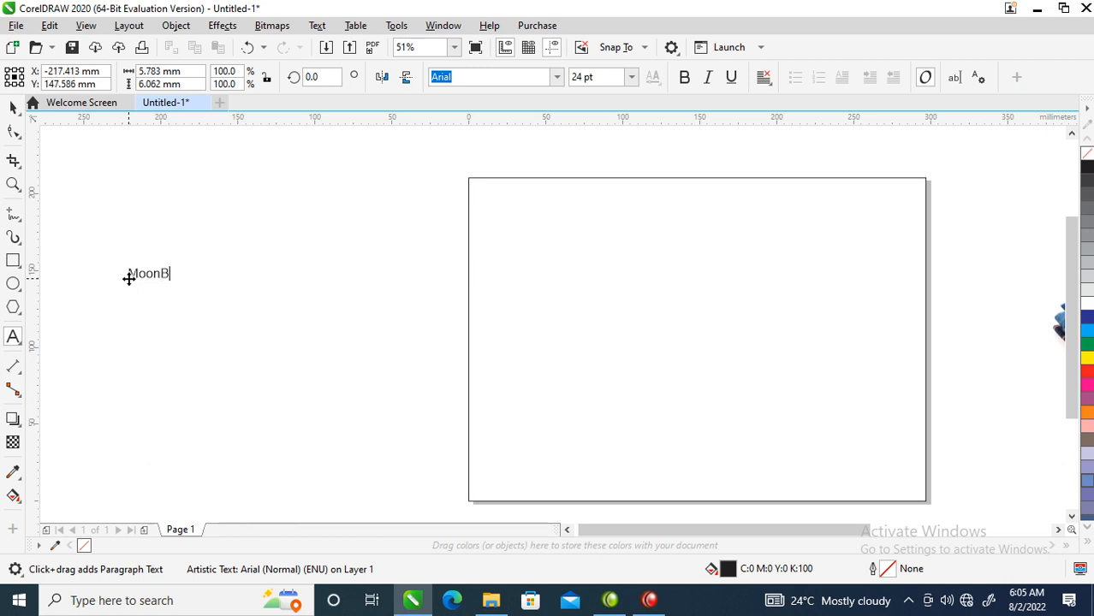
pyautogui.write('outique')
# Enlarge the MoonBoutique text to about 293 mm wide and move it over the page's upper edge.
pyautogui.hotkey('ctrl', 'space')
pyautogui.moveTo(218, 284); pyautogui.dragTo(470, 375)
pyautogui.moveTo(436, 294); pyautogui.dragTo(606, 204)
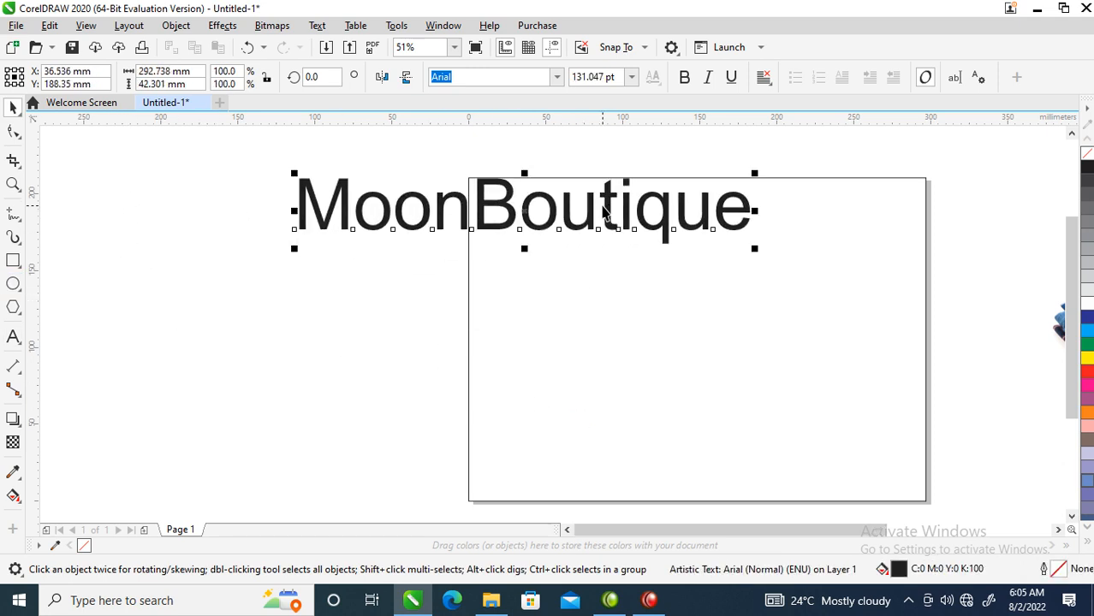
# Change the font of the whole MoonBoutique text to Moon Bold.
pyautogui.click(557, 77)
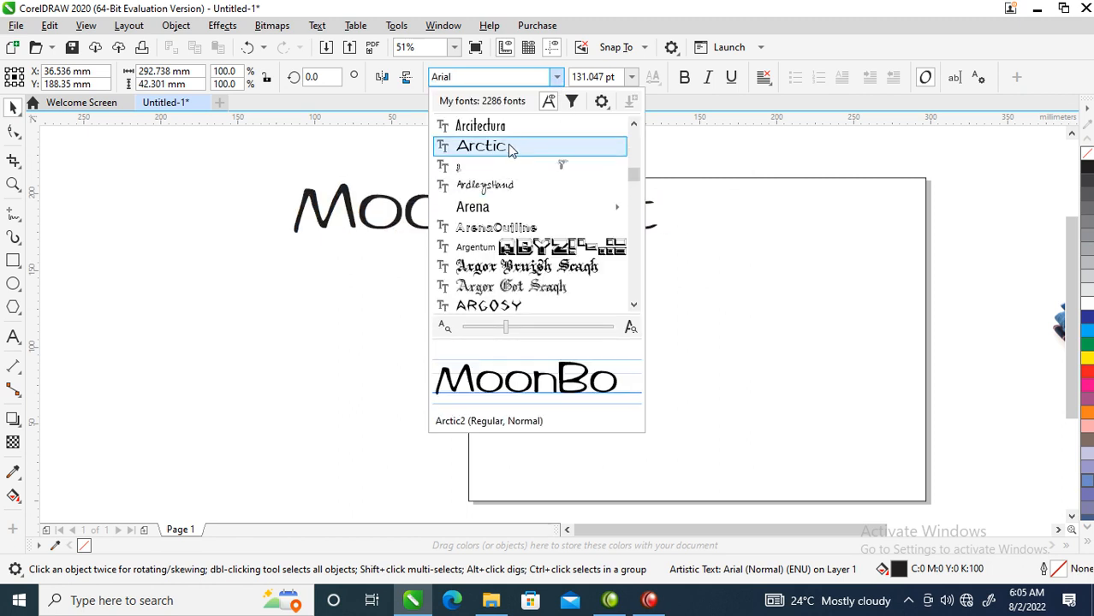
pyautogui.press('m')
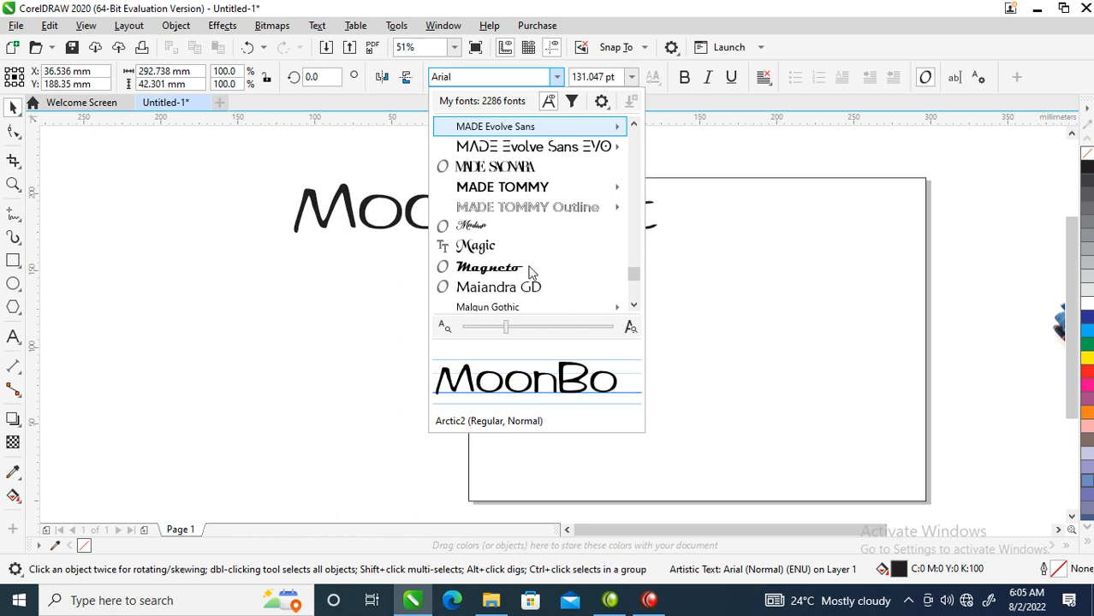
pyautogui.press('o')
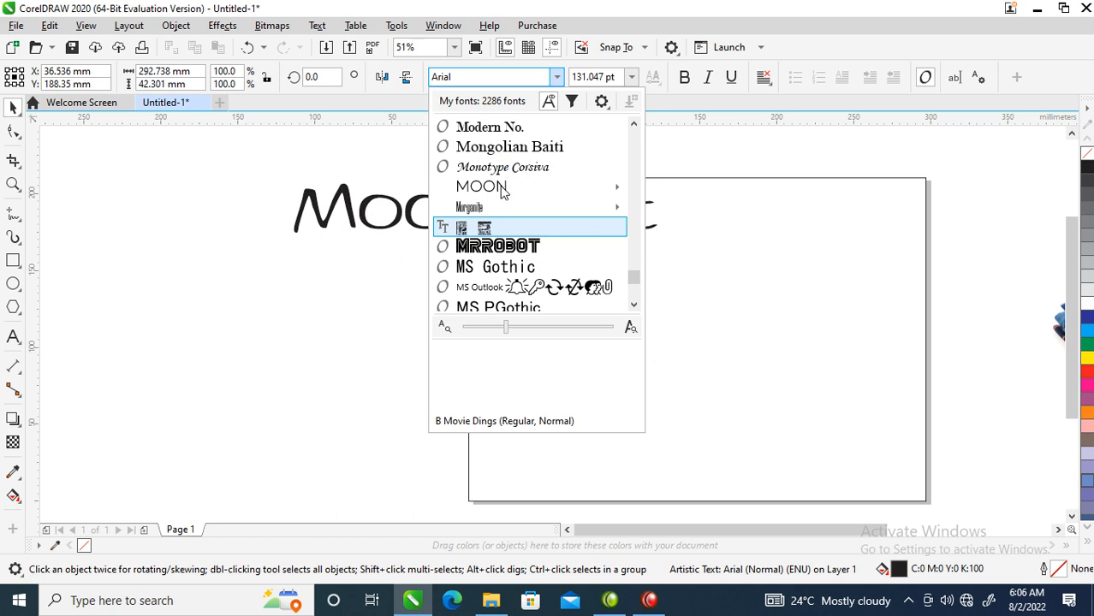
pyautogui.moveTo(505, 188)
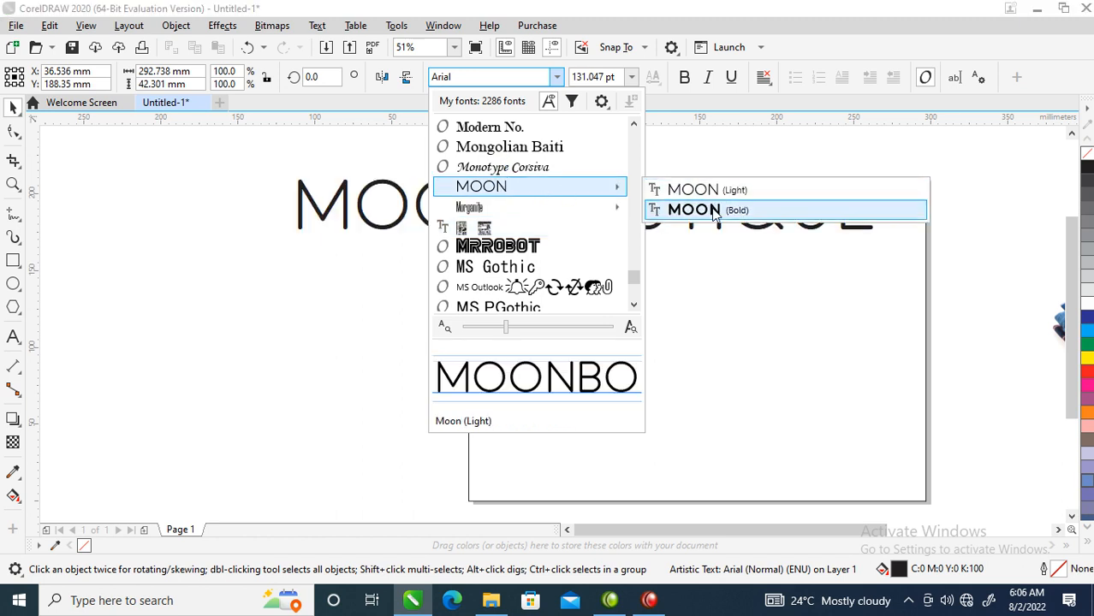
pyautogui.click(715, 211)
# Set only the word BOUTIQUE to Moon Light and move the whole text down towards the page's middle.
pyautogui.doubleClick(535, 199)
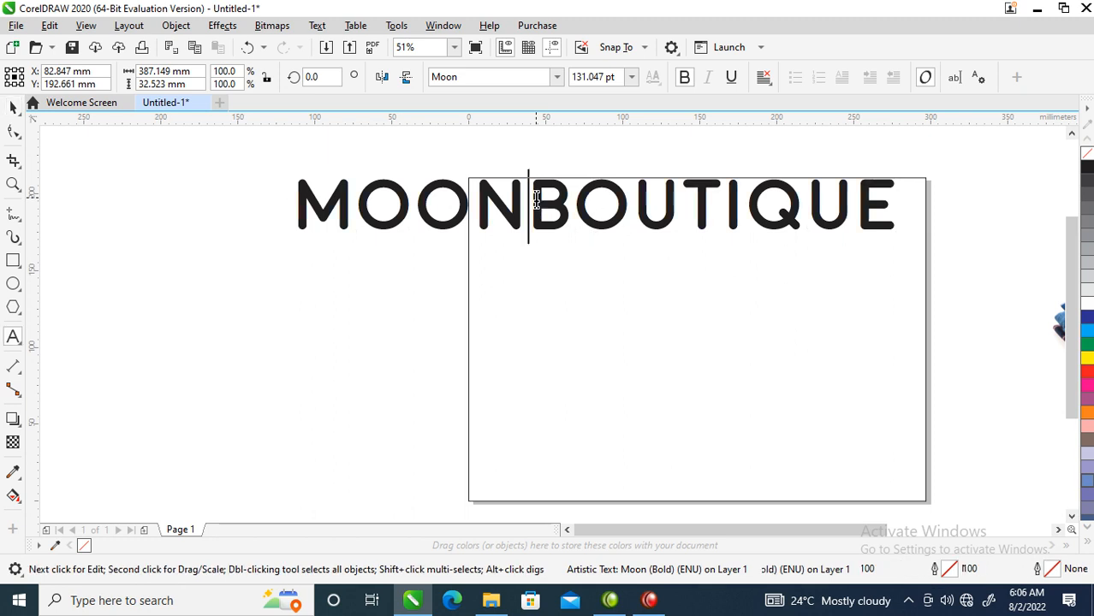
pyautogui.moveTo(529, 204); pyautogui.dragTo(979, 201)
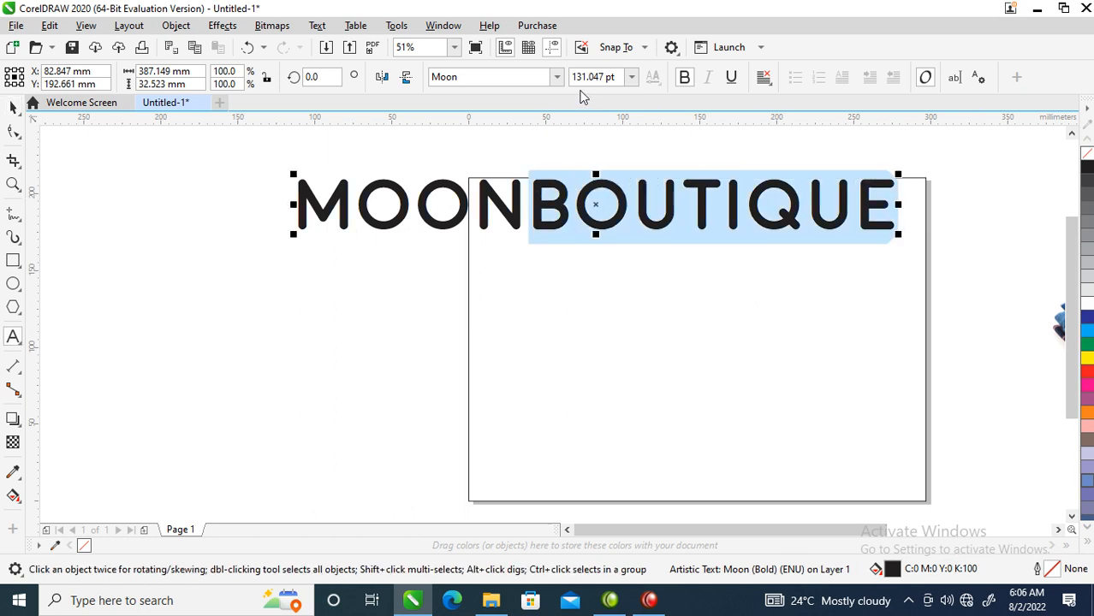
pyautogui.click(556, 77)
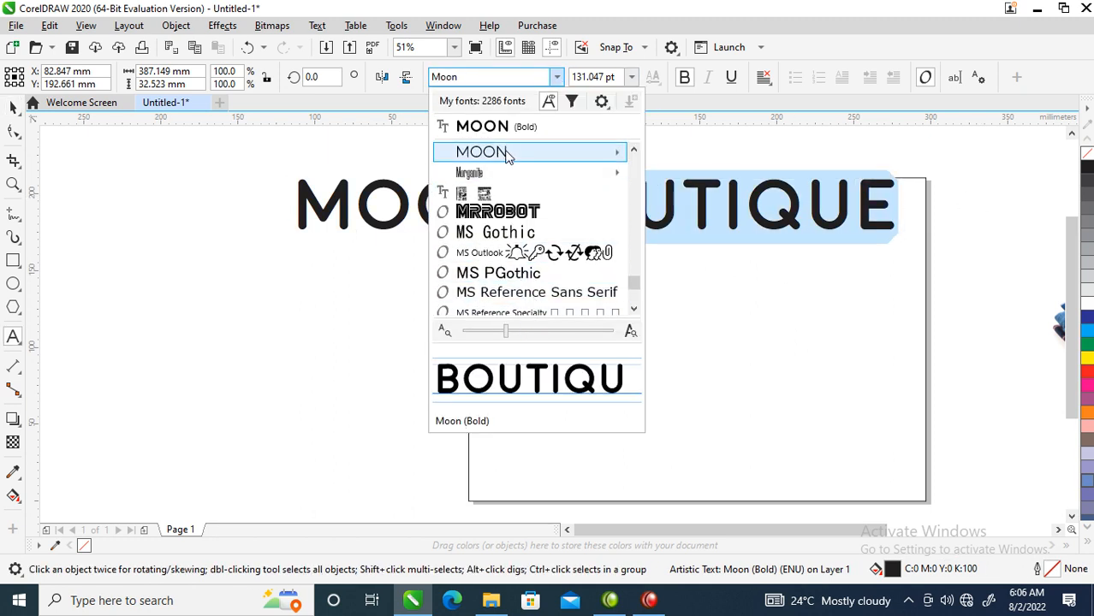
pyautogui.moveTo(503, 151)
pyautogui.click(717, 153)
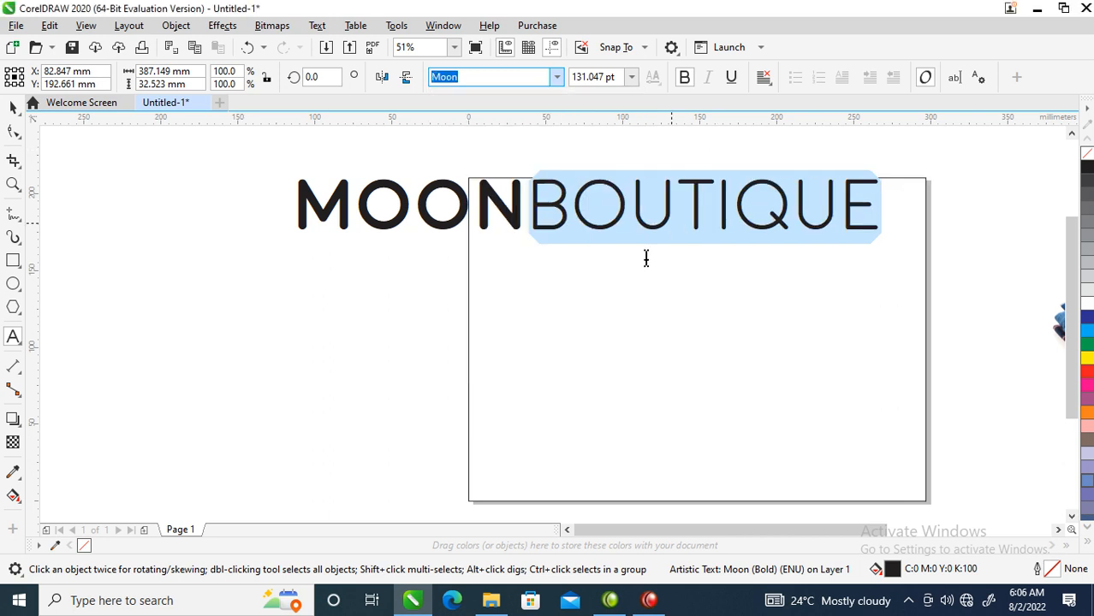
pyautogui.hotkey('ctrl', 'space')
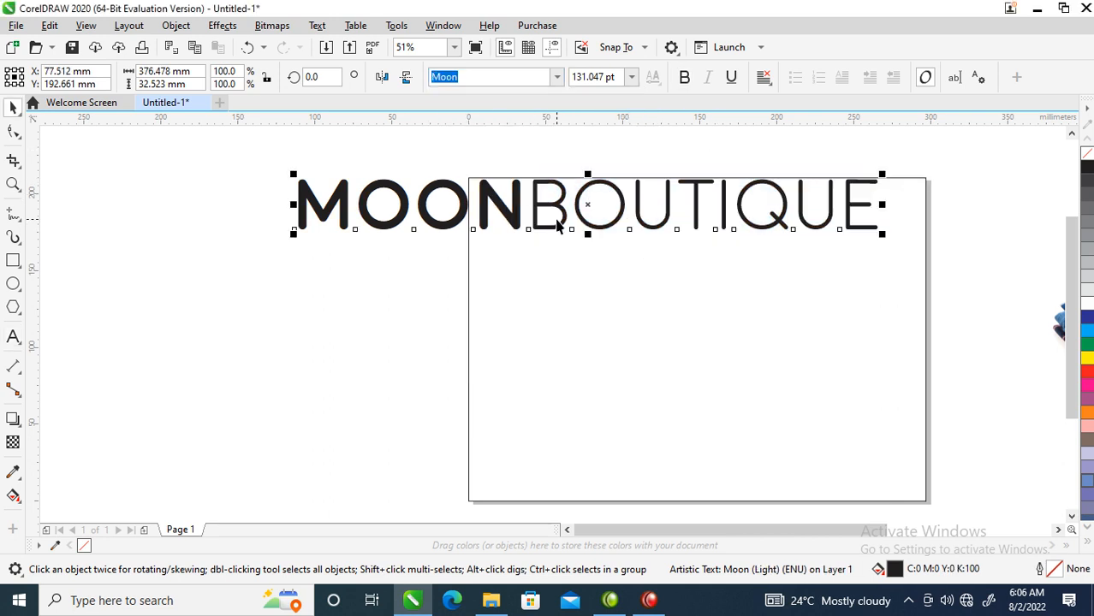
pyautogui.moveTo(558, 210); pyautogui.dragTo(615, 308)
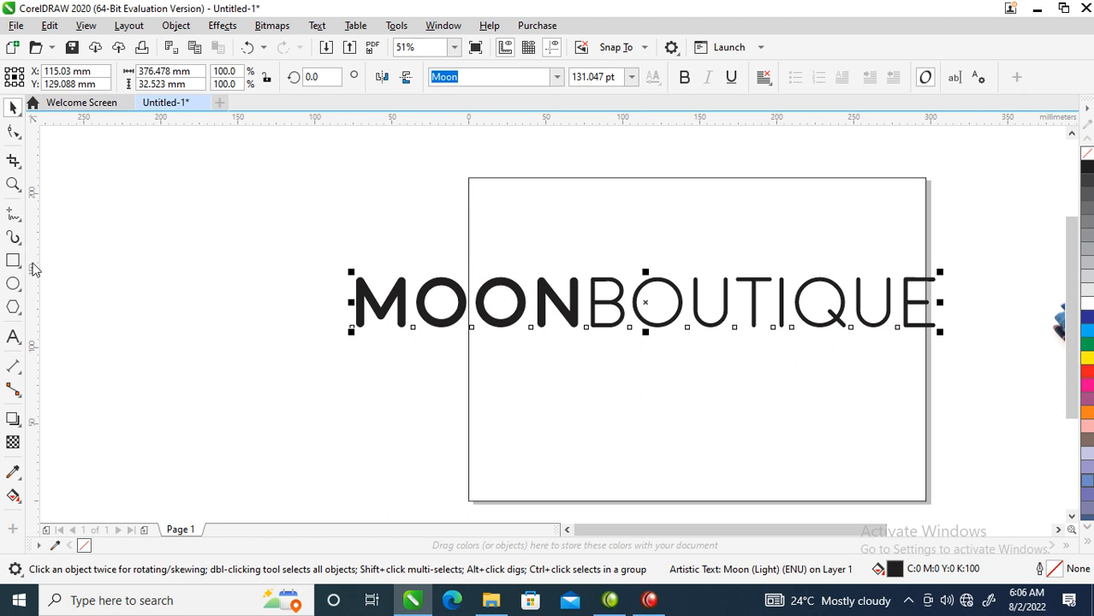
pyautogui.click(14, 283)
pyautogui.moveTo(171, 230); pyautogui.dragTo(305, 327)
pyautogui.press('space')
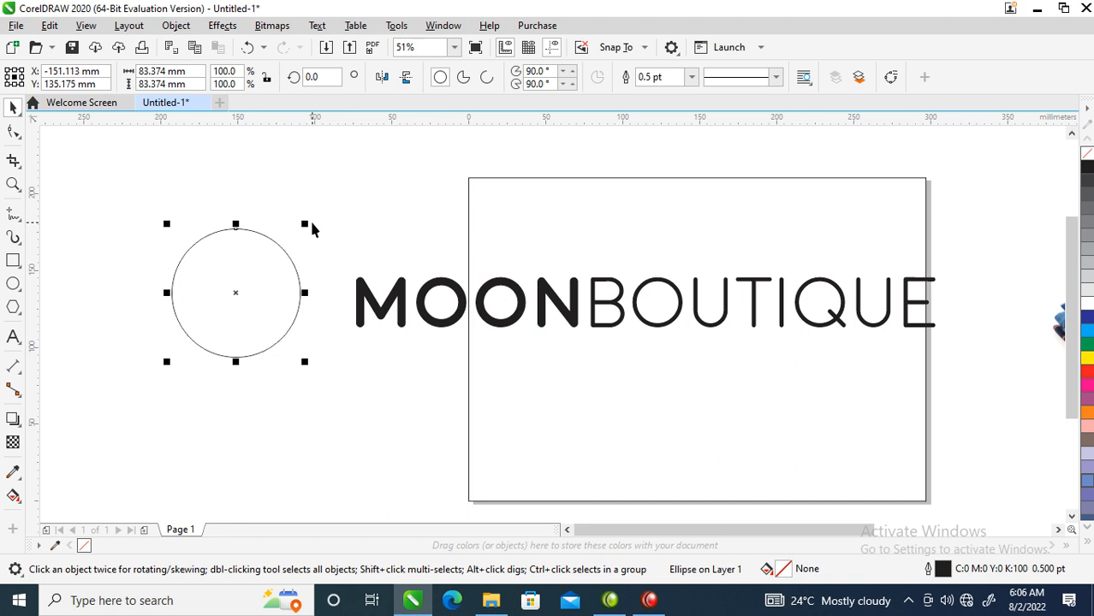
pyautogui.moveTo(306, 223); pyautogui.dragTo(305, 246)
pyautogui.moveTo(240, 296); pyautogui.dragTo(261, 275)
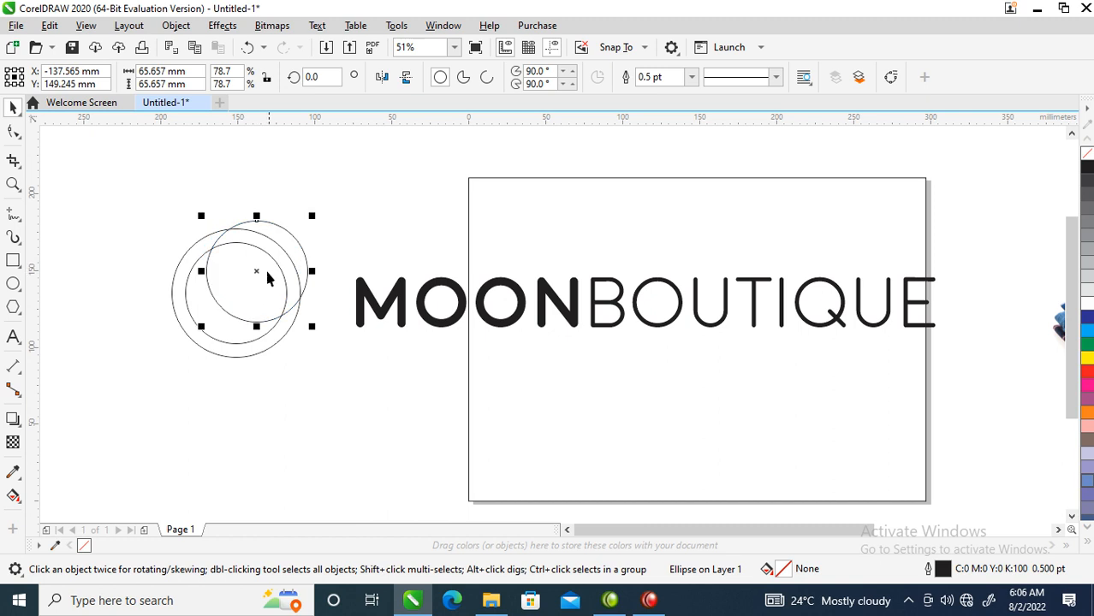
pyautogui.moveTo(356, 200); pyautogui.dragTo(120, 393)
pyautogui.press('Delete')
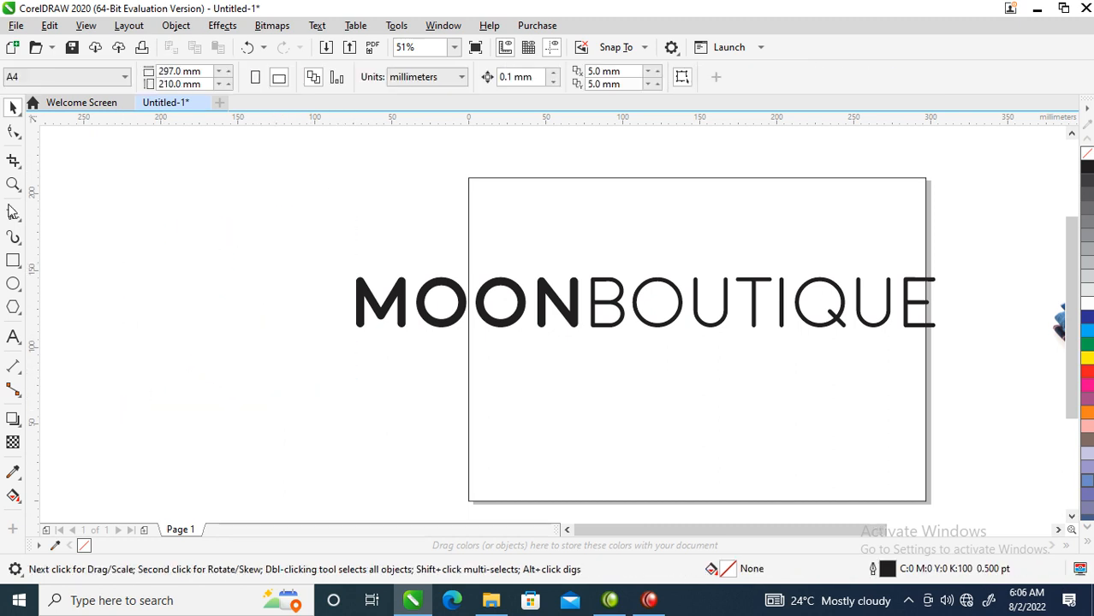
# Draw a circle about 109 mm across beside the text, with a concentric copy about 73 mm across inside it.
pyautogui.click(14, 285)
pyautogui.moveTo(91, 203); pyautogui.dragTo(223, 370)
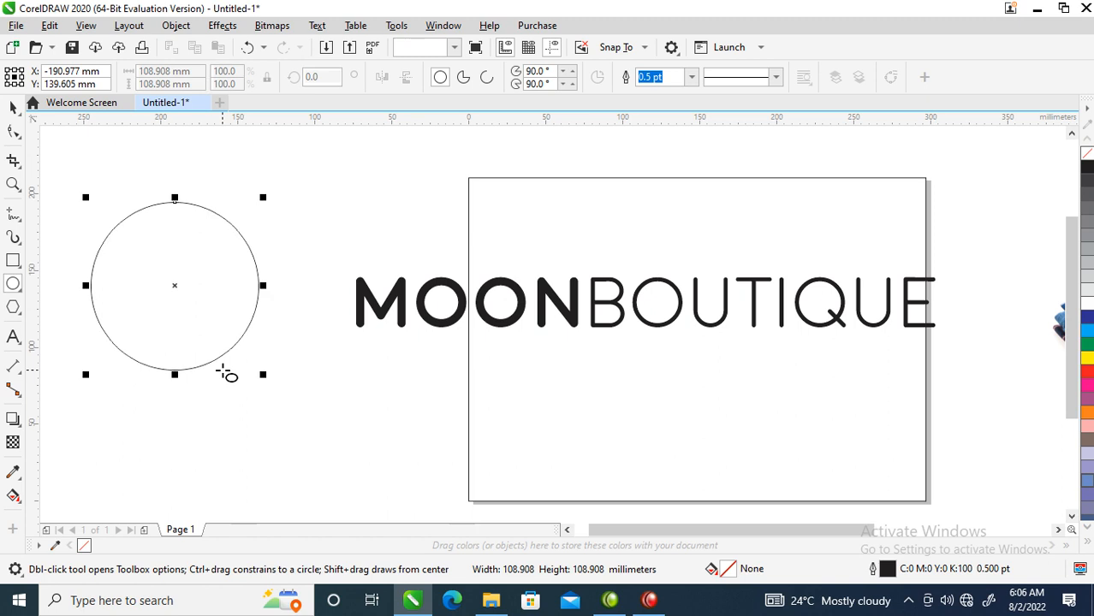
pyautogui.press('space')
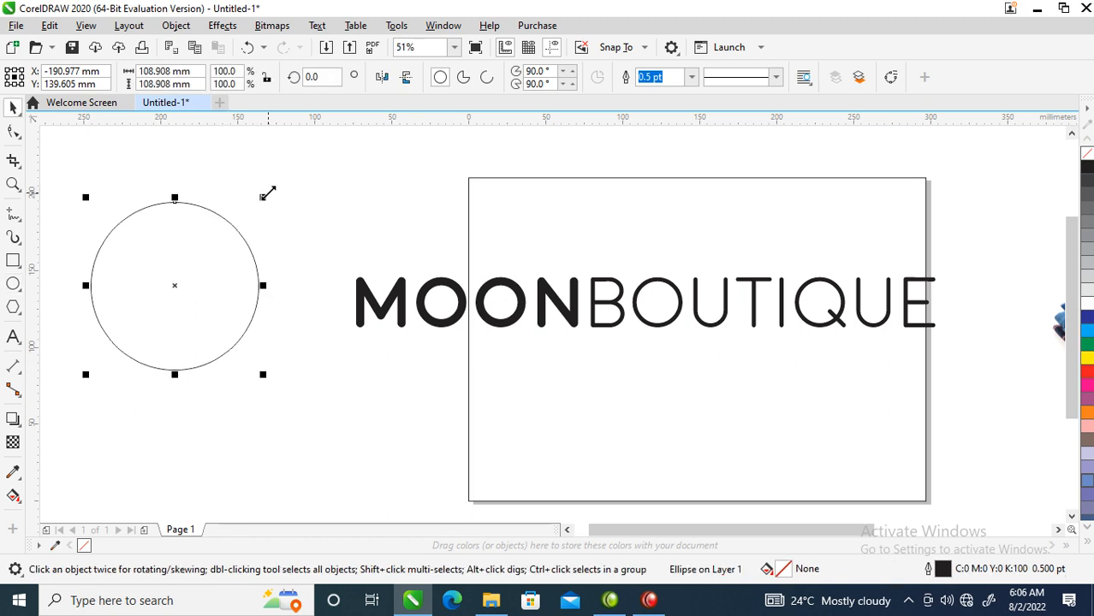
pyautogui.moveTo(267, 195); pyautogui.dragTo(248, 220)
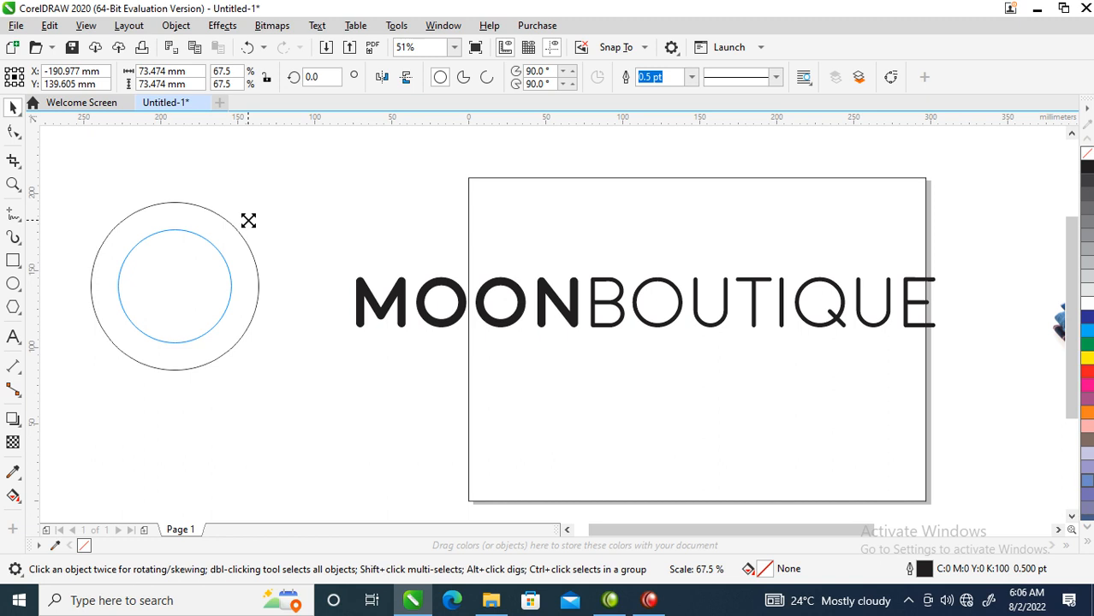
pyautogui.moveTo(248, 220); pyautogui.dragTo(248, 220)
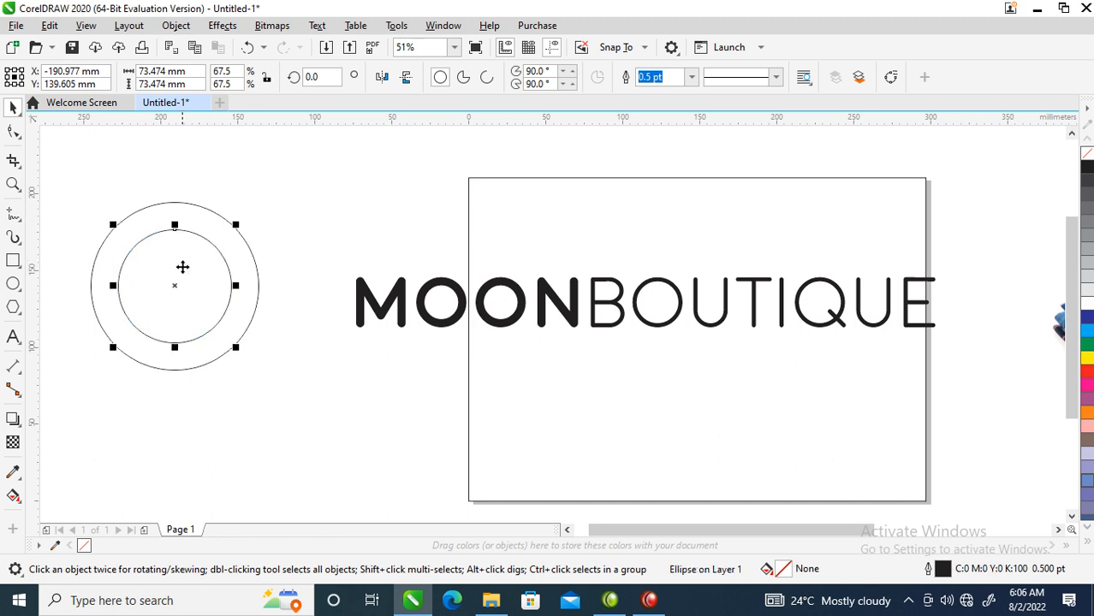
# Trim the inner circle into a crescent with a copy about 64 mm across offset to its upper right, and delete that copy.
pyautogui.moveTo(176, 289); pyautogui.dragTo(210, 272)
pyautogui.moveTo(270, 198); pyautogui.dragTo(279, 208)
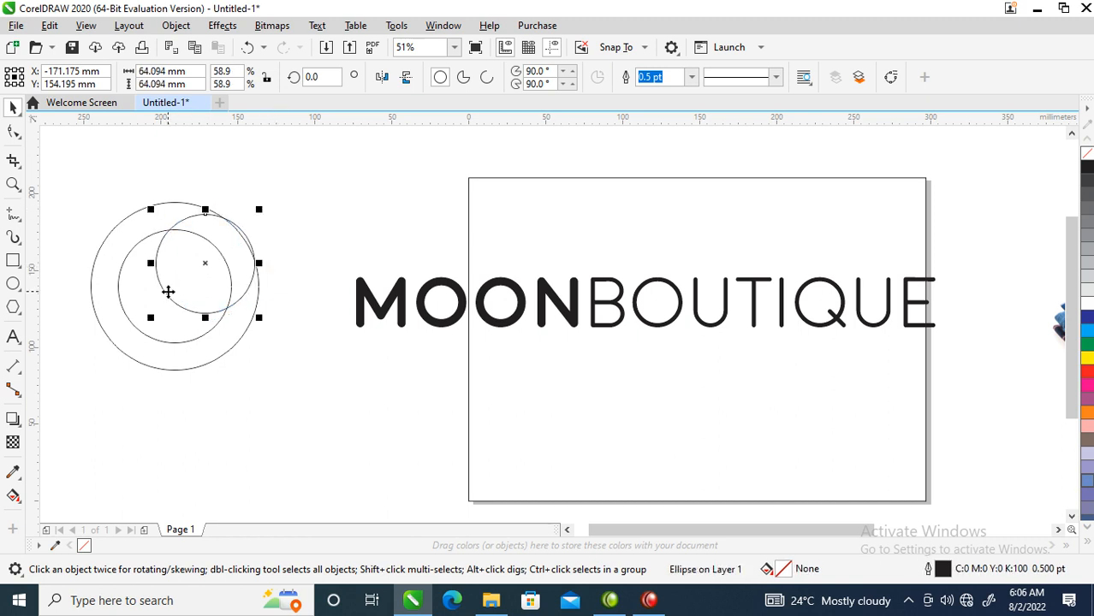
pyautogui.keyDown('shift'); pyautogui.click(136, 291); pyautogui.keyUp('shift')
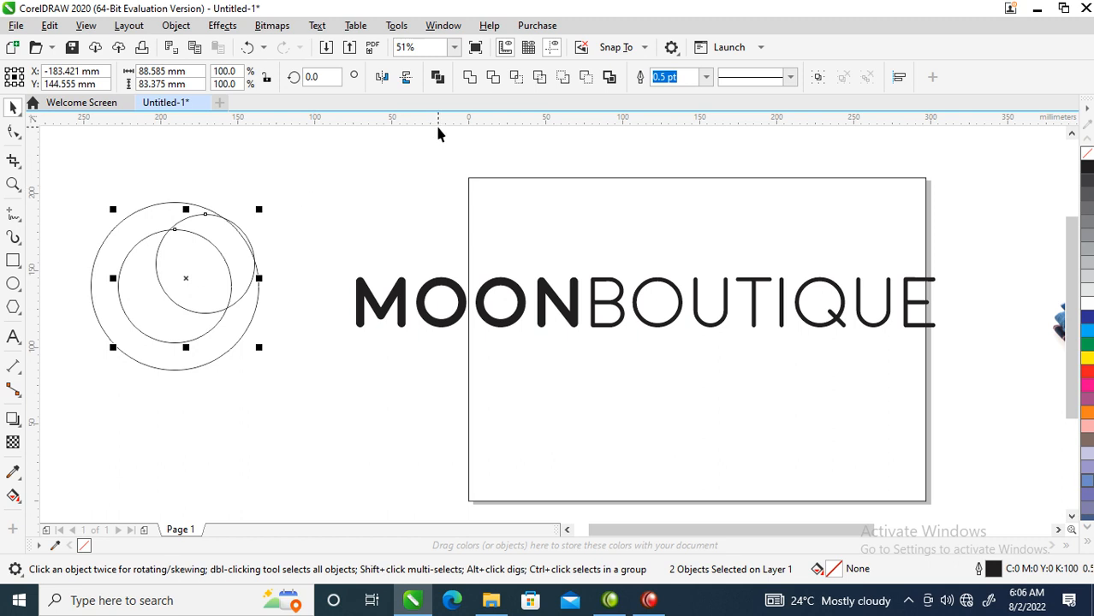
pyautogui.click(493, 77)
pyautogui.click(211, 245)
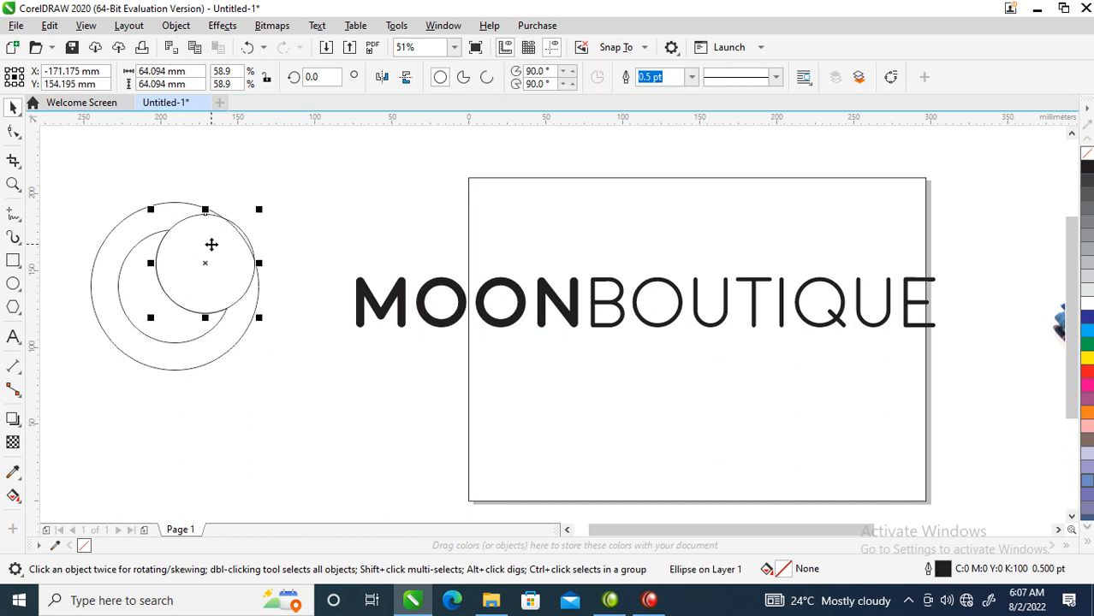
pyautogui.press('Delete')
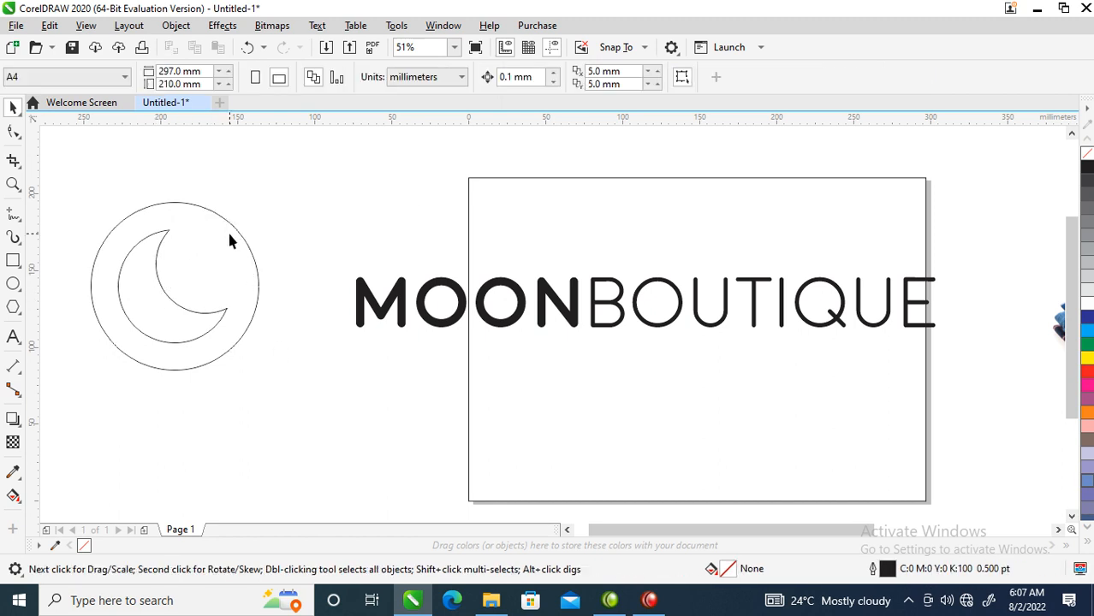
# Fill the outer circle with blue (C100 M100) and apply a linear fountain fill fading to white from its upper left to lower right.
pyautogui.click(236, 234)
pyautogui.click(1087, 320)
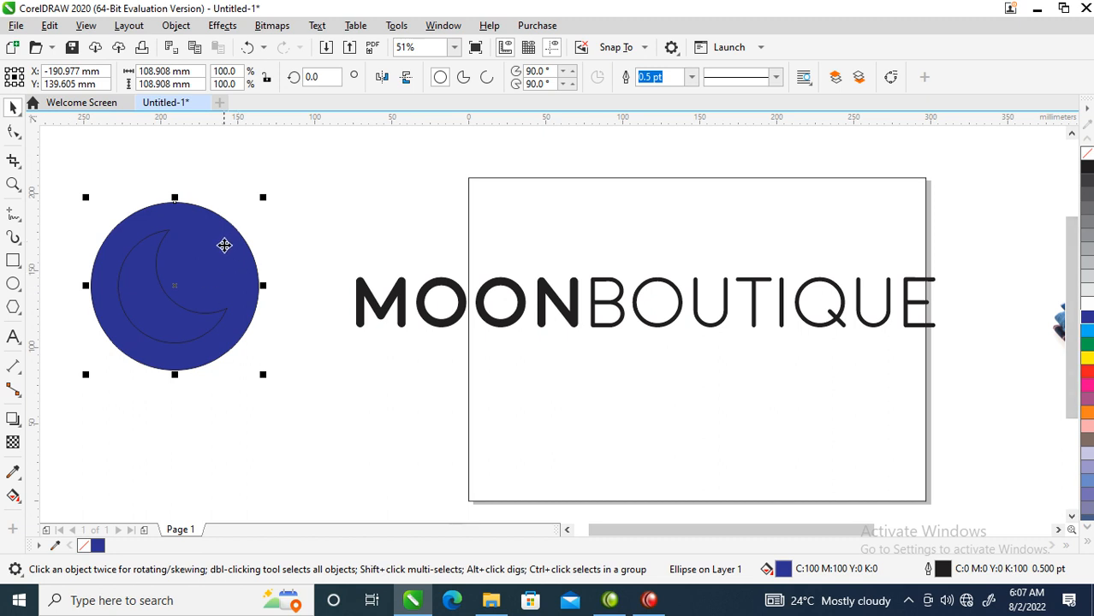
pyautogui.click(12, 496)
pyautogui.moveTo(137, 211); pyautogui.dragTo(221, 340)
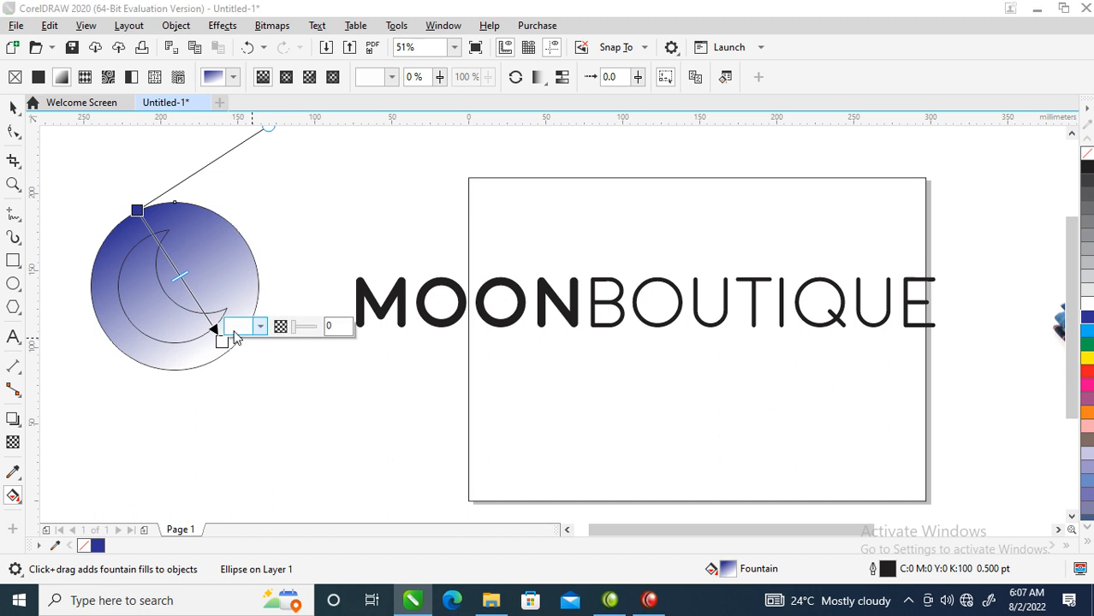
pyautogui.click(235, 330)
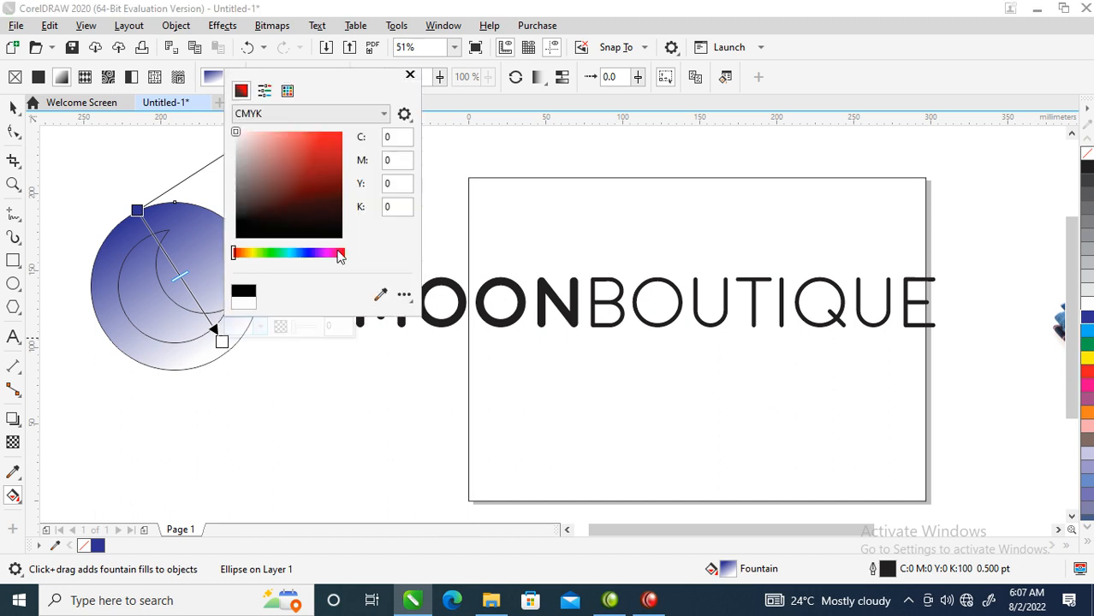
pyautogui.click(410, 77)
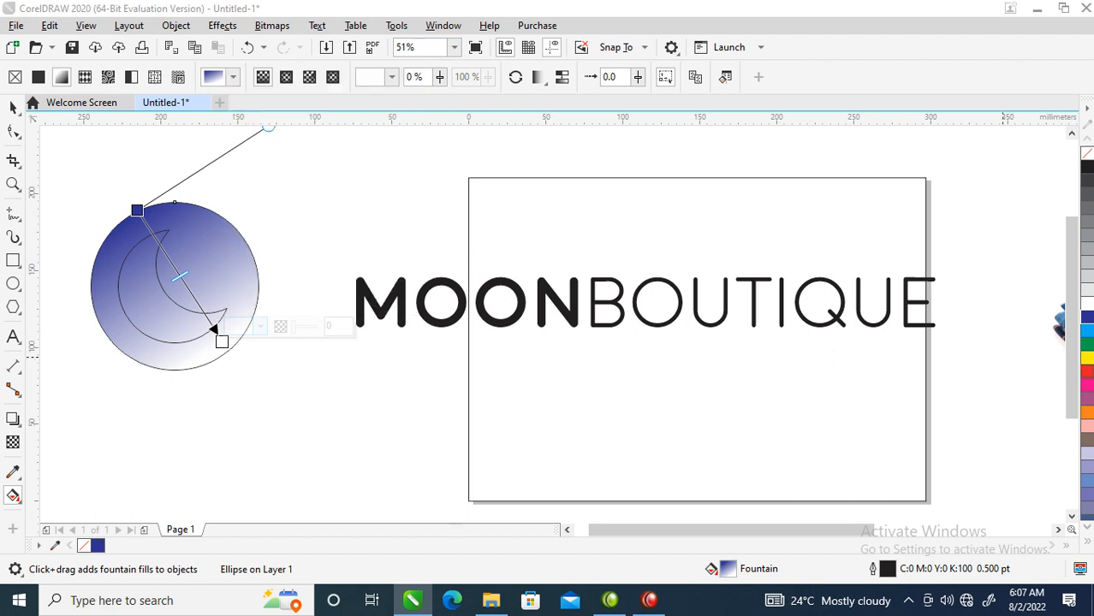
# Change the circle's gradient end to cyan, bring its start inward, and add a blue (C100 M100) colour stop at 33%.
pyautogui.click(1089, 336)
pyautogui.moveTo(136, 211); pyautogui.dragTo(166, 251)
pyautogui.press('space')
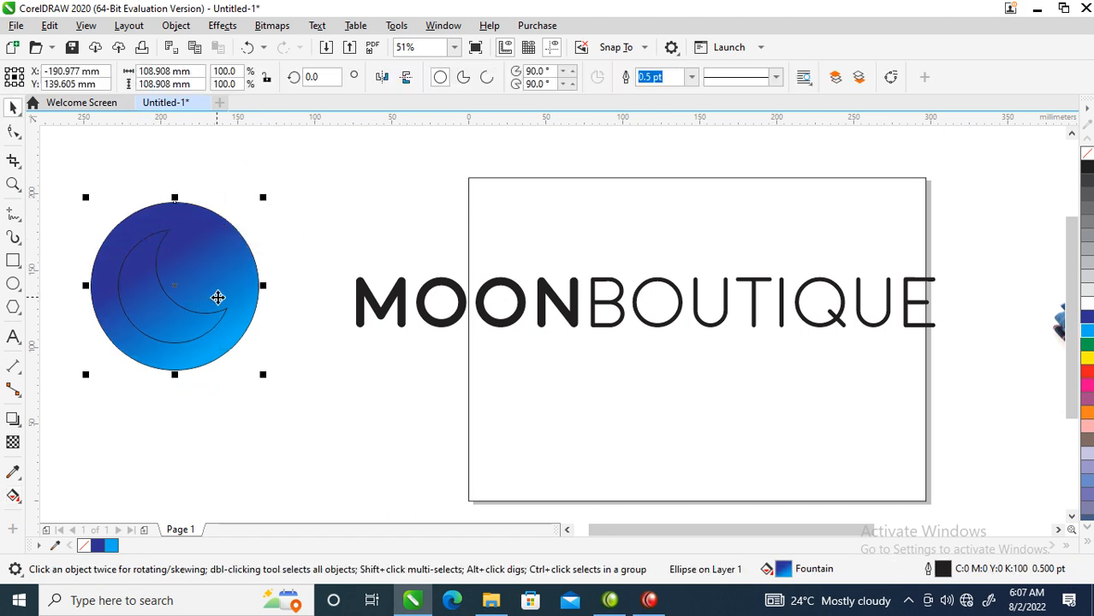
pyautogui.press('space')
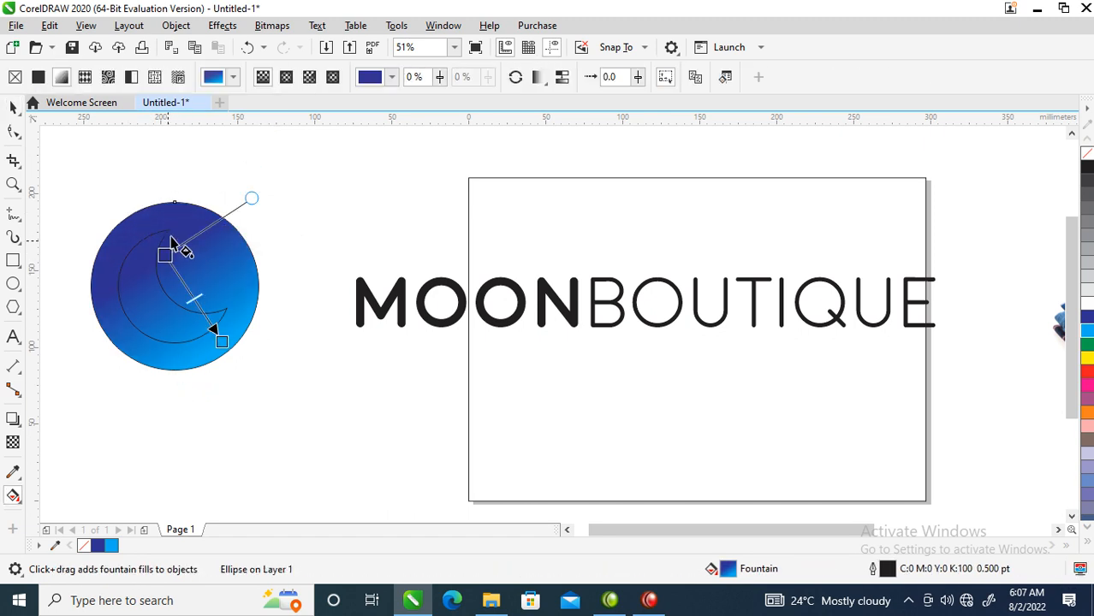
pyautogui.doubleClick(184, 285)
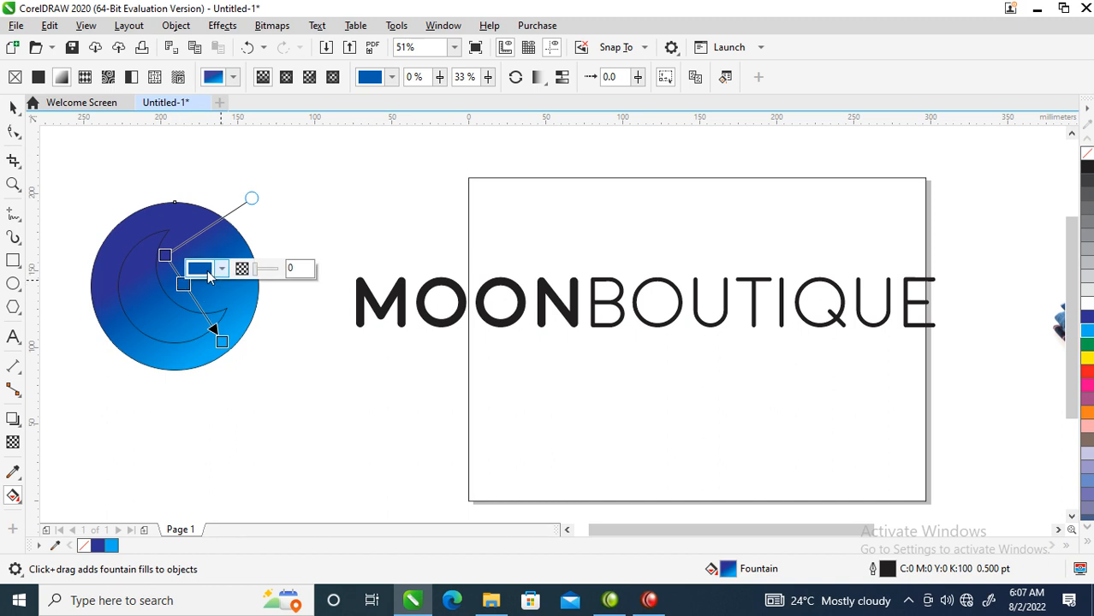
pyautogui.click(1083, 319)
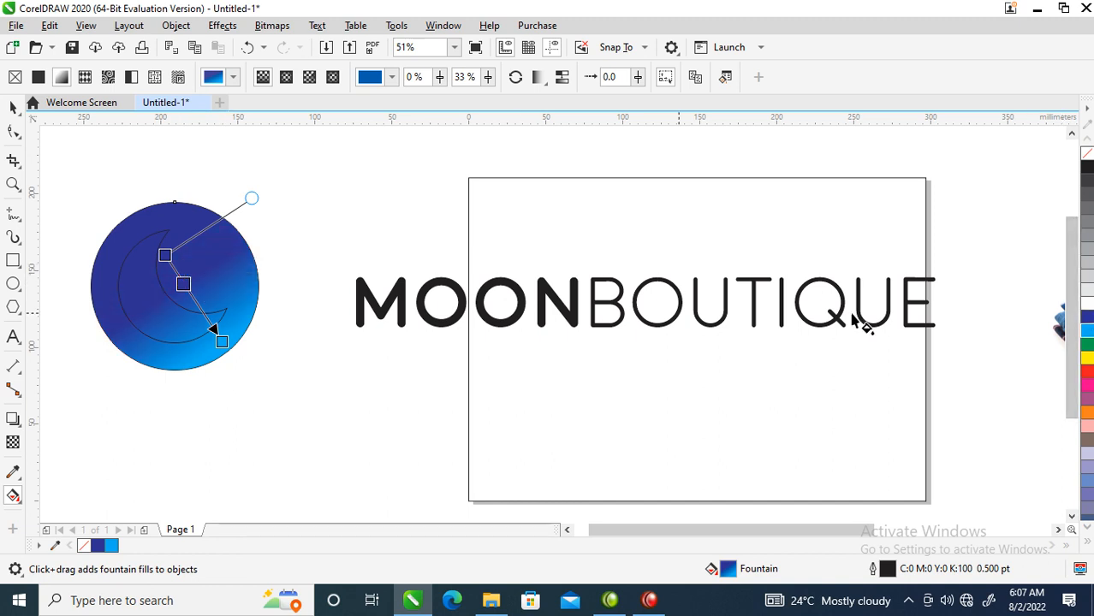
# Set the start colour of the circle's gradient to dark navy (C92 M83 Y31 K70).
pyautogui.click(166, 254)
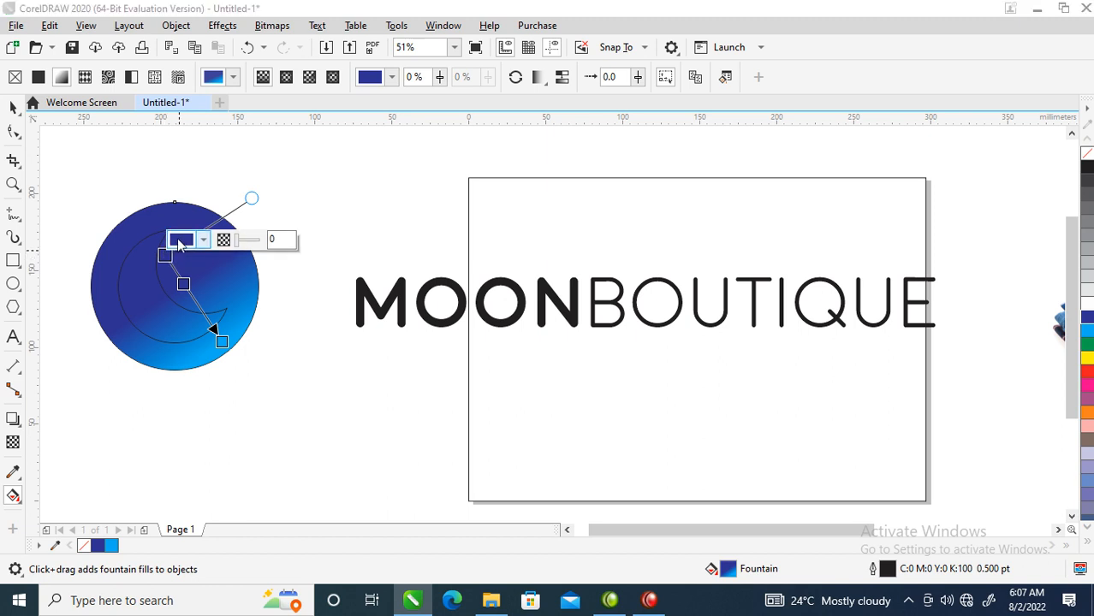
pyautogui.click(203, 240)
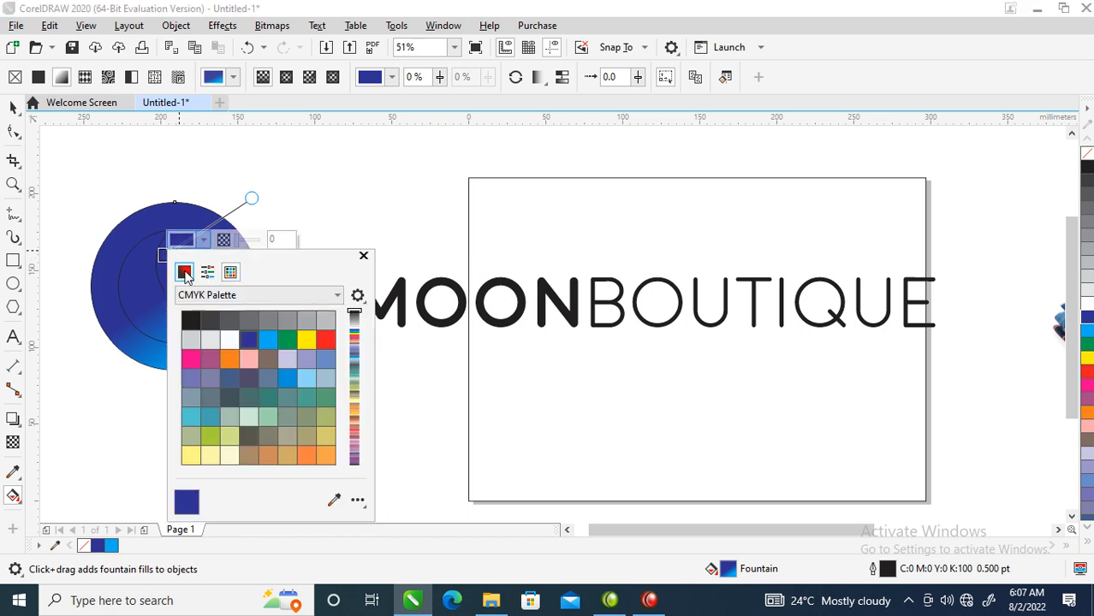
pyautogui.click(184, 272)
pyautogui.click(274, 382)
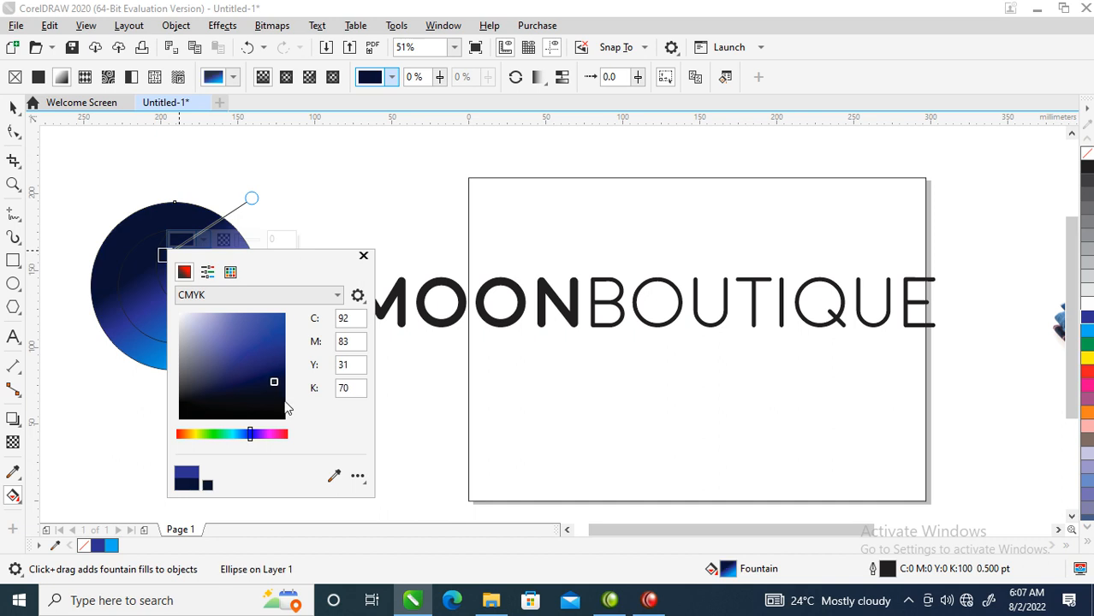
pyautogui.click(362, 255)
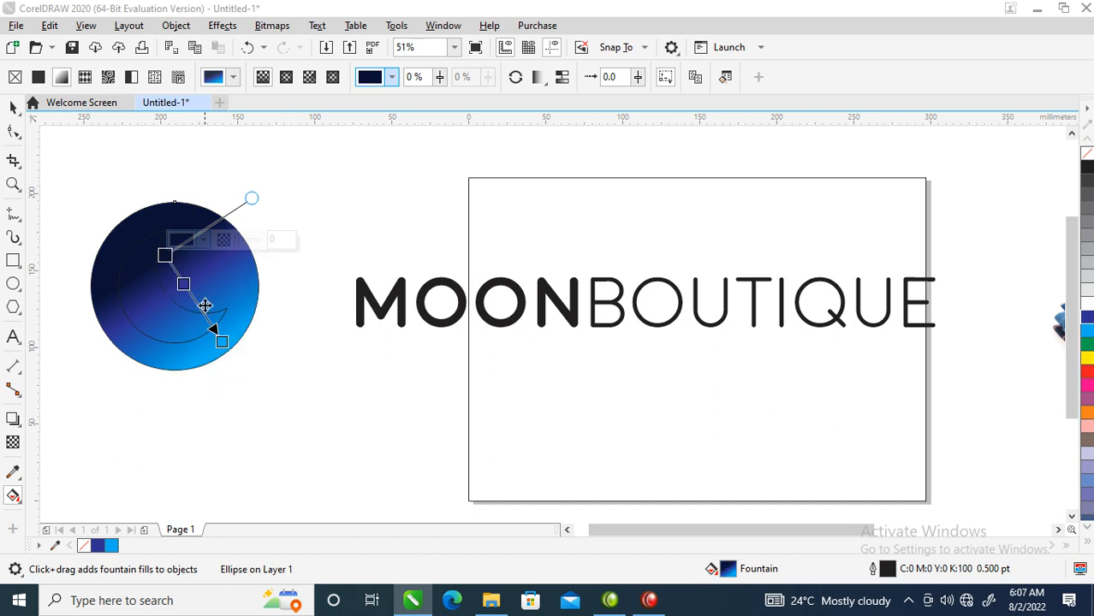
# Move the gradient's start towards the circle's upper-left edge and shift the middle blue stop to about 53%.
pyautogui.moveTo(164, 255); pyautogui.dragTo(152, 224)
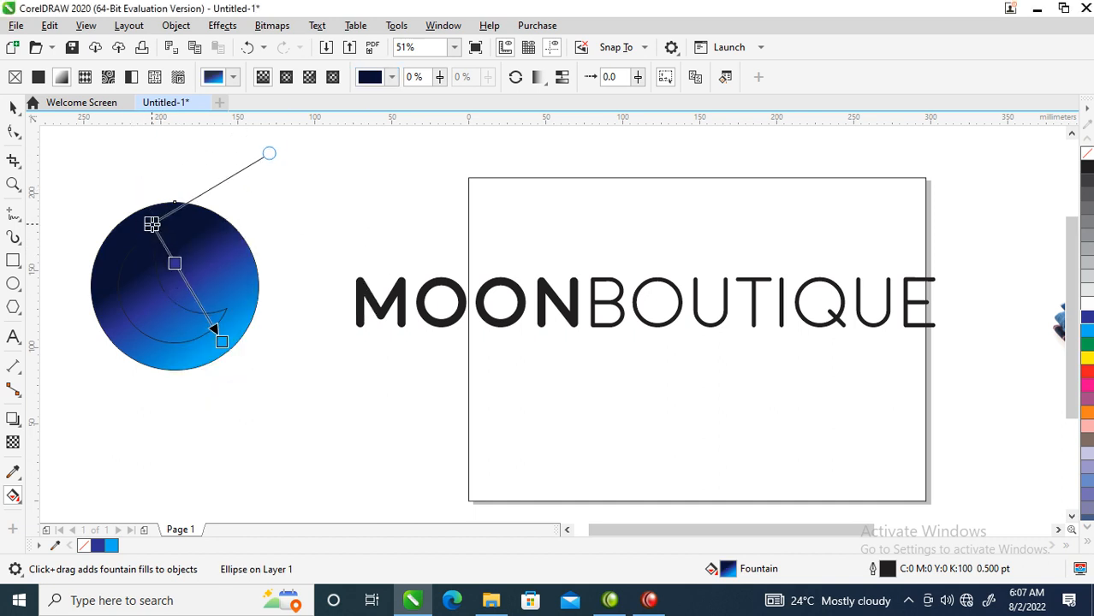
pyautogui.doubleClick(200, 305)
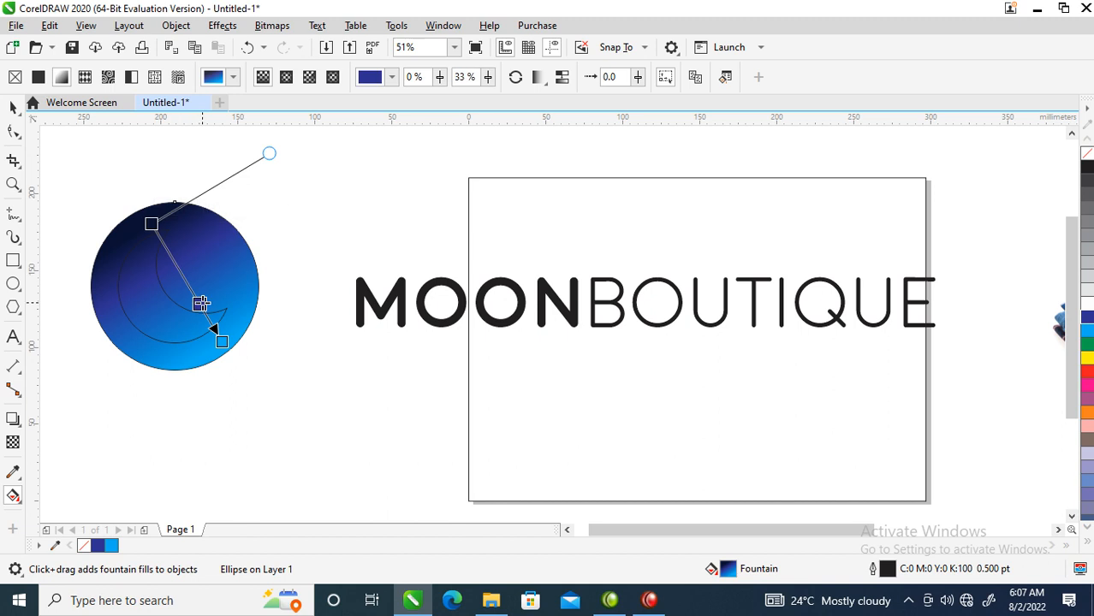
pyautogui.moveTo(199, 305); pyautogui.dragTo(189, 286)
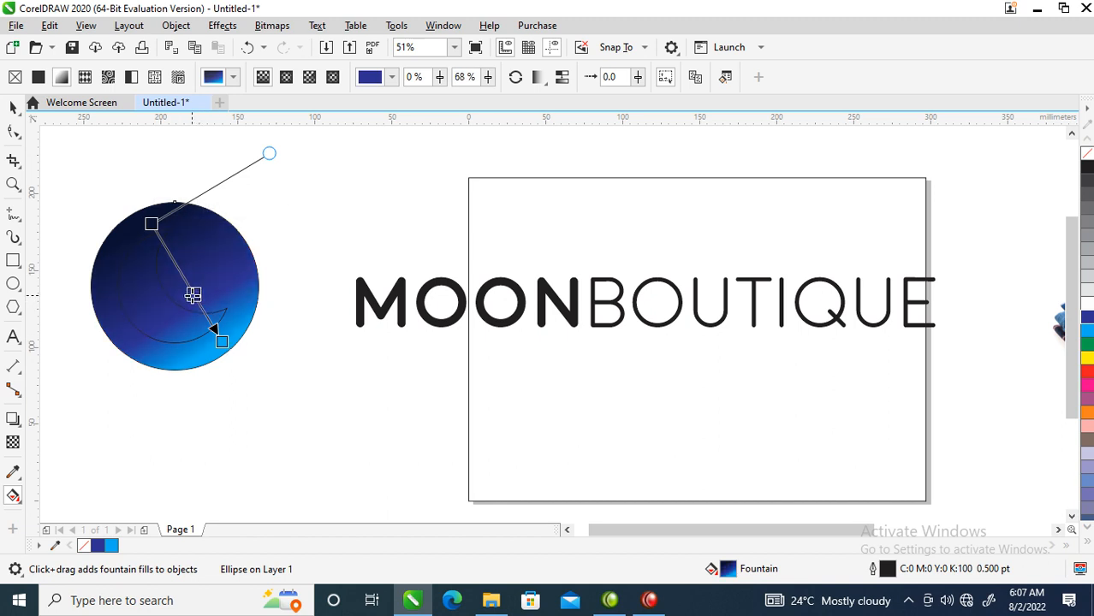
pyautogui.press('space')
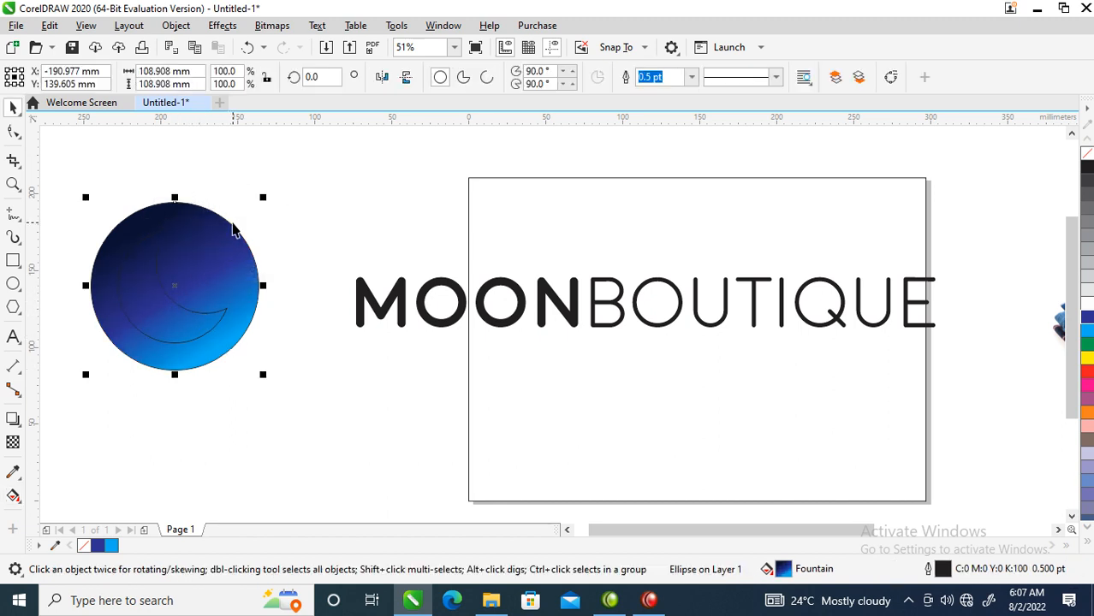
pyautogui.moveTo(223, 231); pyautogui.dragTo(171, 321)
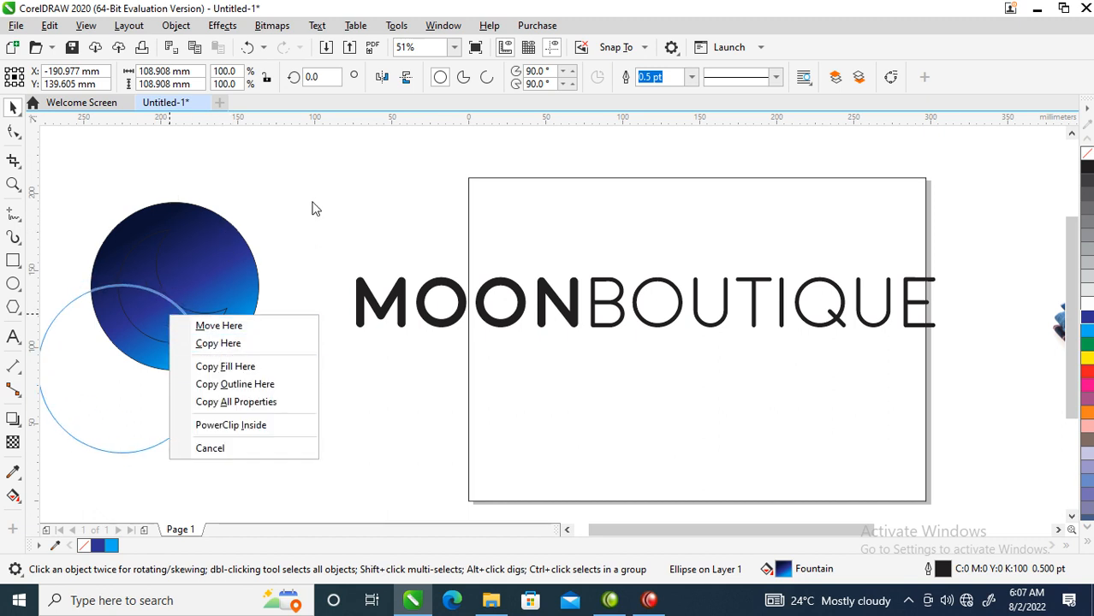
pyautogui.click(205, 240)
pyautogui.click(210, 239)
pyautogui.moveTo(227, 236); pyautogui.dragTo(336, 187)
pyautogui.hotkey('ctrl', 'z')
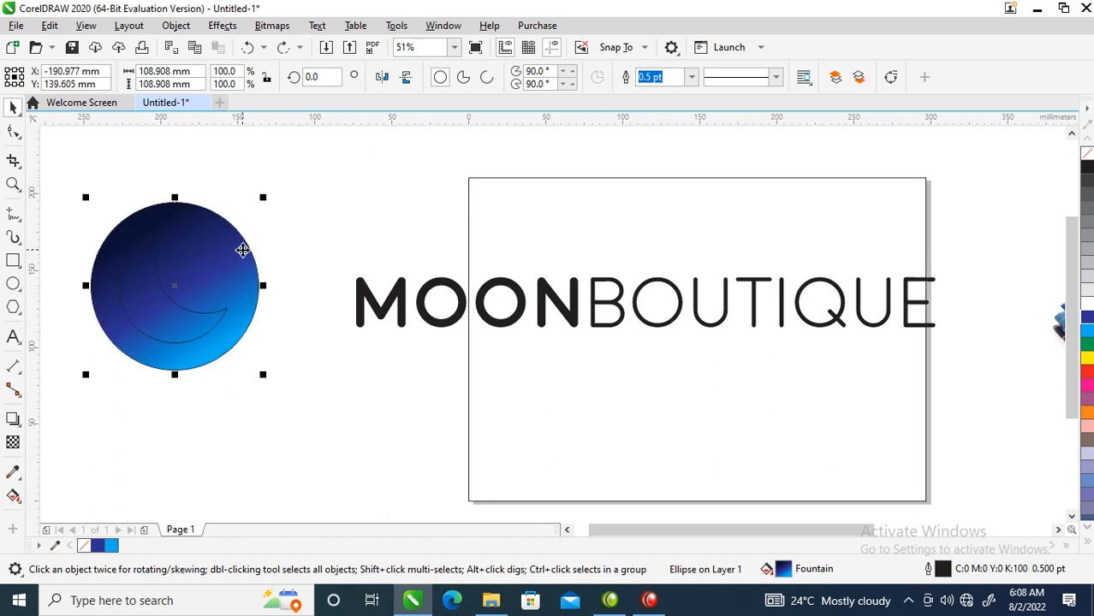
# Copy all properties of the circle onto the crescent and reverse the crescent's gradient so cyan lies at its upper left.
pyautogui.moveTo(242, 249); pyautogui.dragTo(159, 312)
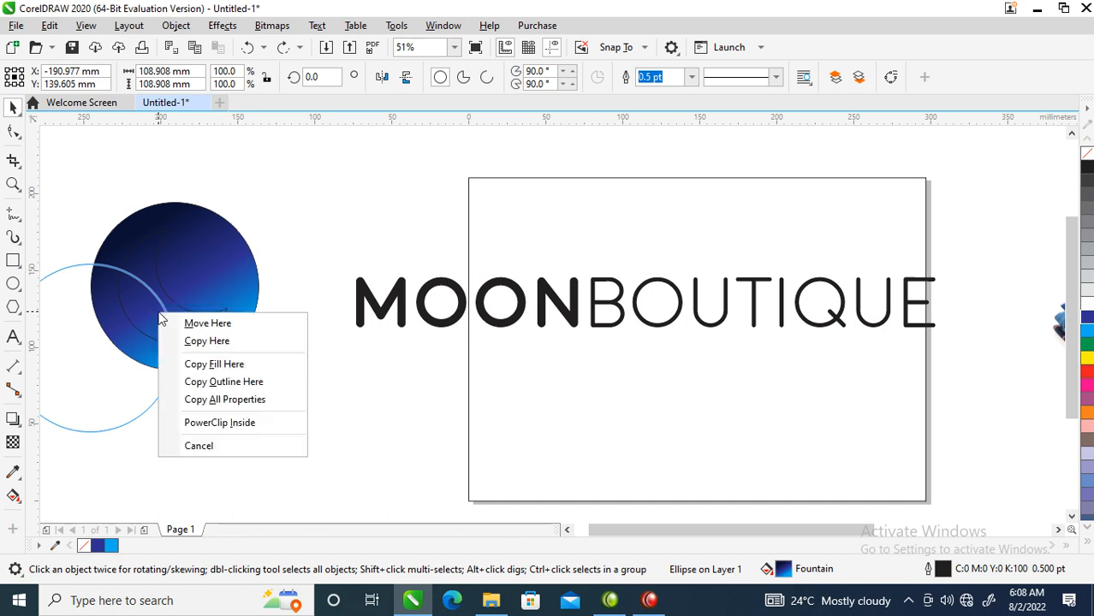
pyautogui.click(229, 399)
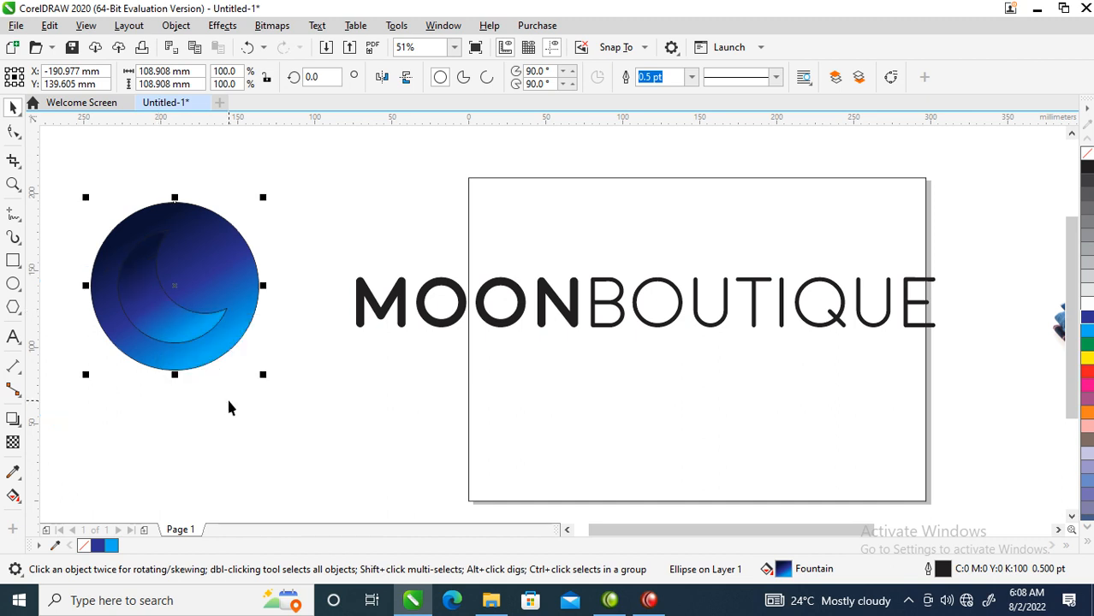
pyautogui.click(160, 315)
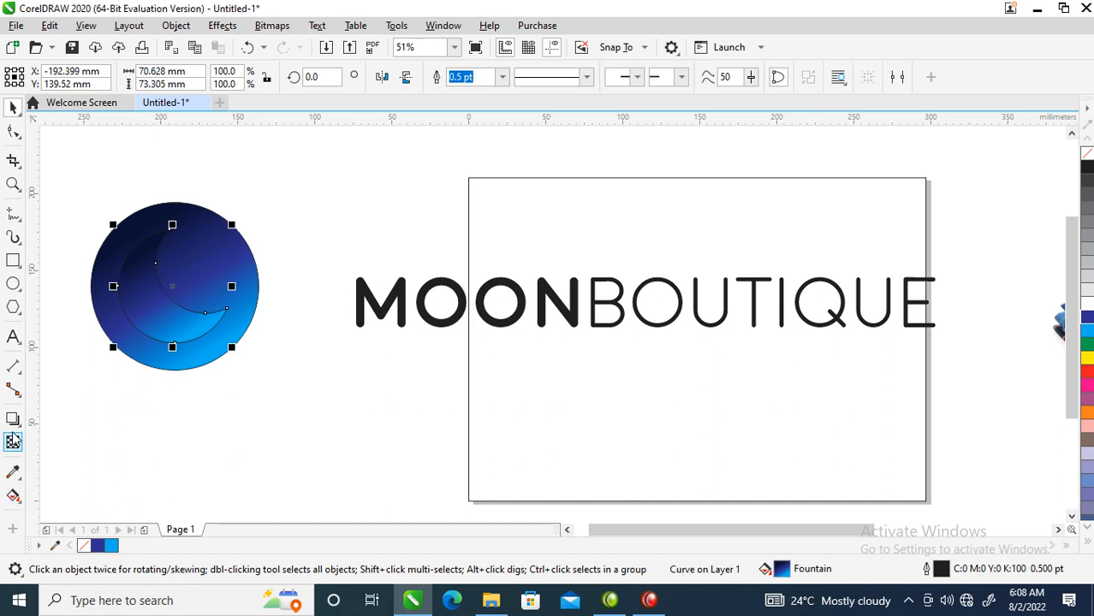
pyautogui.click(17, 496)
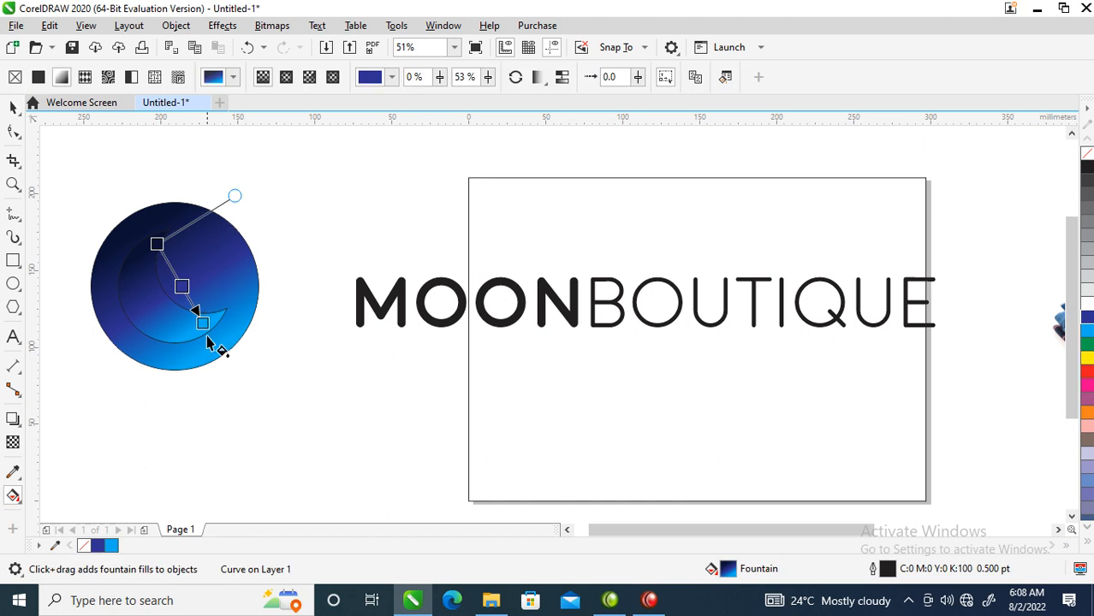
pyautogui.moveTo(157, 242); pyautogui.dragTo(256, 374)
pyautogui.moveTo(203, 324); pyautogui.dragTo(116, 248)
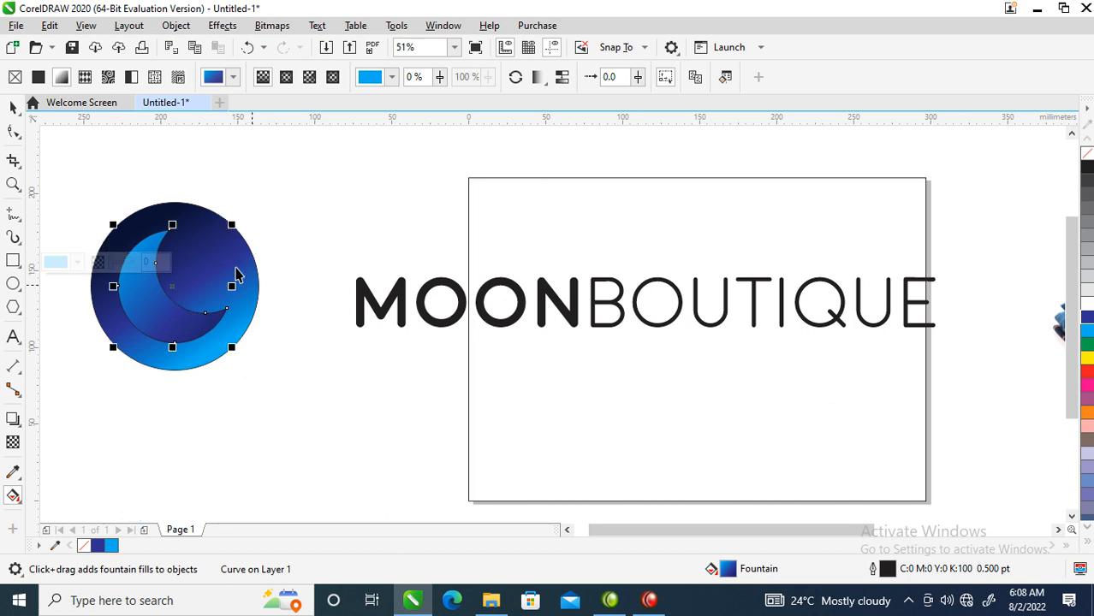
# Remove the outlines of the circle and crescent, and shrink the emblem to about 41 mm directly before the word MOON.
pyautogui.press('space')
pyautogui.keyDown('shift'); pyautogui.click(224, 243); pyautogui.keyUp('shift')
pyautogui.rightClick(1086, 153)
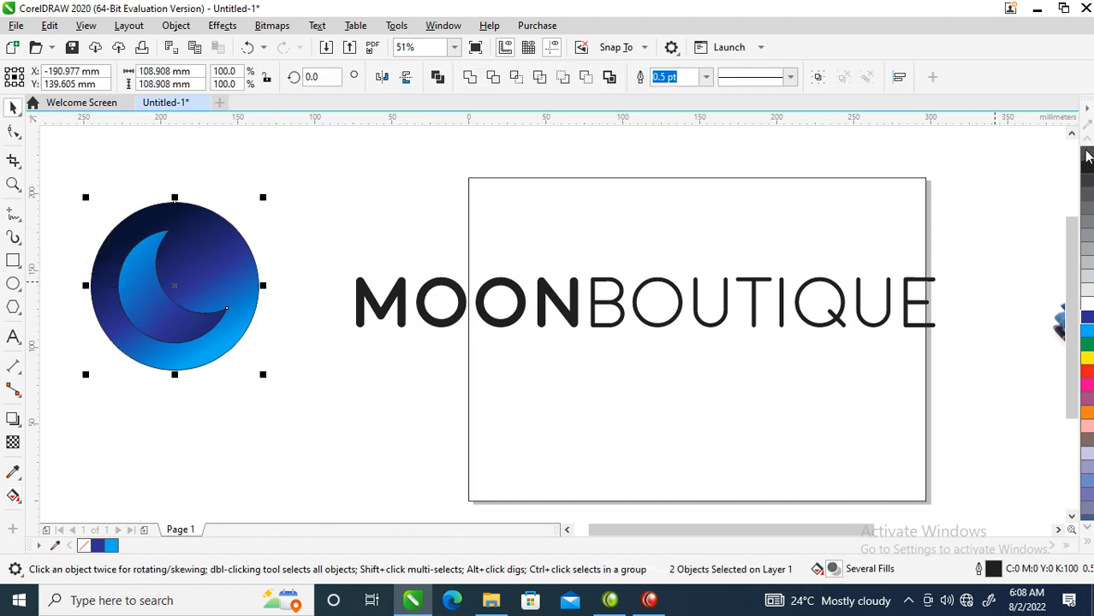
pyautogui.moveTo(141, 284); pyautogui.dragTo(461, 253)
pyautogui.moveTo(586, 163); pyautogui.dragTo(332, 302)
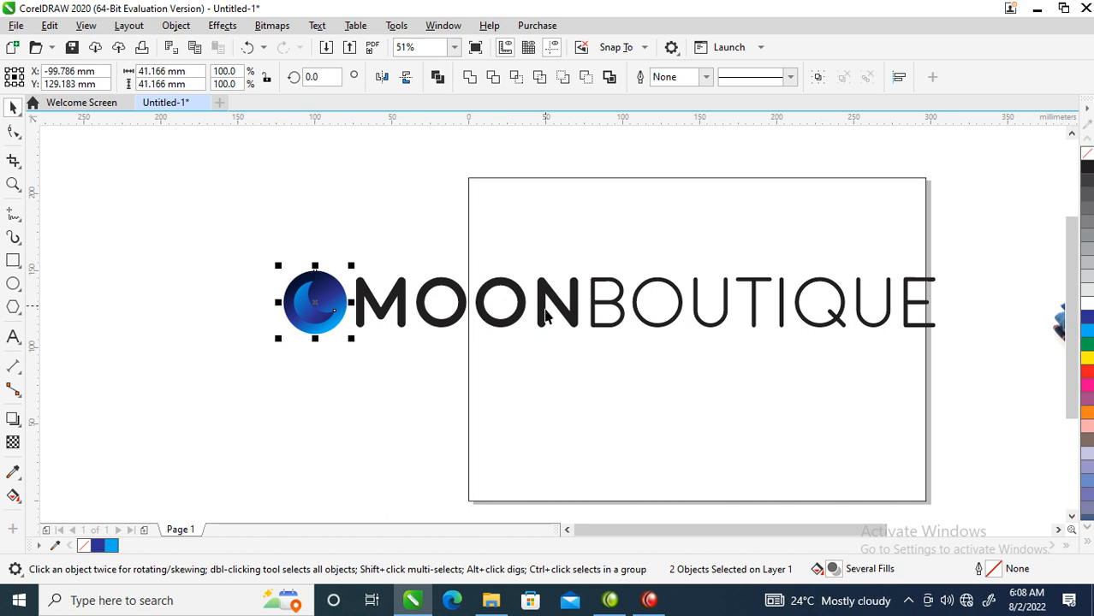
# Scale the emblem and text together to about 129 mm wide and place them in the page's upper-left corner.
pyautogui.keyDown('shift'); pyautogui.click(578, 317); pyautogui.keyUp('shift')
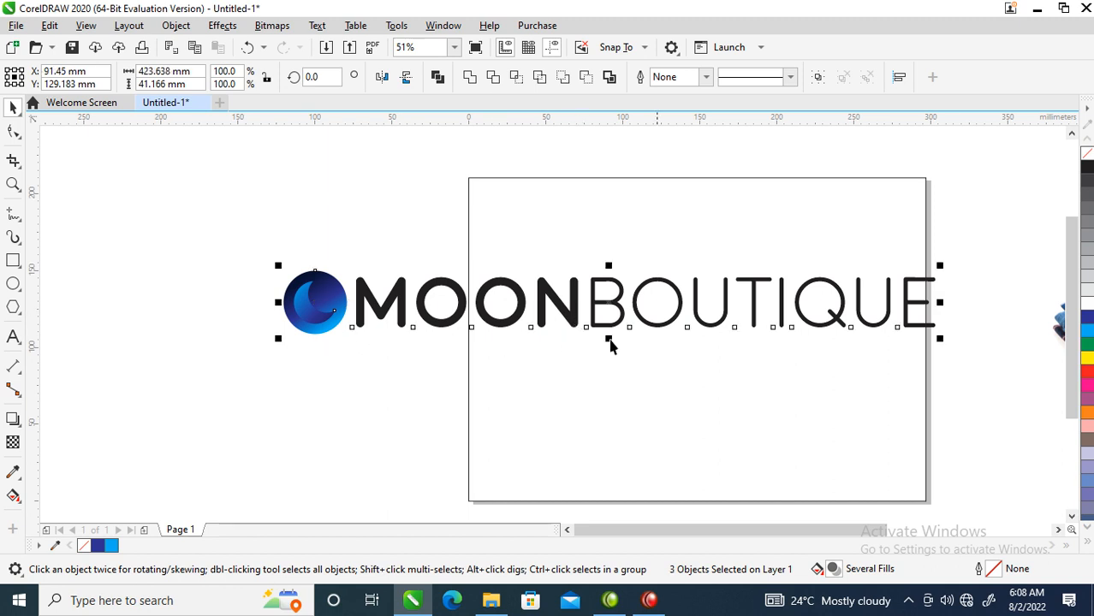
pyautogui.moveTo(940, 265); pyautogui.dragTo(366, 274)
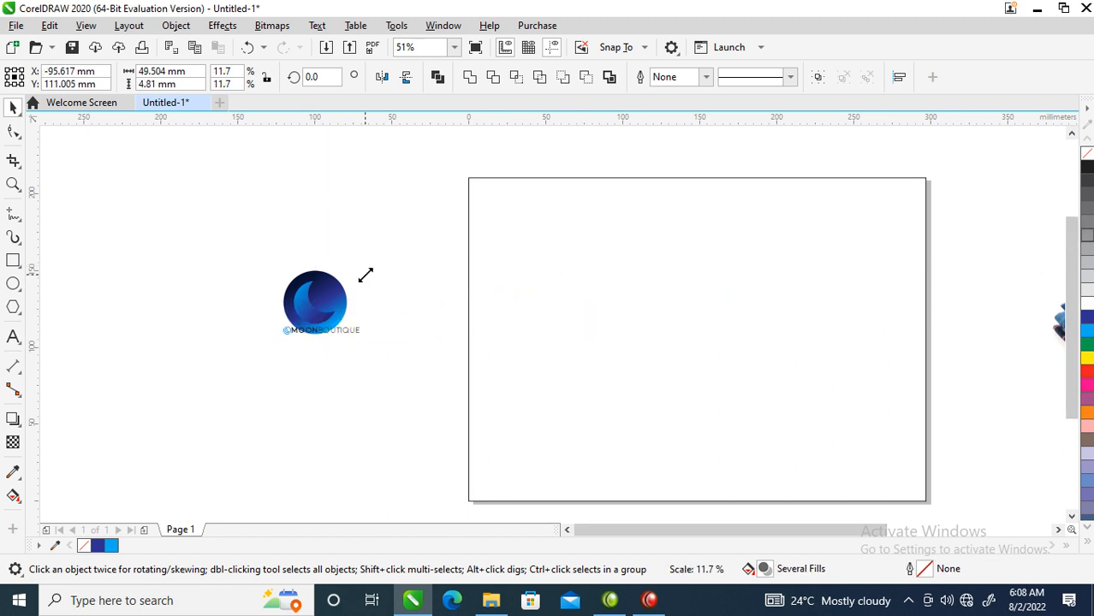
pyautogui.moveTo(320, 330); pyautogui.dragTo(699, 272)
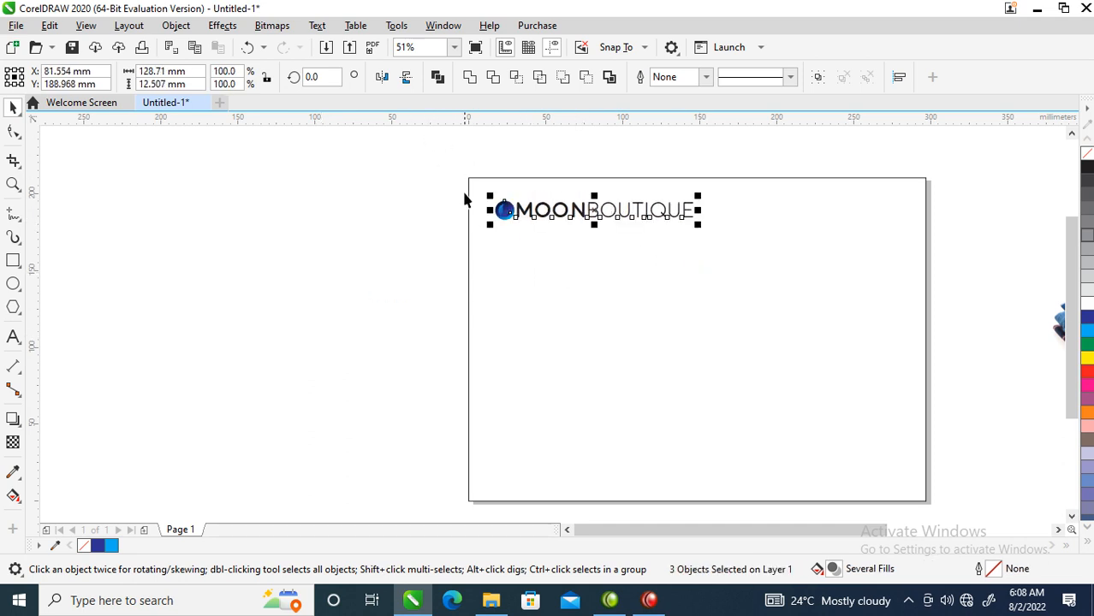
# Enlarge the emblem alone about its centre to about 21 mm and move the text right, clear of it.
pyautogui.press('z')
pyautogui.moveTo(412, 148); pyautogui.dragTo(627, 215)
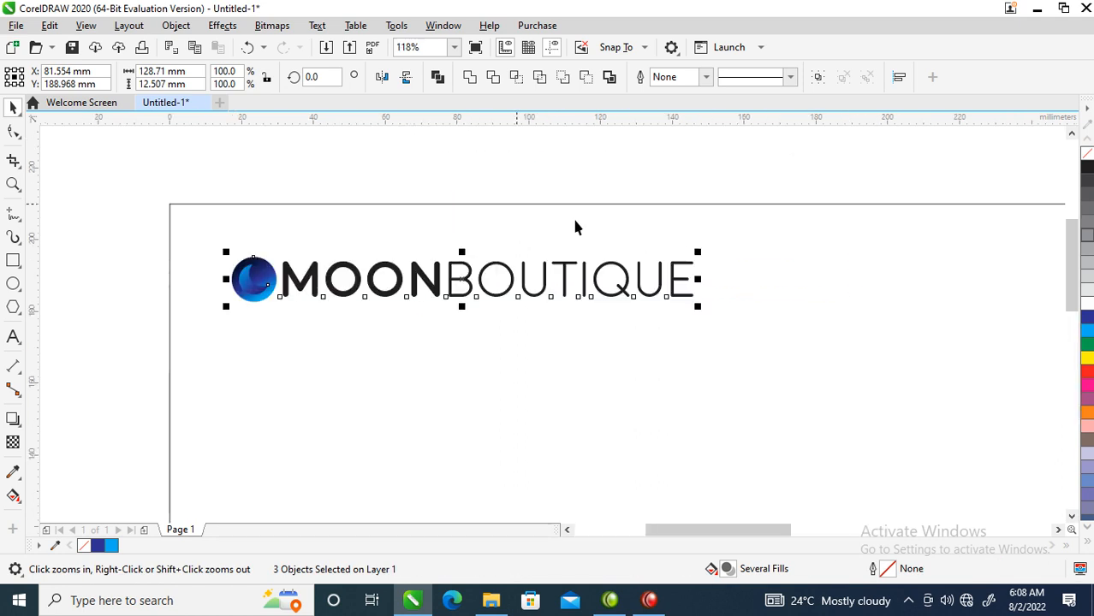
pyautogui.click(295, 143)
pyautogui.moveTo(320, 370); pyautogui.dragTo(321, 369)
pyautogui.moveTo(224, 306); pyautogui.dragTo(212, 320)
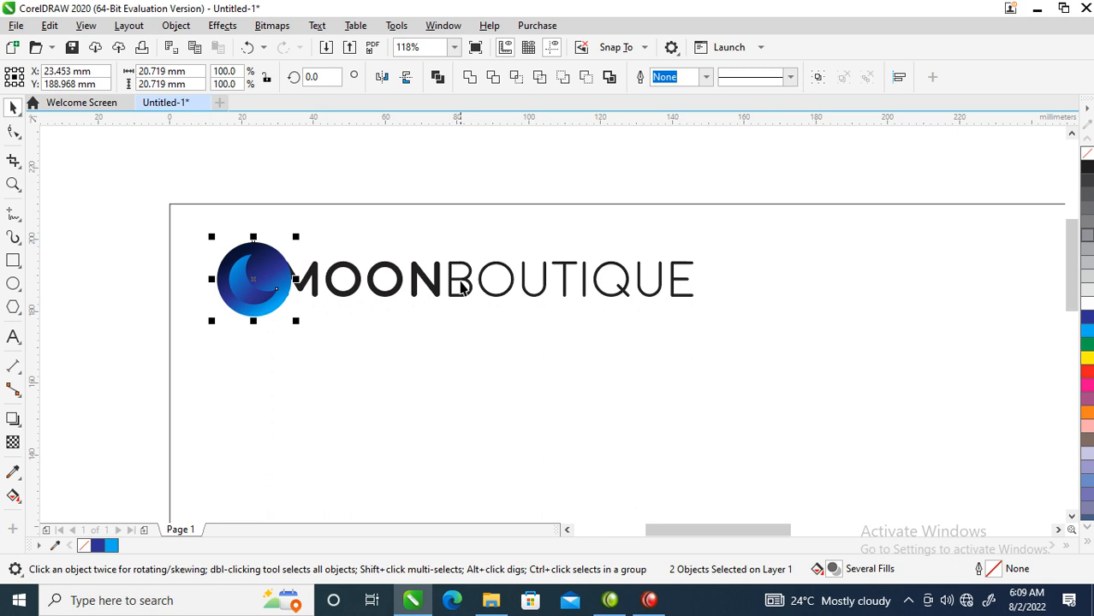
pyautogui.moveTo(472, 288); pyautogui.dragTo(318, 278)
# Colour only the word MOON blue (C100 M100) and move the emblem slightly closer to the text.
pyautogui.doubleClick(481, 278)
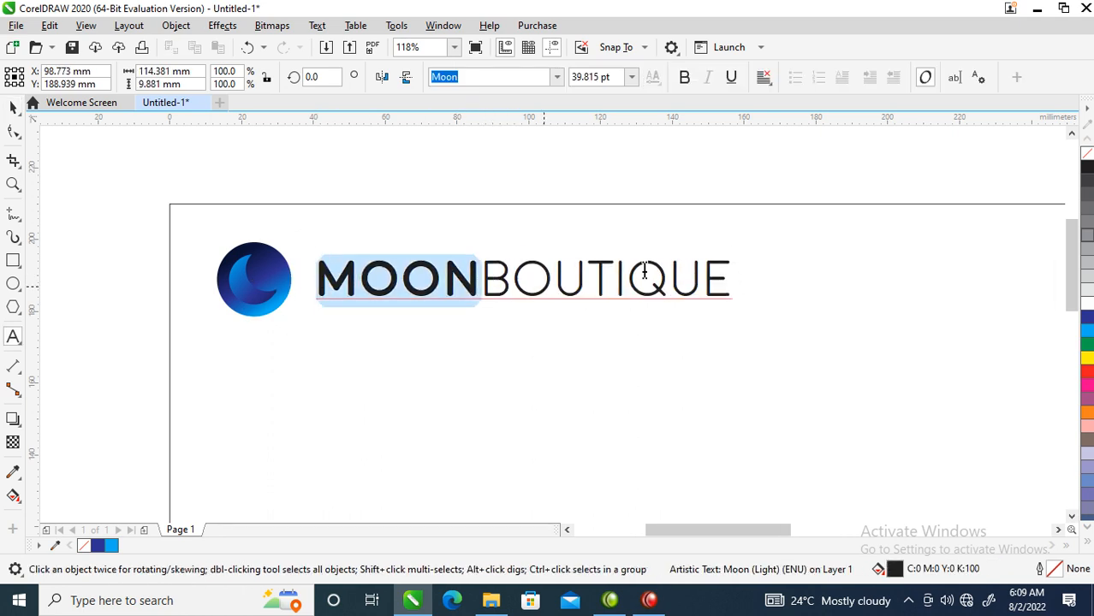
pyautogui.hotkey('ctrl', 'b')
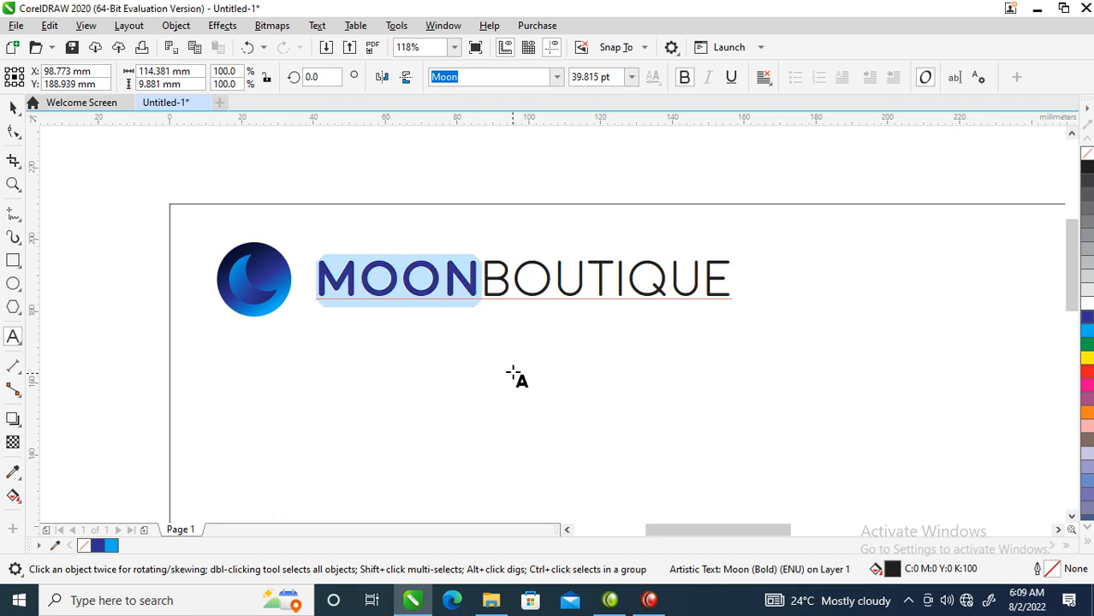
pyautogui.hotkey('ctrl', 'space')
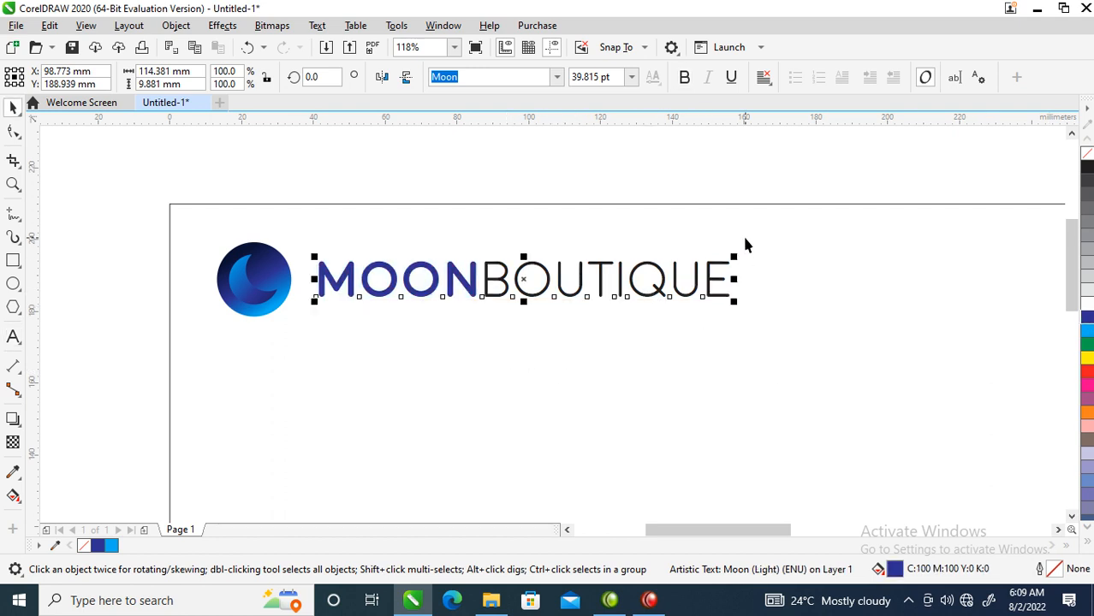
pyautogui.moveTo(163, 199); pyautogui.dragTo(275, 283)
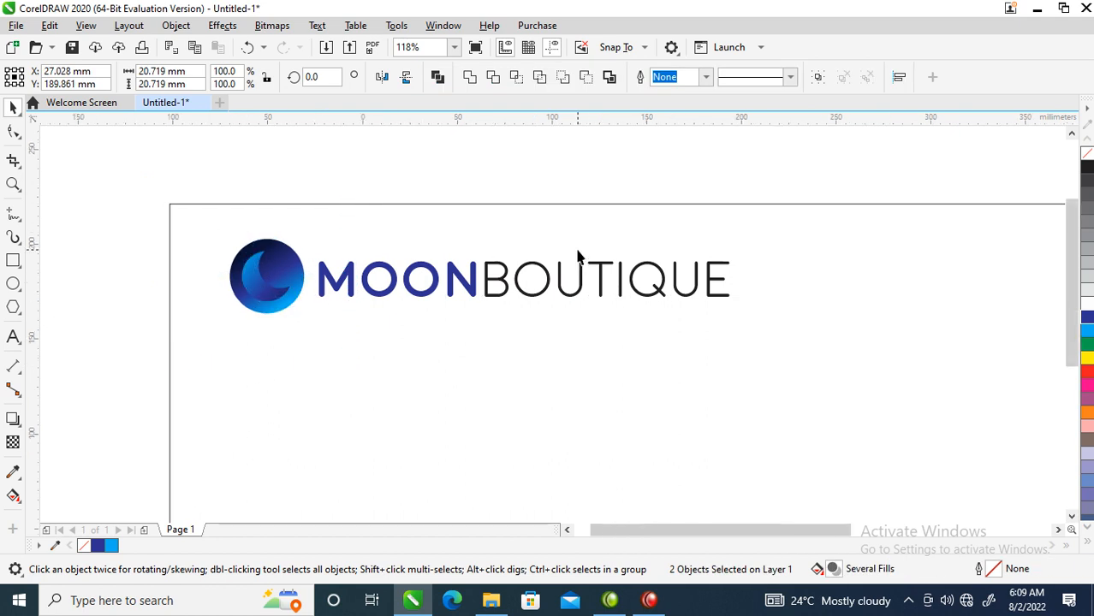
# Draw a rectangle about 116 by 12 mm to the right of the logo, filled with 10% black and without an outline.
pyautogui.scroll(-3, 577, 250)
pyautogui.press('F2')
pyautogui.moveTo(432, 222); pyautogui.dragTo(859, 302)
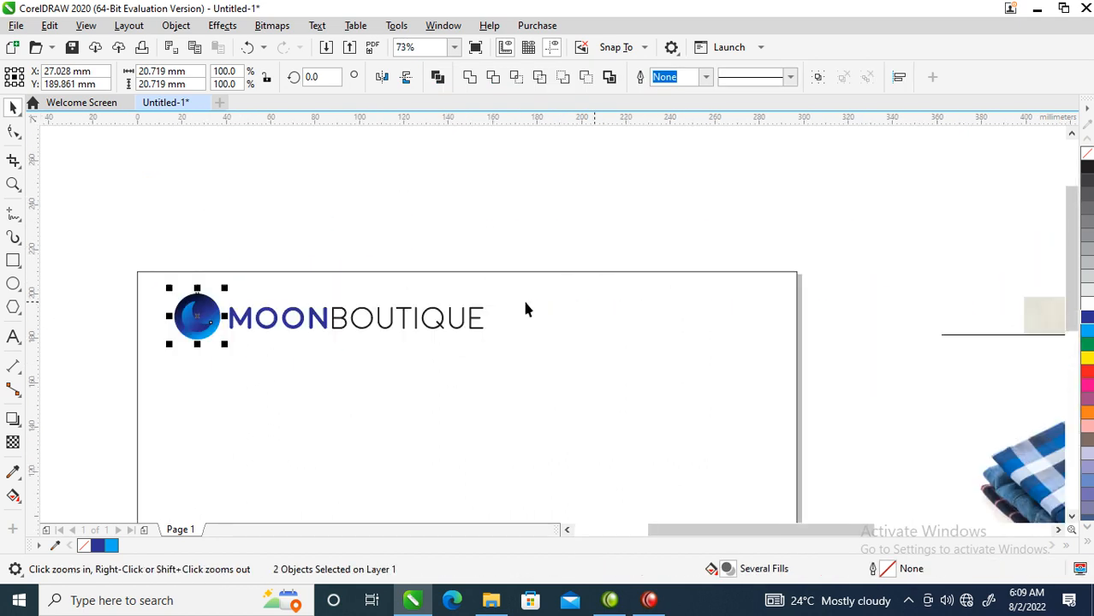
pyautogui.click(13, 260)
pyautogui.moveTo(511, 307); pyautogui.dragTo(770, 332)
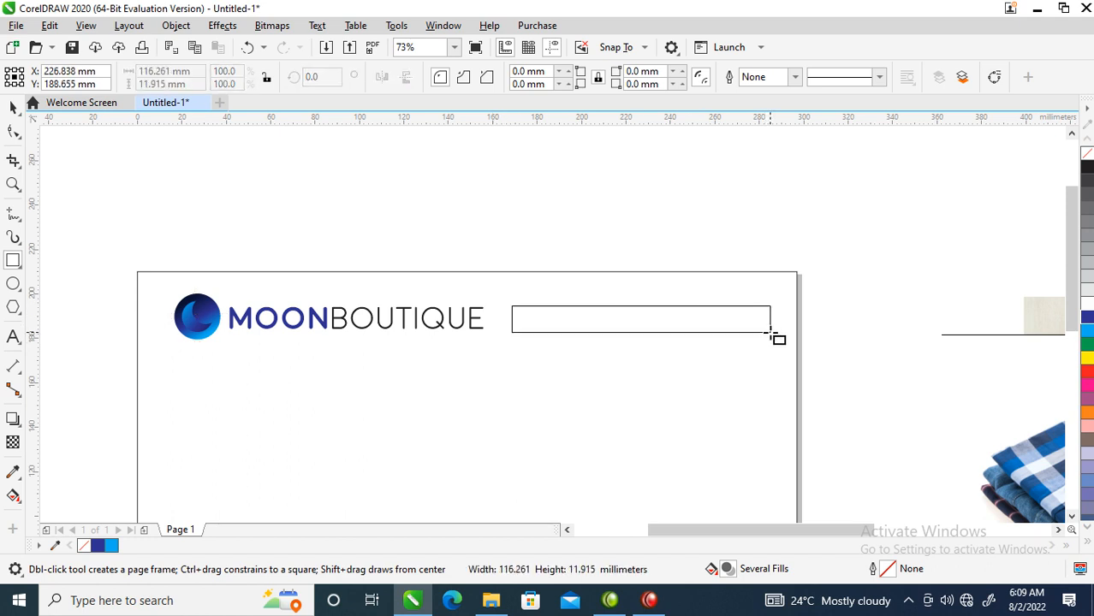
pyautogui.moveTo(770, 332); pyautogui.dragTo(770, 332)
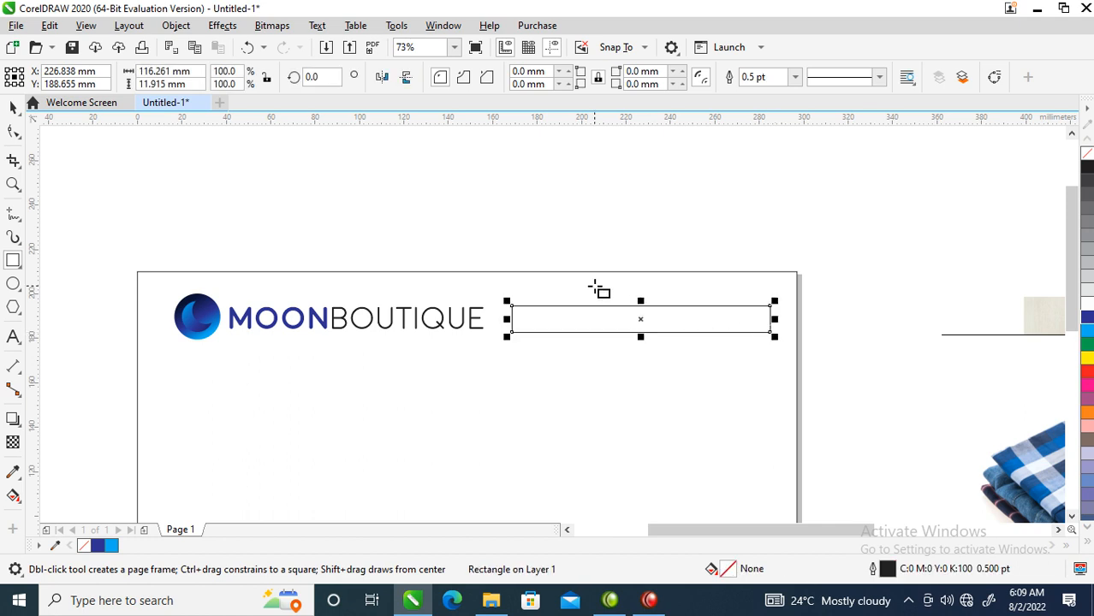
pyautogui.click(1087, 292)
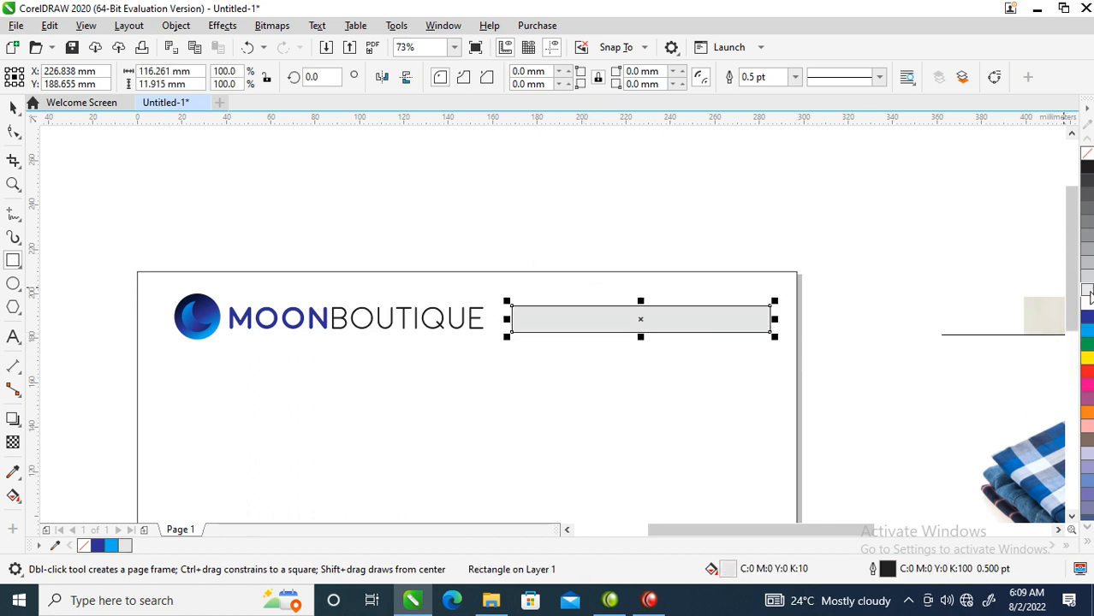
pyautogui.rightClick(1086, 153)
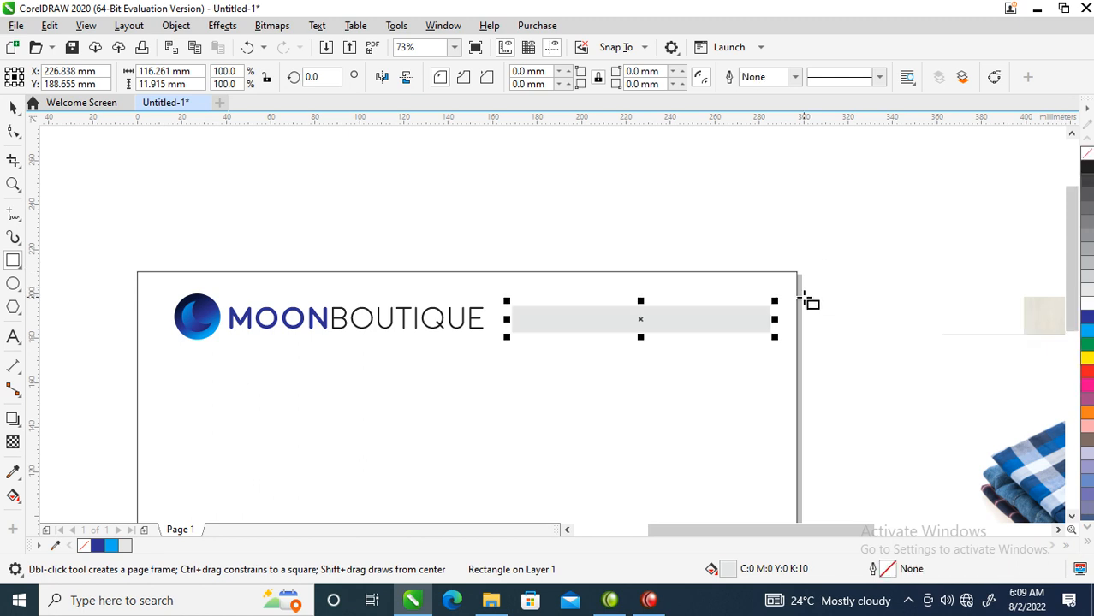
# Round all corners of the light grey bar to a radius of about 5.8 mm, giving it fully semicircular ends.
pyautogui.press('space')
pyautogui.press('z')
pyautogui.moveTo(387, 255); pyautogui.dragTo(940, 407)
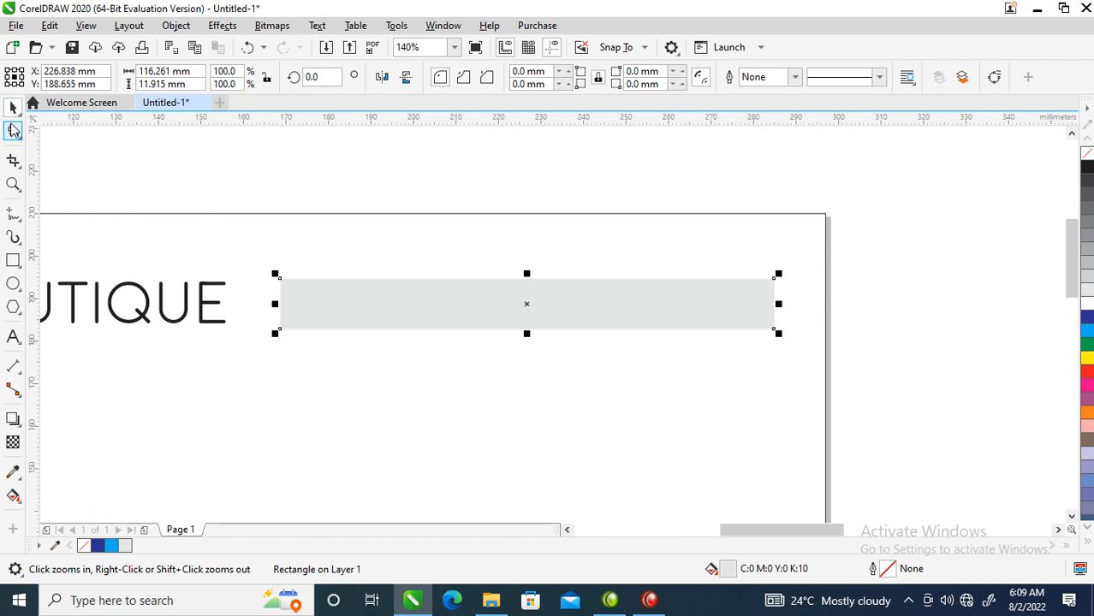
pyautogui.click(13, 131)
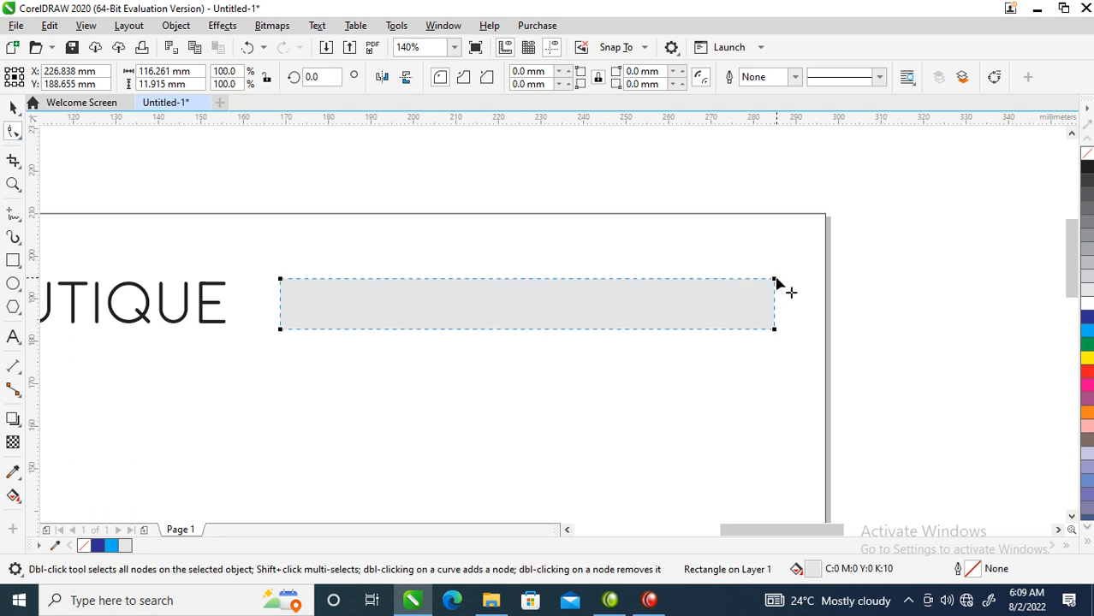
pyautogui.moveTo(776, 280); pyautogui.dragTo(768, 293)
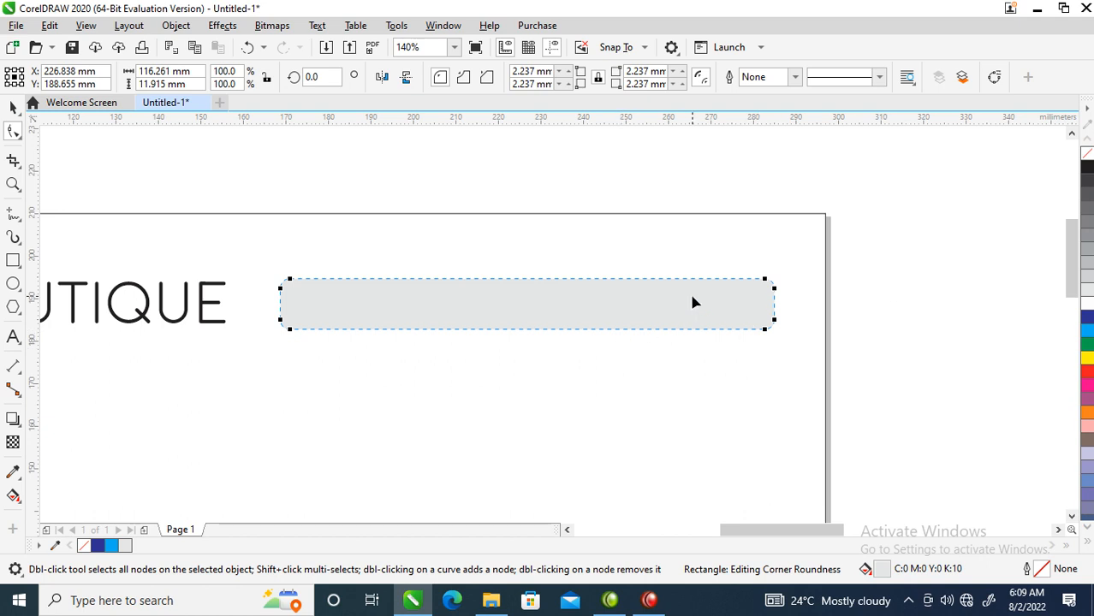
pyautogui.moveTo(775, 288); pyautogui.dragTo(776, 310)
pyautogui.press('space')
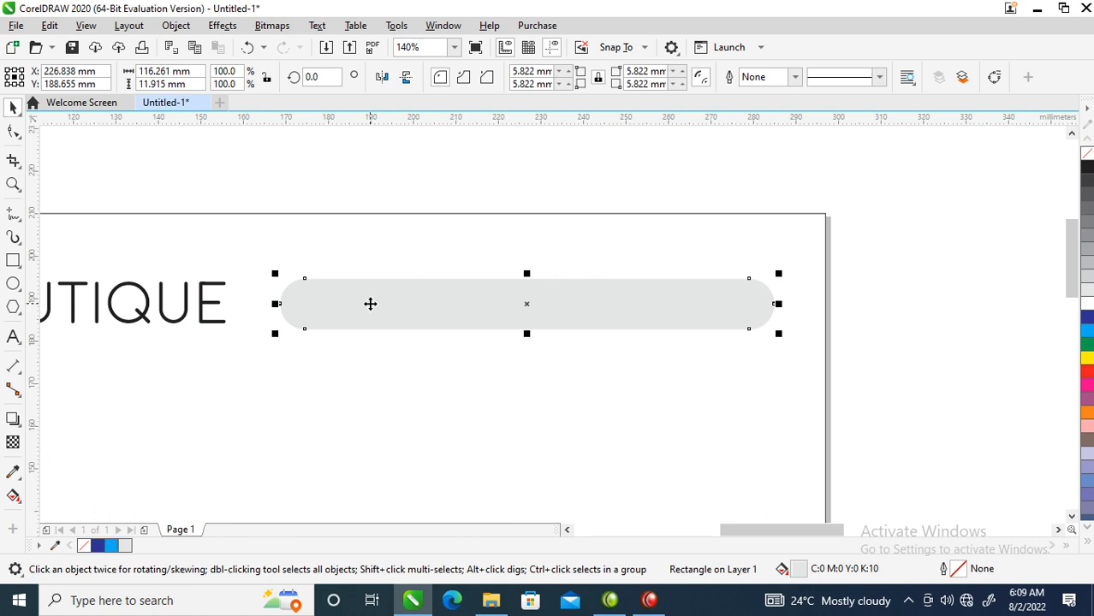
# Add a soft drop shadow just below the grey bar, break it apart from the bar, and group the two.
pyautogui.press('F2')
pyautogui.moveTo(174, 235); pyautogui.dragTo(866, 390)
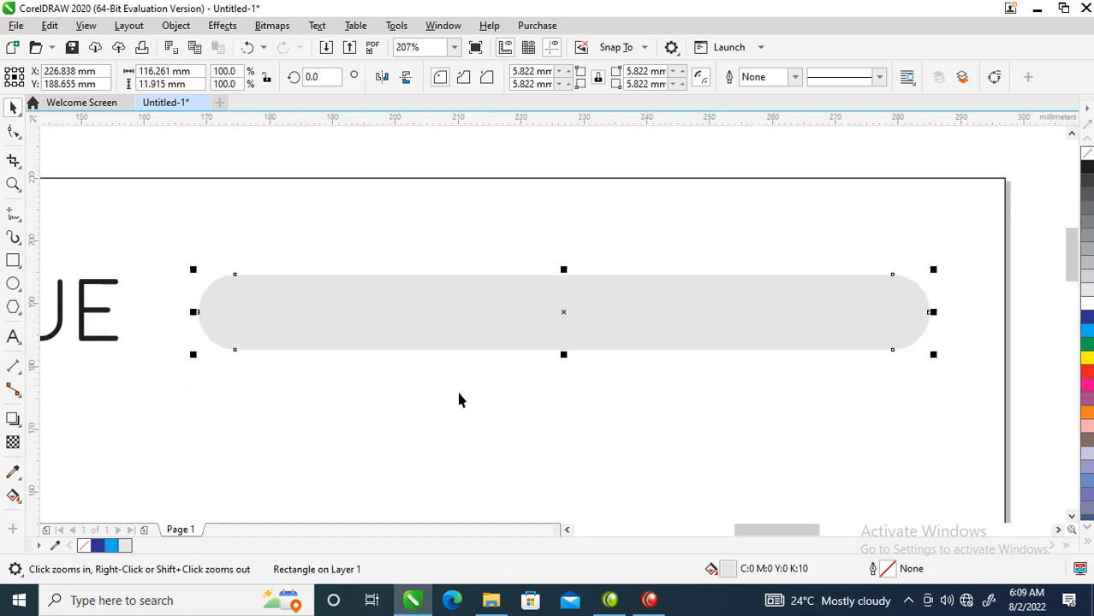
pyautogui.click(13, 419)
pyautogui.moveTo(517, 306); pyautogui.dragTo(579, 345)
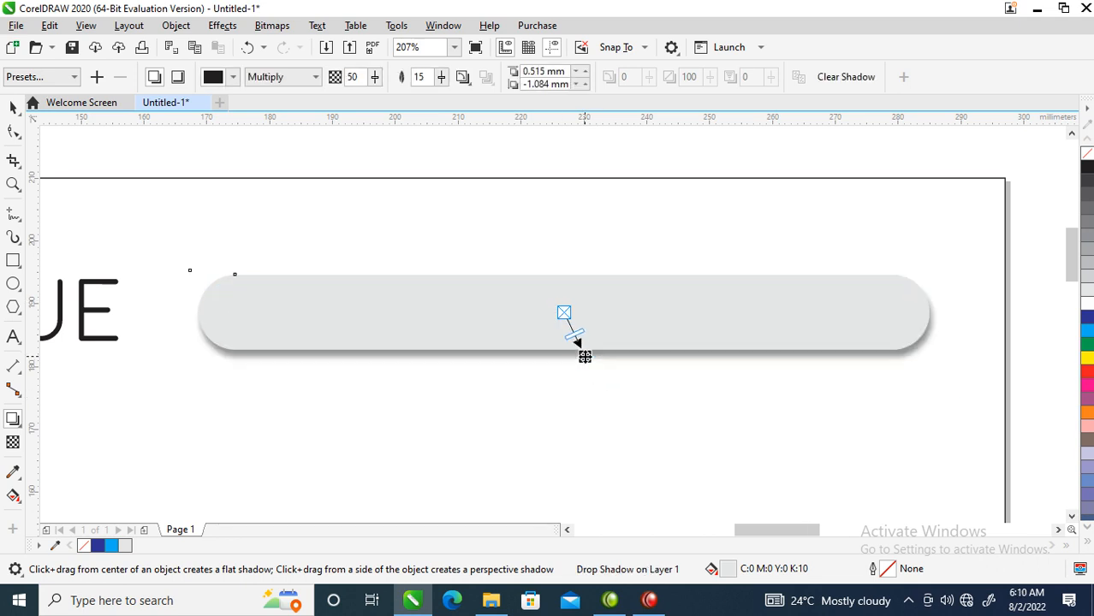
pyautogui.click(175, 25)
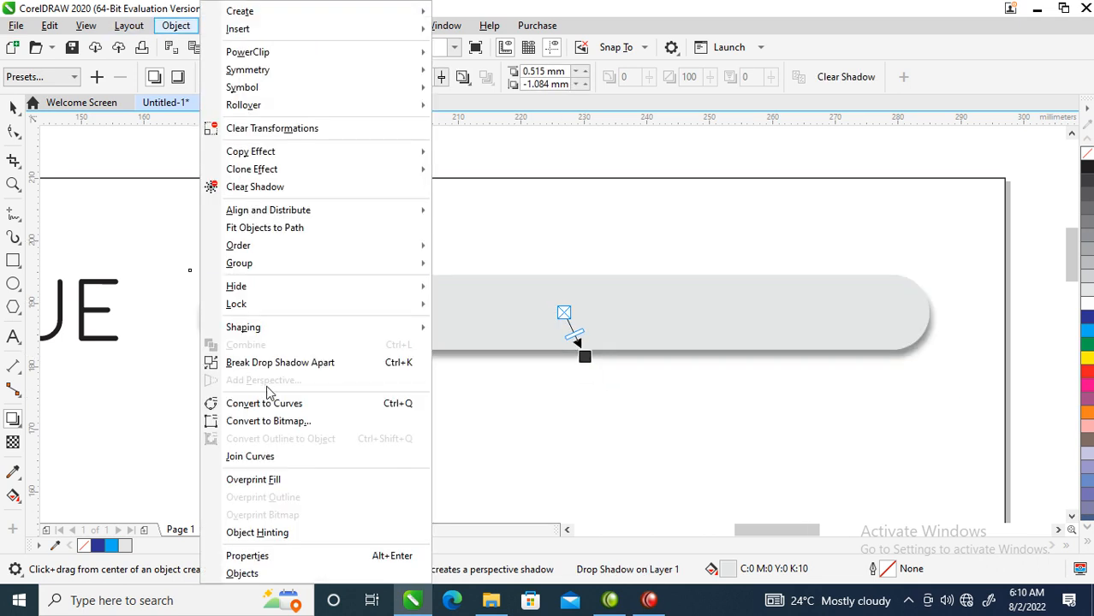
pyautogui.click(268, 363)
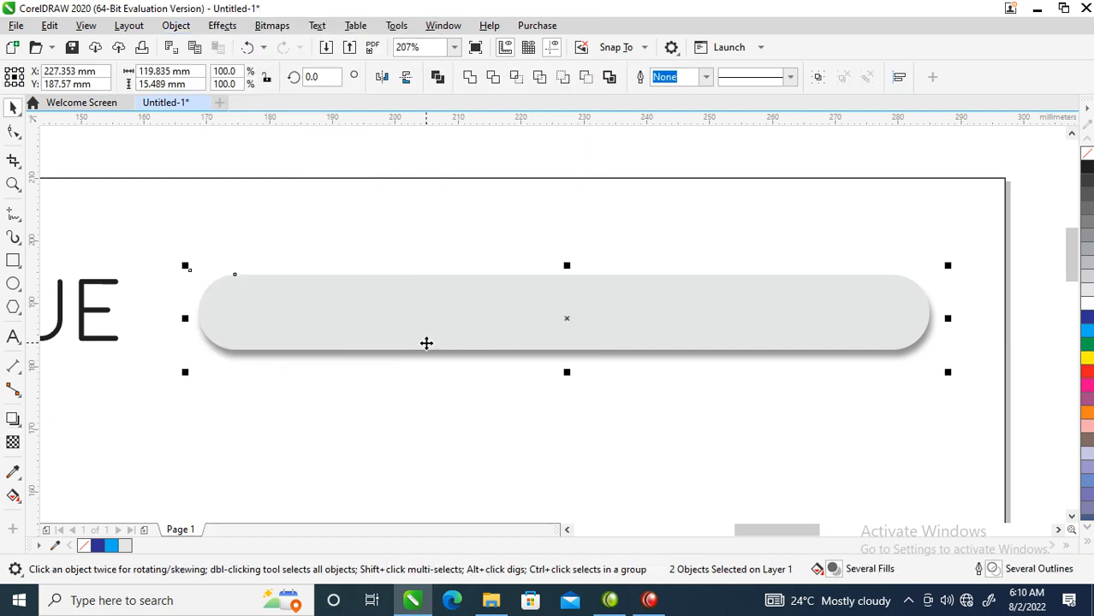
pyautogui.hotkey('ctrl', 'g')
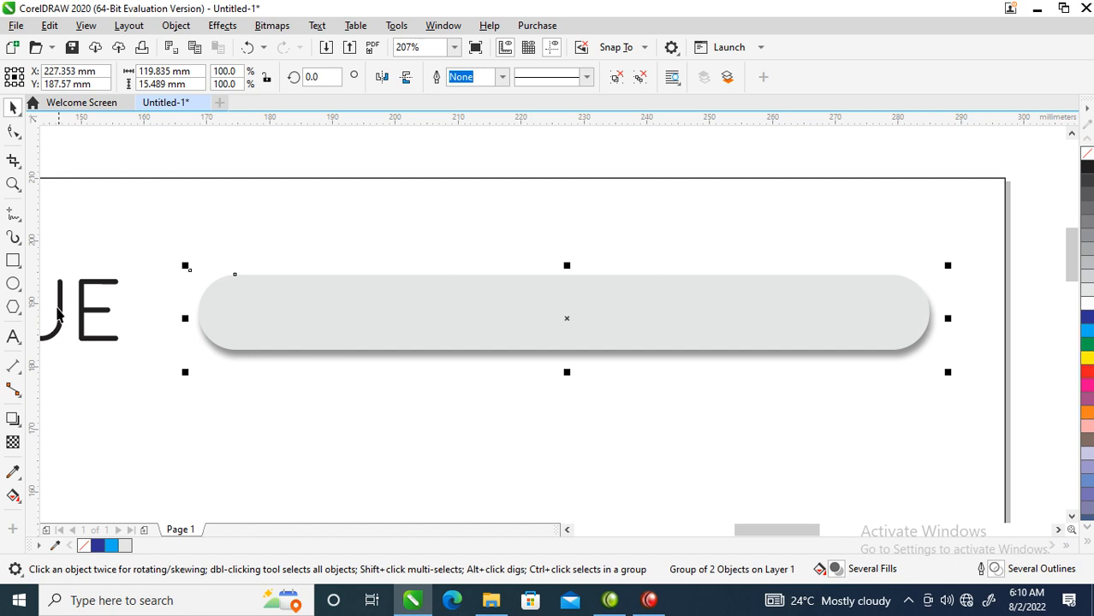
# Draw a circle about 8.35 mm wide at the bar's left end and add a smaller concentric copy inside it.
pyautogui.click(13, 284)
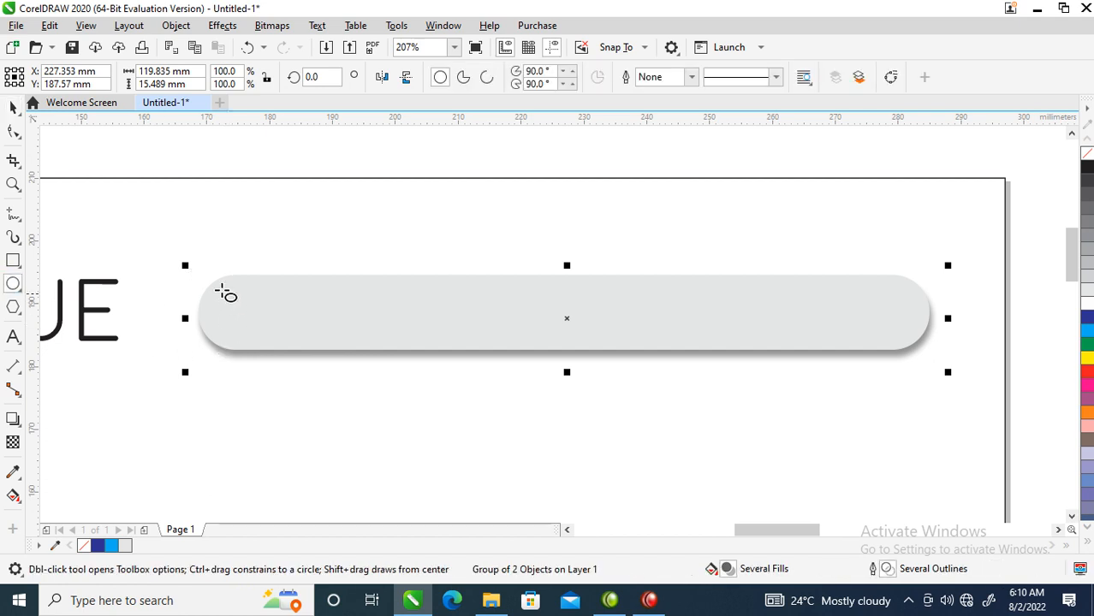
pyautogui.moveTo(147, 253); pyautogui.dragTo(472, 394)
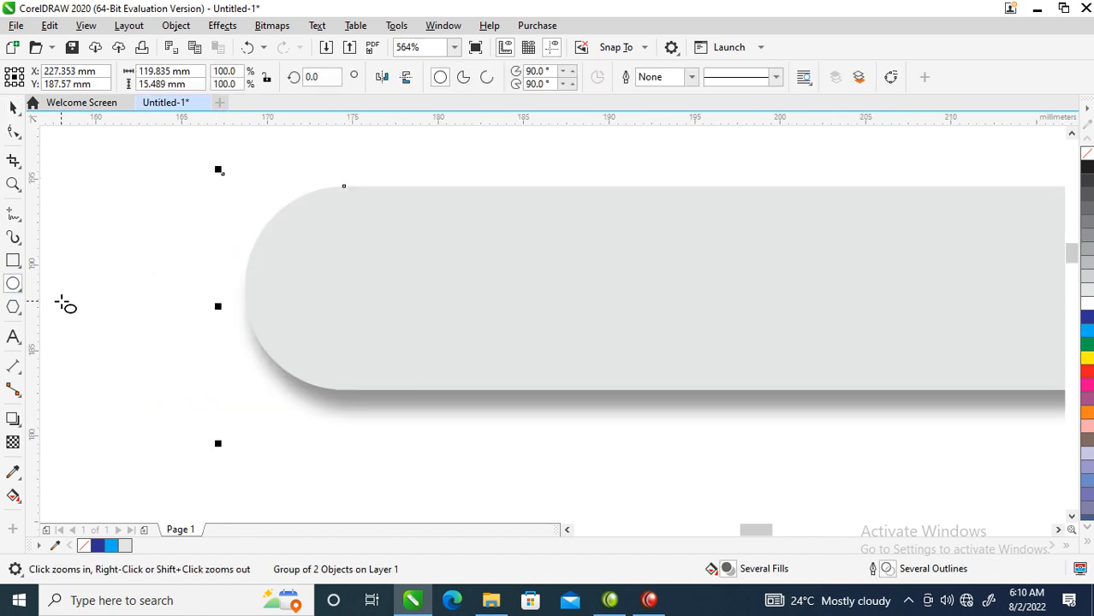
pyautogui.click(21, 287)
pyautogui.moveTo(298, 215); pyautogui.dragTo(433, 359)
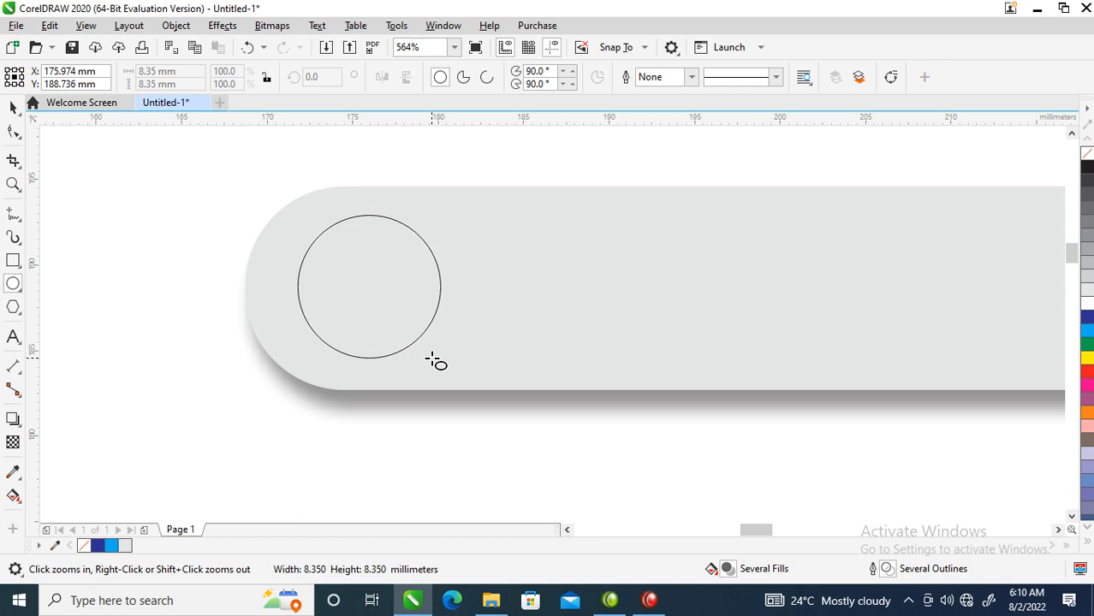
pyautogui.moveTo(433, 361); pyautogui.dragTo(435, 361)
pyautogui.press('space')
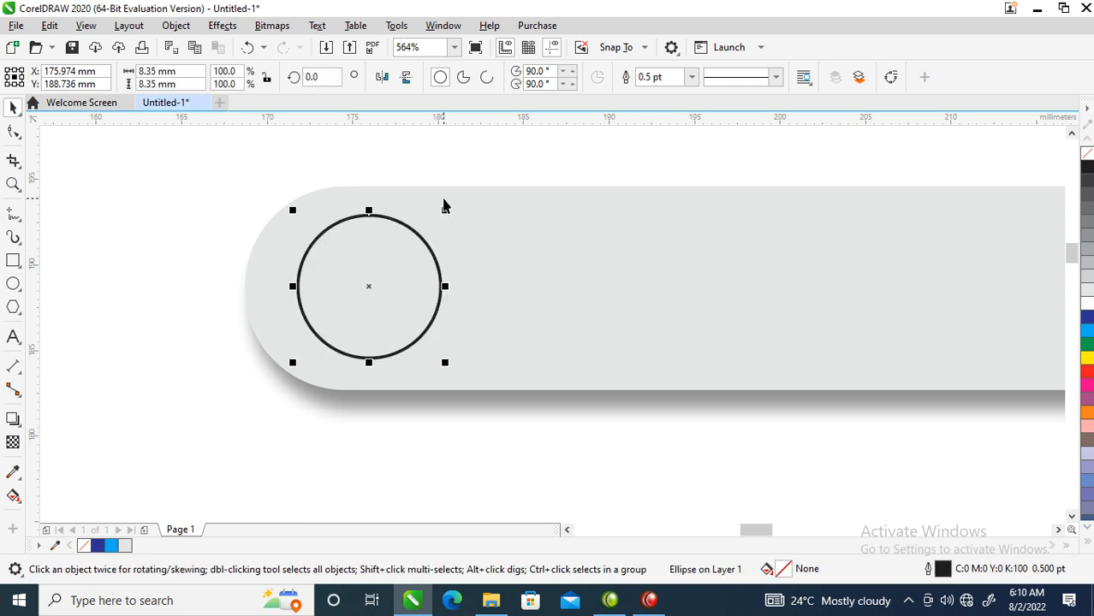
pyautogui.moveTo(444, 211); pyautogui.dragTo(435, 237)
pyautogui.rightClick(428, 302)
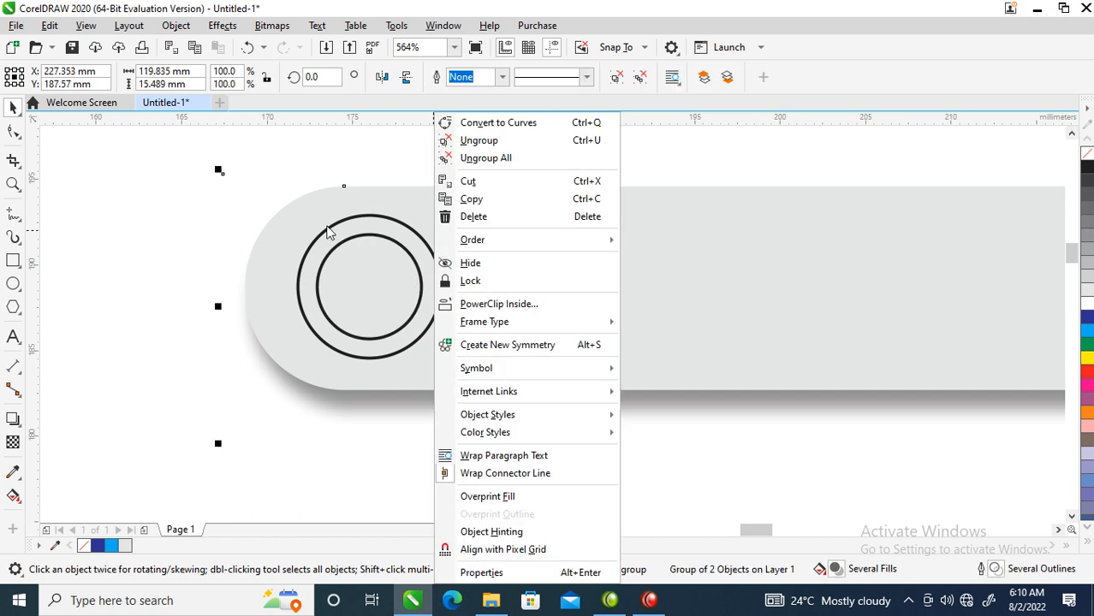
# Combine the two concentric circles into a ring filled with 60% black and without an outline.
pyautogui.moveTo(244, 185); pyautogui.dragTo(295, 242)
pyautogui.moveTo(464, 357); pyautogui.dragTo(483, 396)
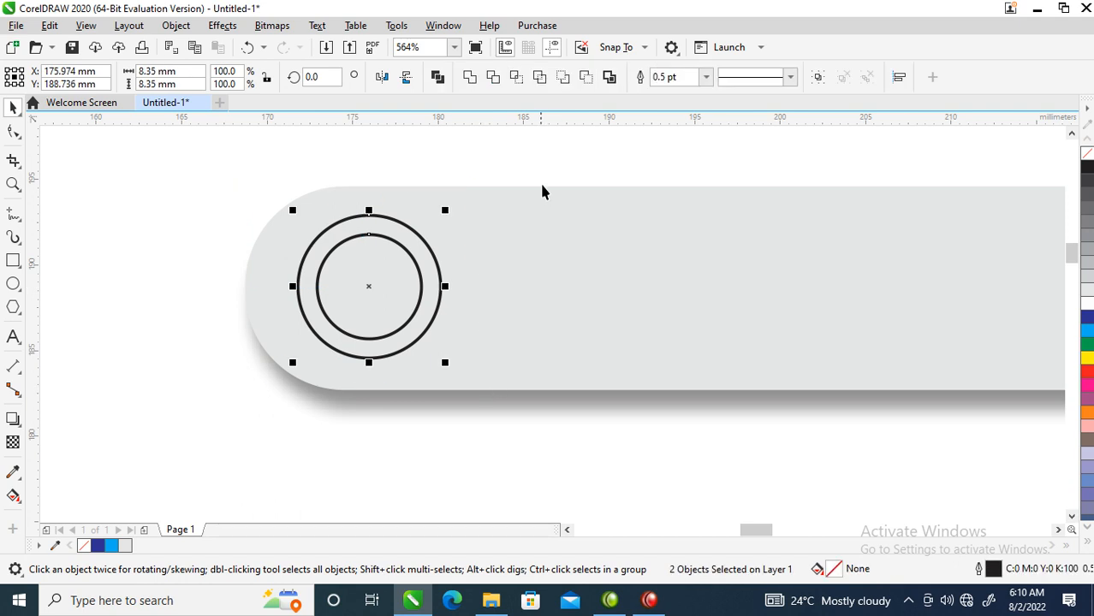
pyautogui.click(437, 77)
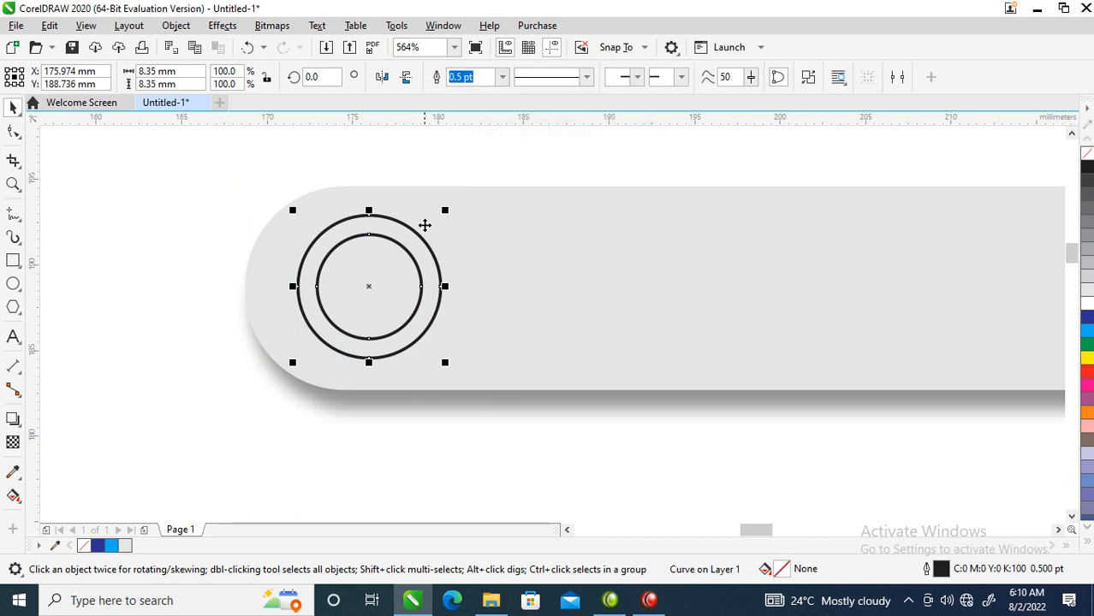
pyautogui.click(1084, 222)
pyautogui.rightClick(1086, 153)
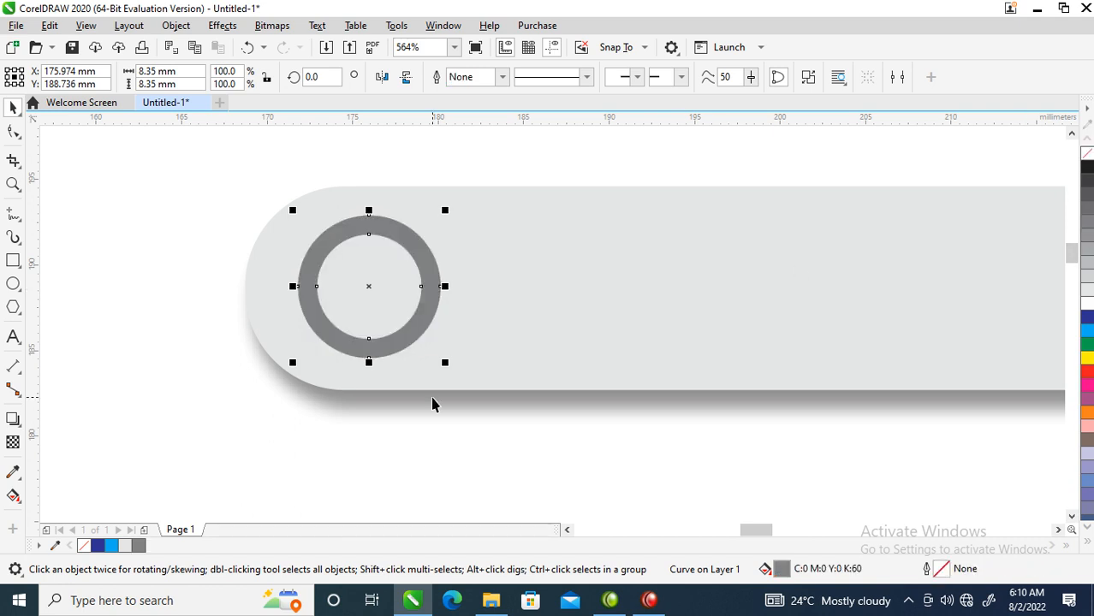
# Draw a handle rectangle about 1.3 by 5.6 mm, centre it under the ring, and weld both into one magnifier shape.
pyautogui.click(12, 263)
pyautogui.moveTo(355, 347); pyautogui.dragTo(383, 447)
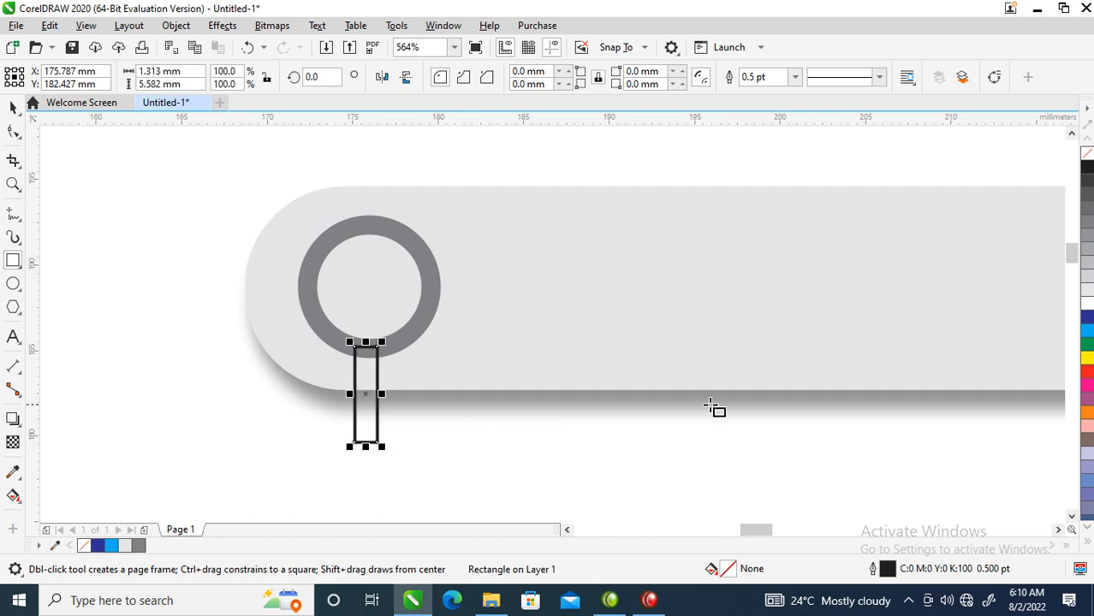
pyautogui.click(1090, 210)
pyautogui.press('space')
pyautogui.keyDown('shift'); pyautogui.click(419, 324); pyautogui.keyUp('shift')
pyautogui.press('c')
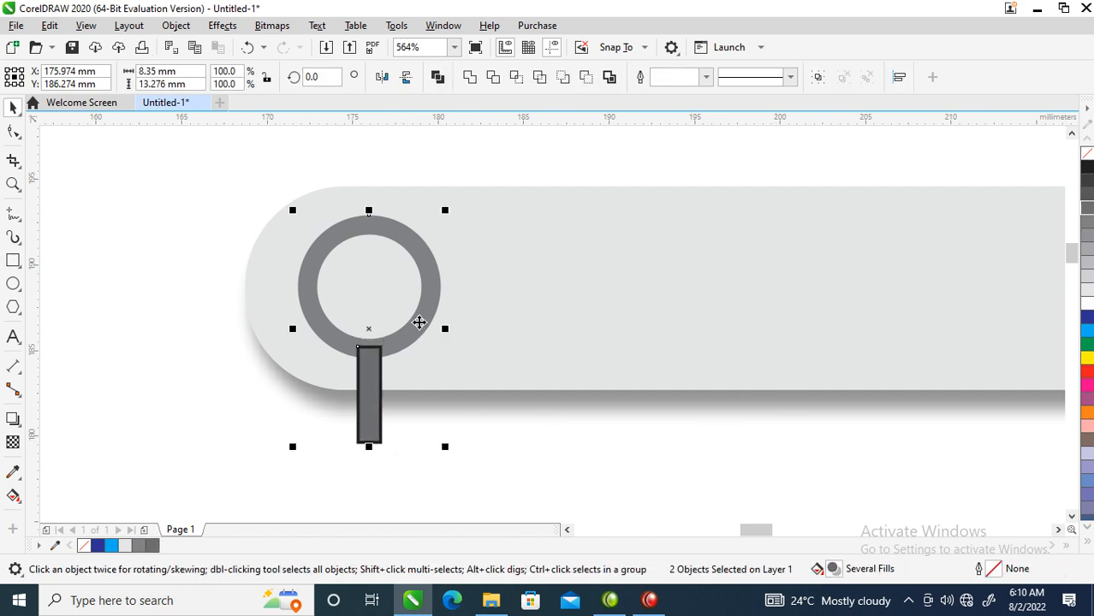
pyautogui.click(469, 77)
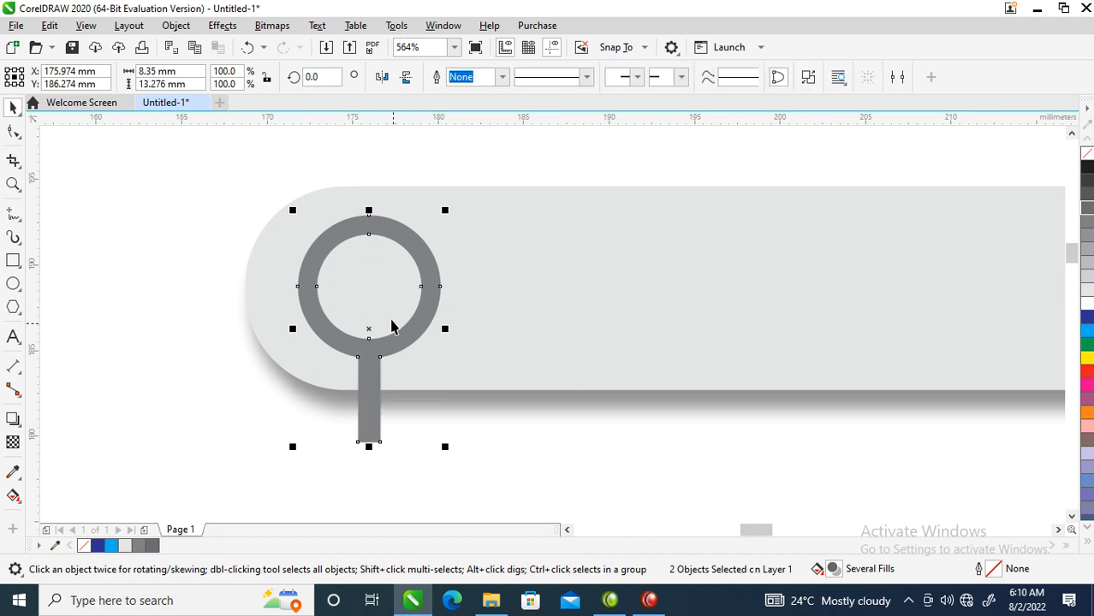
# Rotate the magnifier about 62° counterclockwise so its handle points down to the right, and place it inside the bar's left end.
pyautogui.click(435, 290)
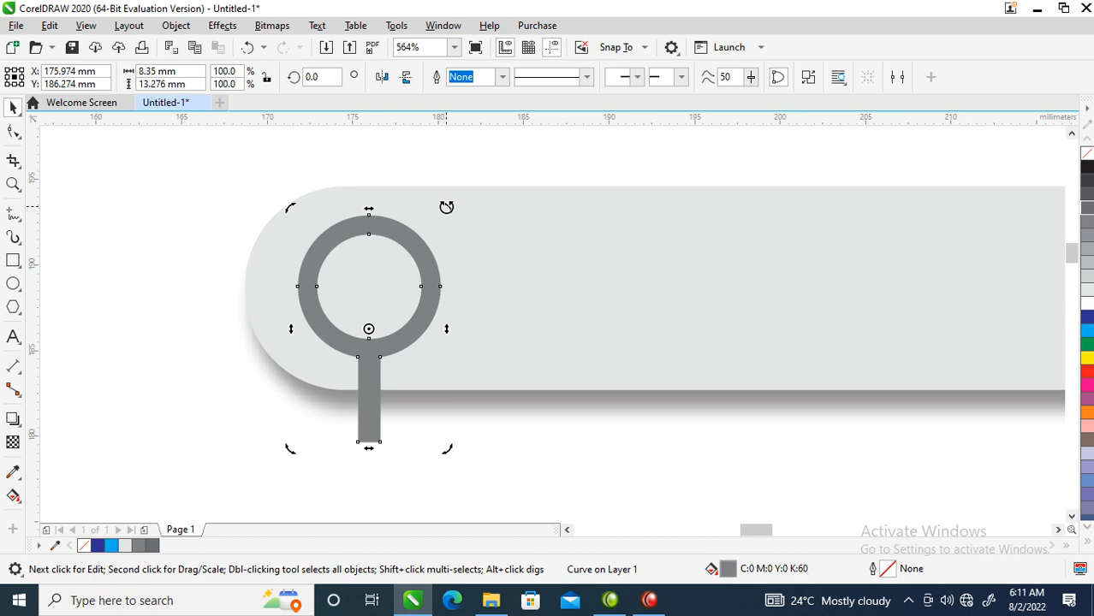
pyautogui.moveTo(445, 207); pyautogui.dragTo(313, 220)
pyautogui.moveTo(378, 295); pyautogui.dragTo(412, 272)
# Create a full-width copy of the page frame rectangle, reduced to about 101 mm high, directly below the header.
pyautogui.scroll(-8, 445, 251)
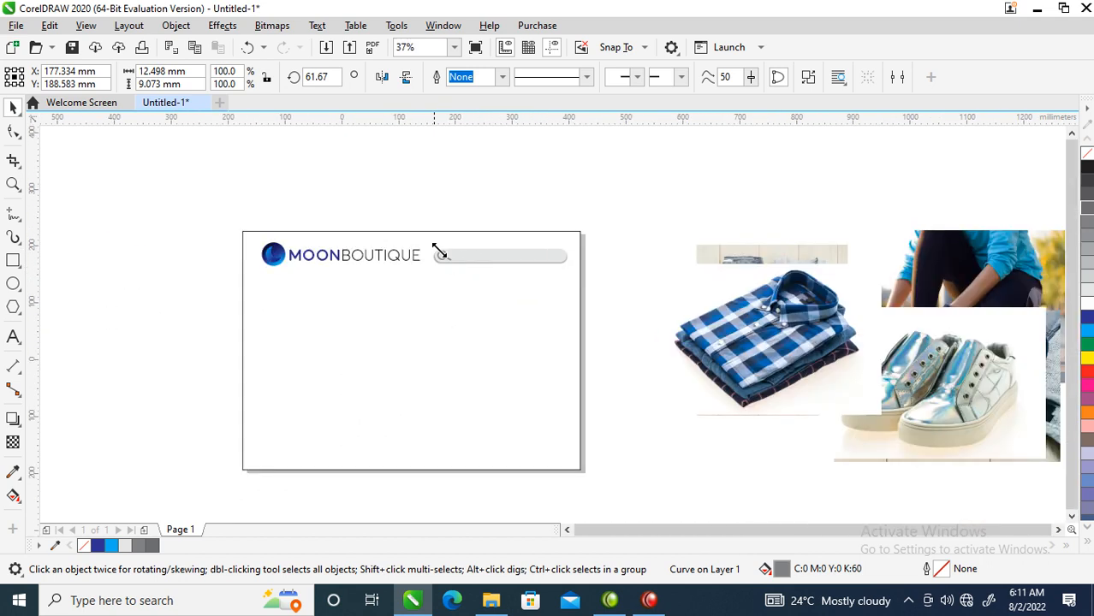
pyautogui.moveTo(261, 212); pyautogui.dragTo(696, 386)
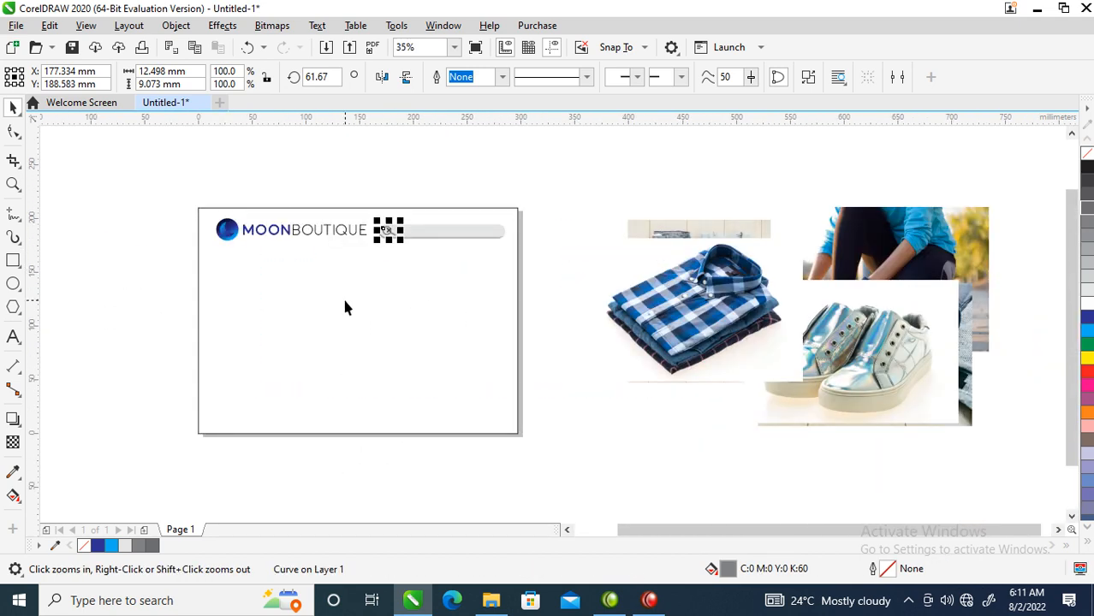
pyautogui.click(383, 244)
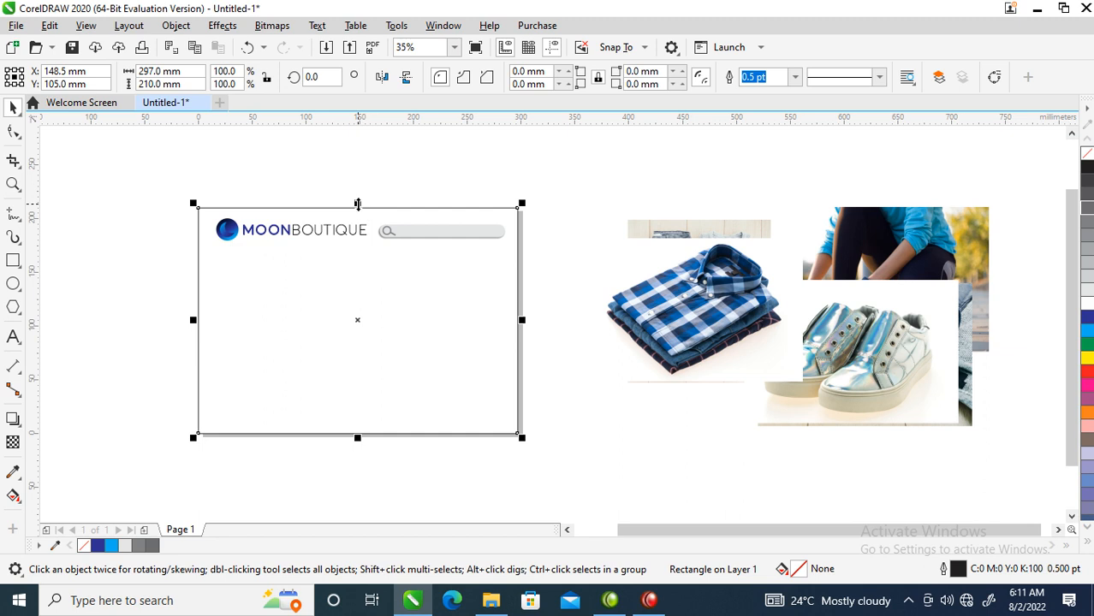
pyautogui.moveTo(357, 204); pyautogui.dragTo(361, 248)
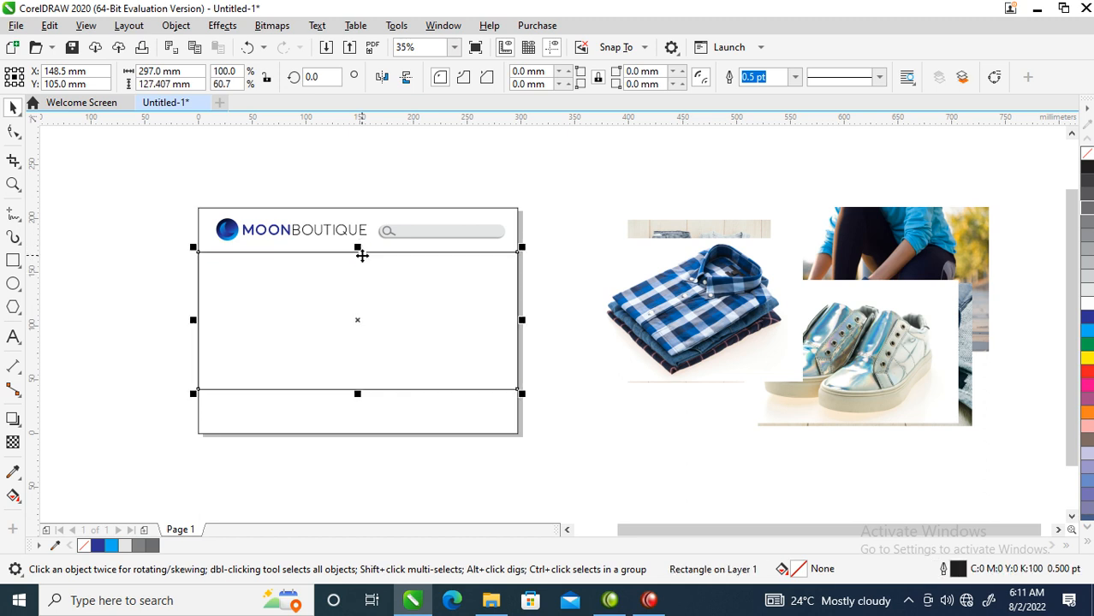
pyautogui.moveTo(357, 394); pyautogui.dragTo(359, 366)
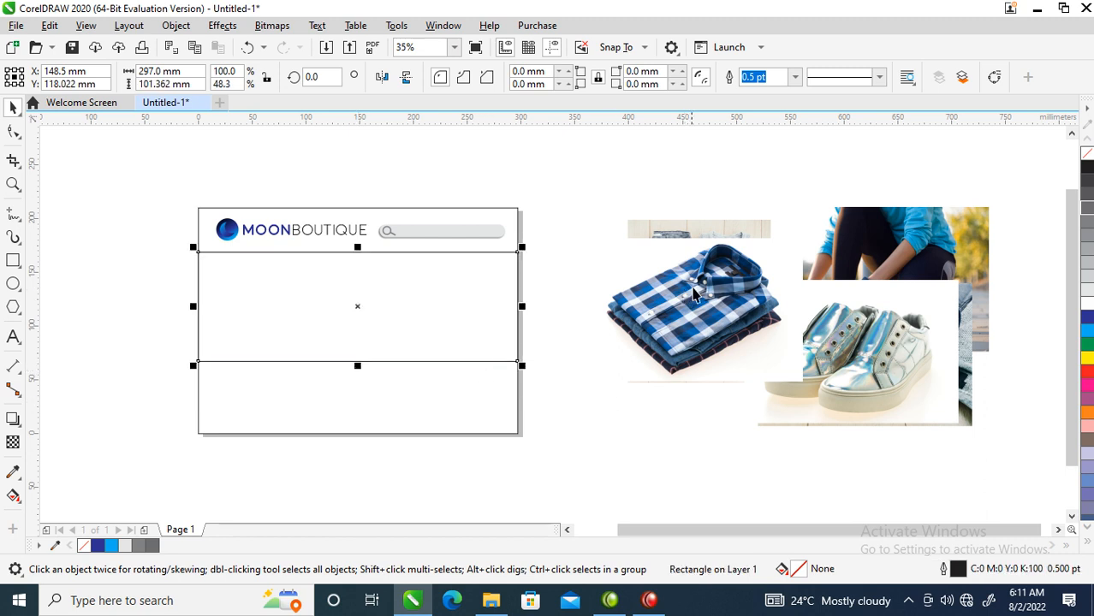
# Move the shoe-tying photo clear of the other pictures and PowerClip it inside the full-width rectangle below the header.
pyautogui.moveTo(943, 250); pyautogui.dragTo(998, 257)
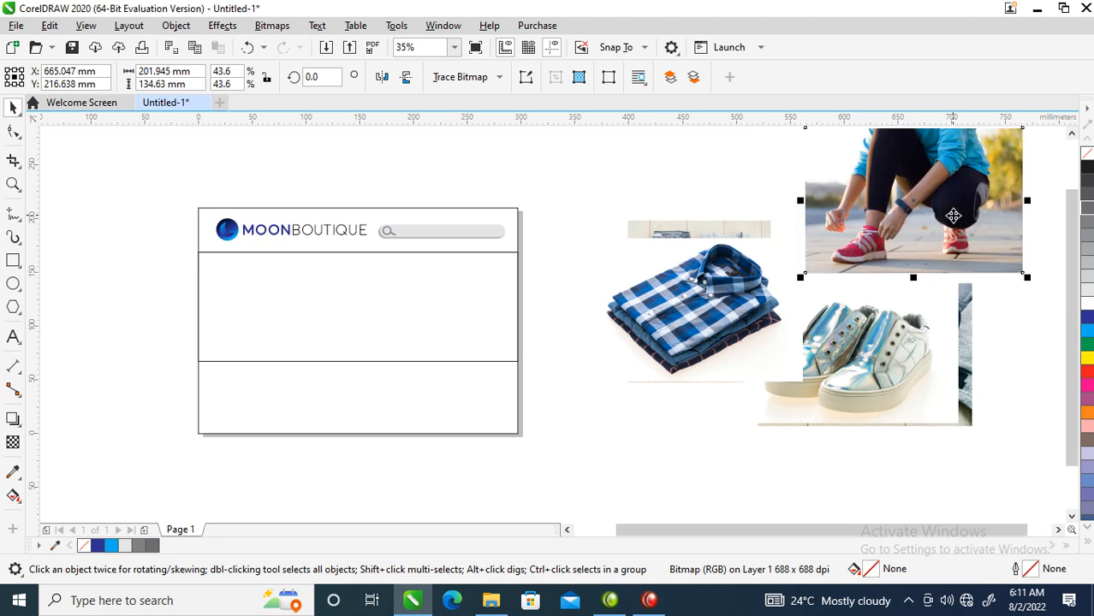
pyautogui.click(174, 26)
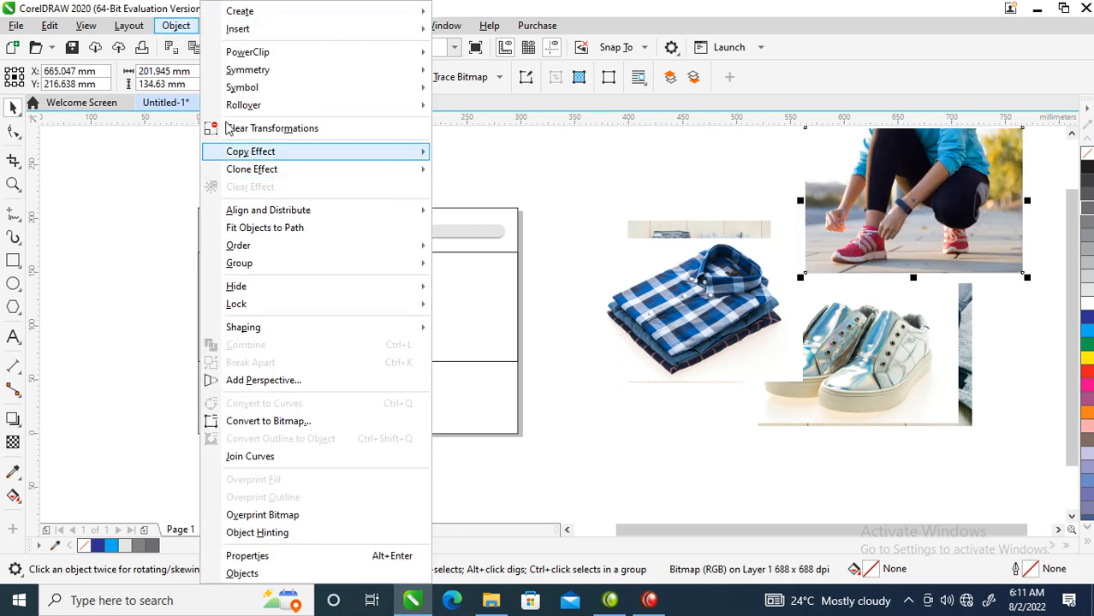
pyautogui.moveTo(256, 60)
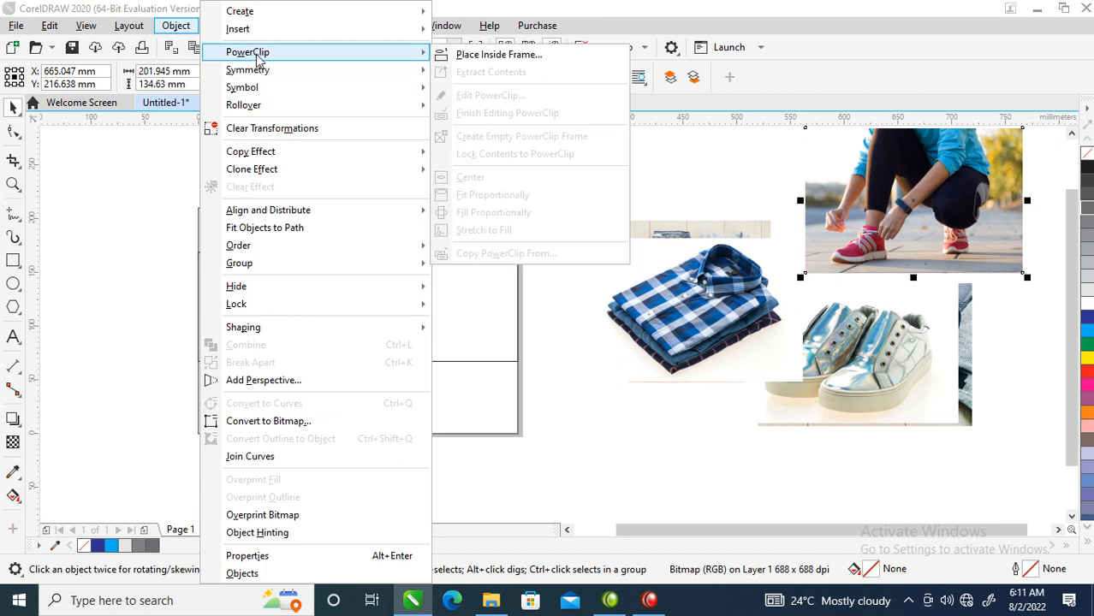
pyautogui.click(514, 55)
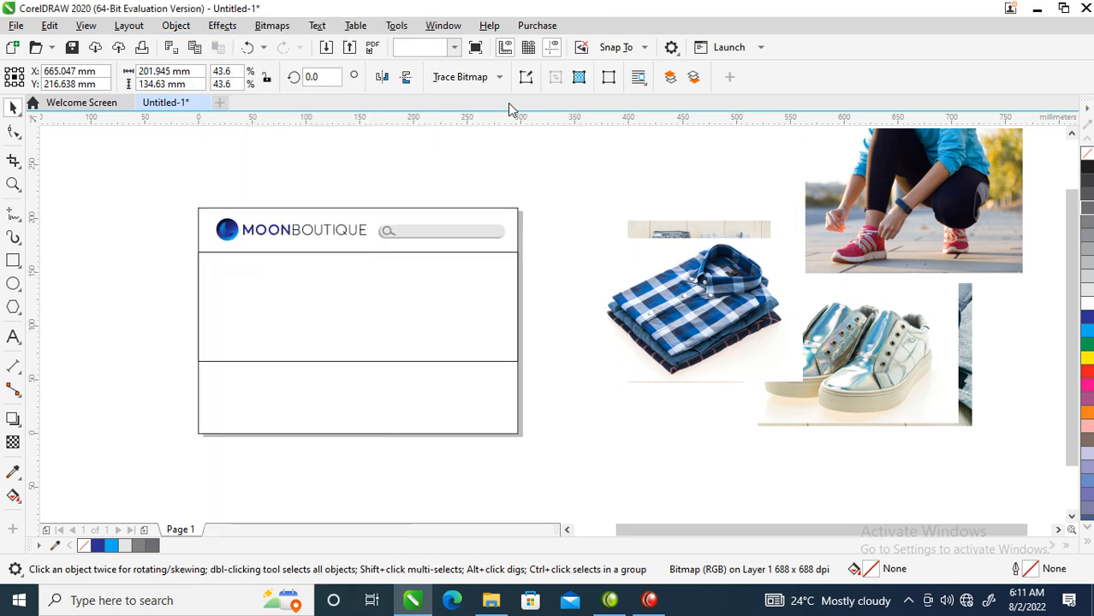
pyautogui.click(325, 279)
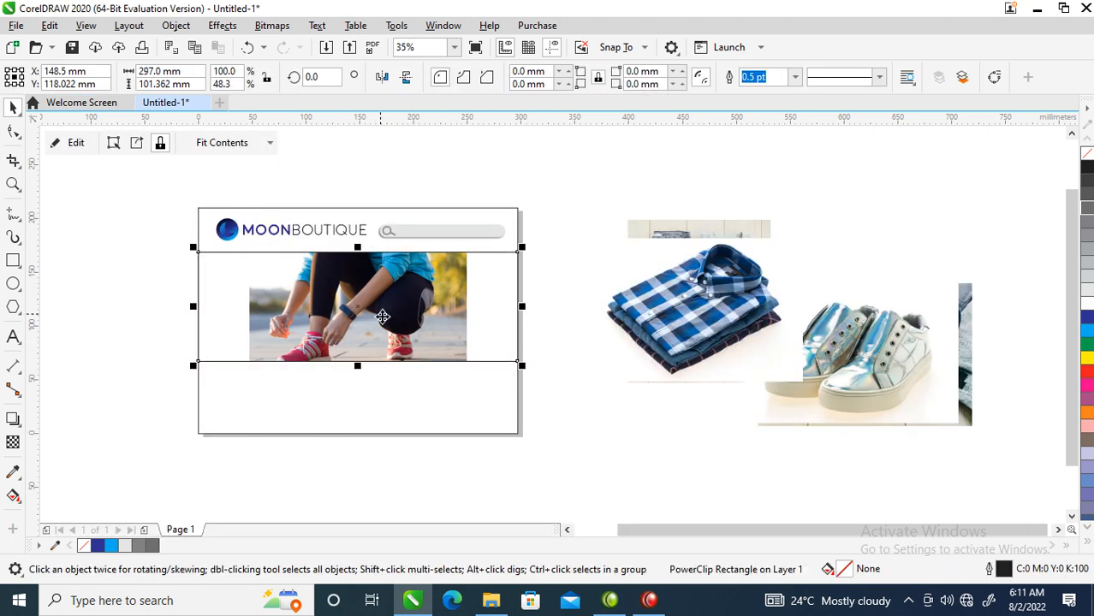
# Edit the banner's PowerClip contents, enlarging the photo to about 322 by 215 mm and shifting it so it fills the frame.
pyautogui.rightClick(381, 313)
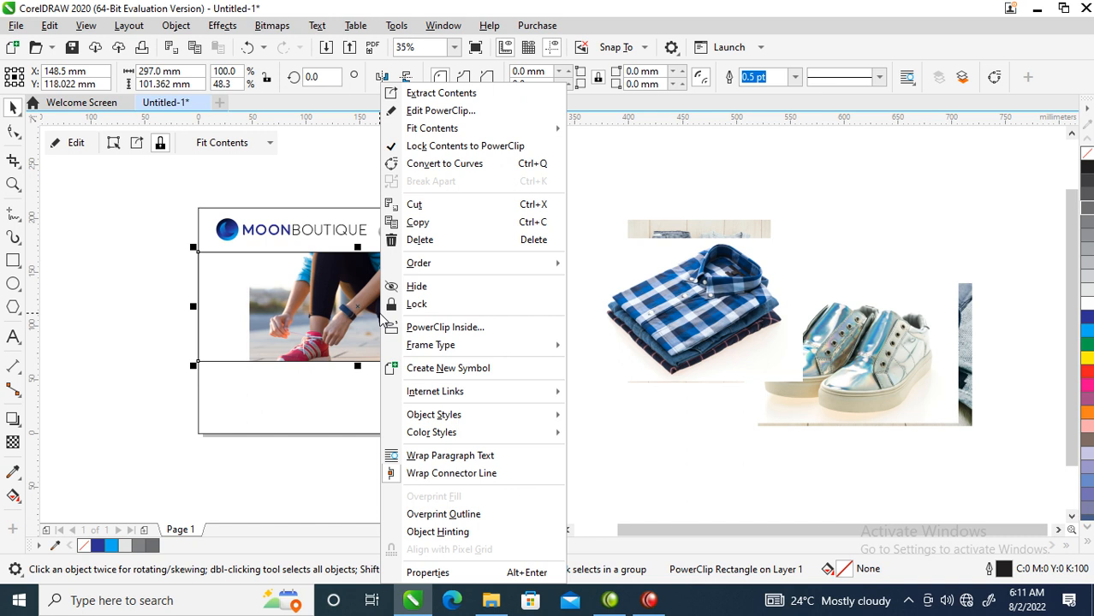
pyautogui.click(417, 111)
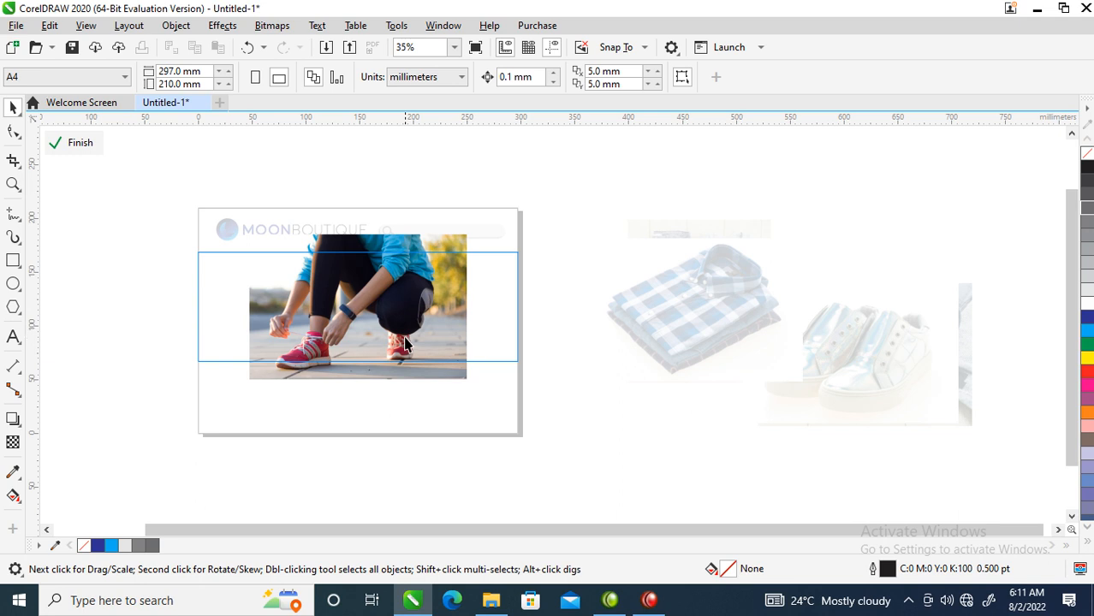
pyautogui.click(447, 313)
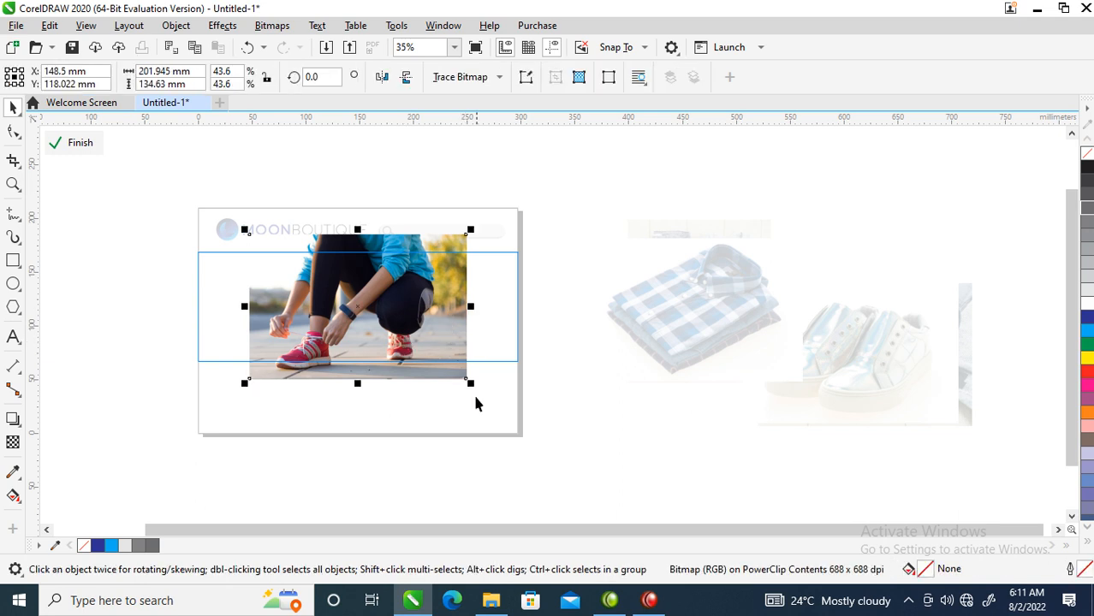
pyautogui.moveTo(471, 386); pyautogui.dragTo(536, 430)
pyautogui.moveTo(423, 380); pyautogui.dragTo(425, 339)
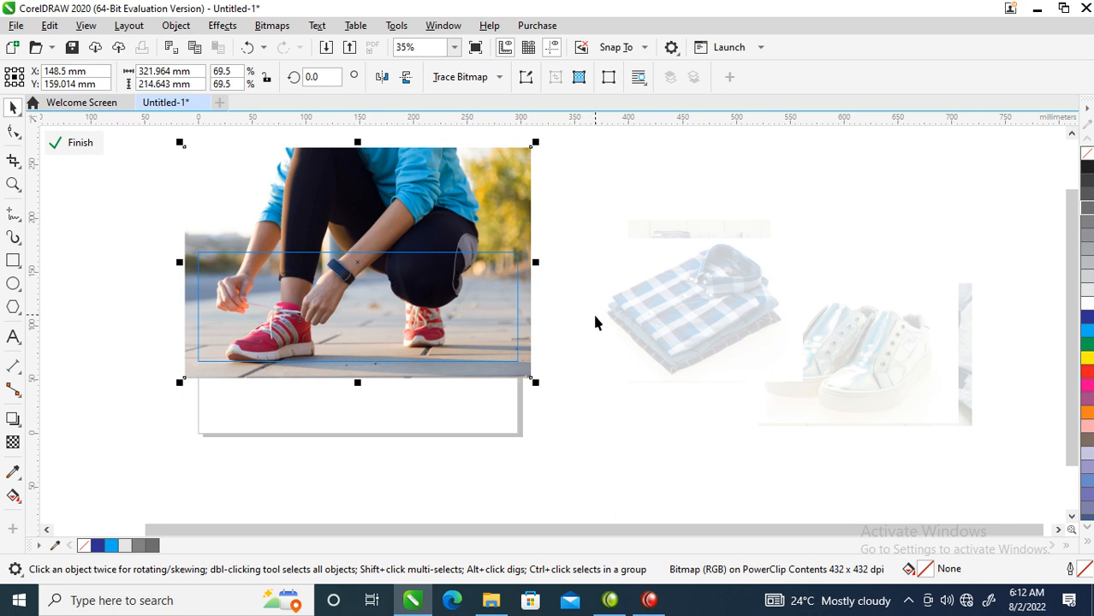
pyautogui.moveTo(453, 299); pyautogui.dragTo(453, 294)
pyautogui.click(452, 300)
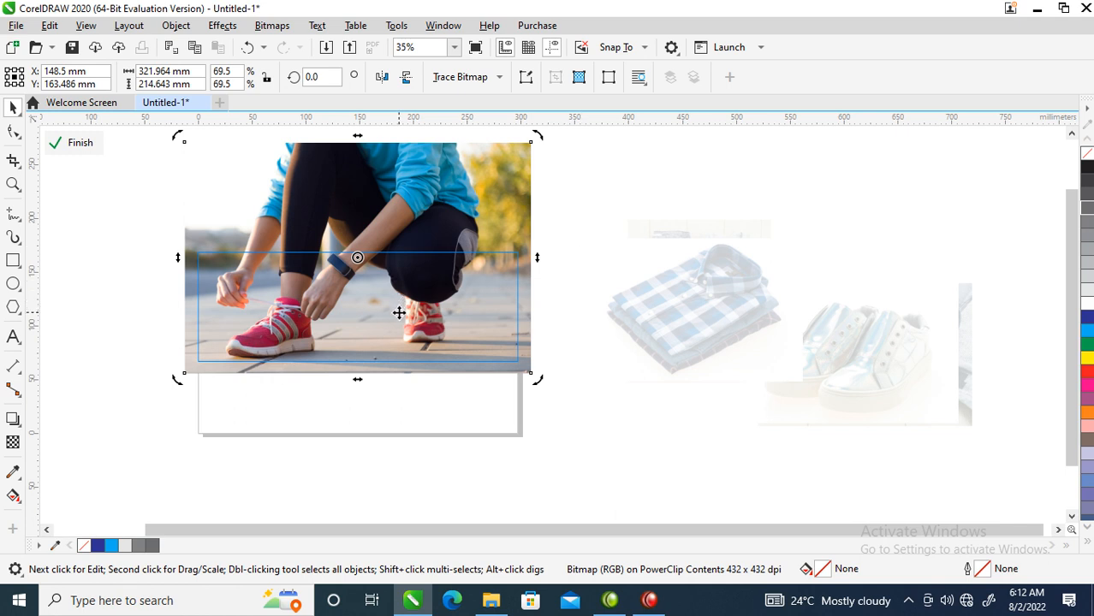
# Finish editing the banner's PowerClip and remove the frame's outline.
pyautogui.rightClick(561, 278)
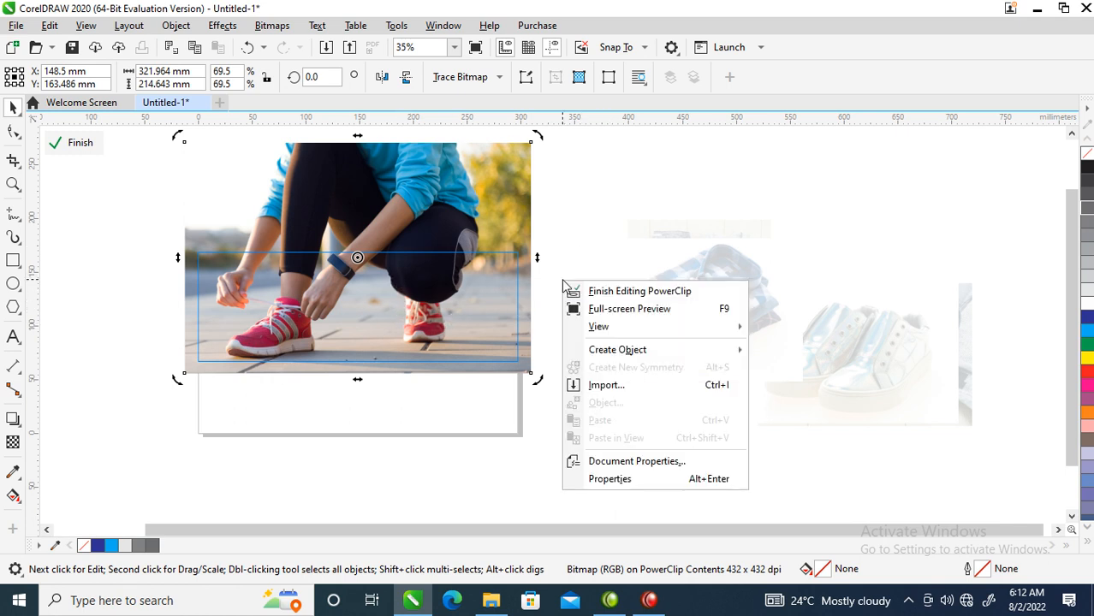
pyautogui.click(621, 293)
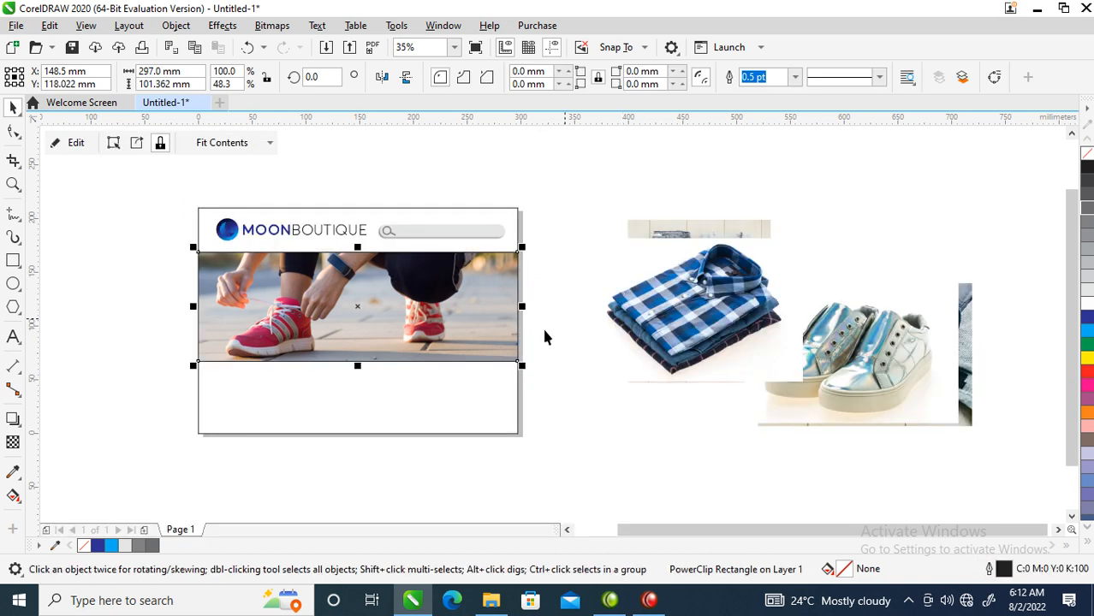
pyautogui.rightClick(1084, 152)
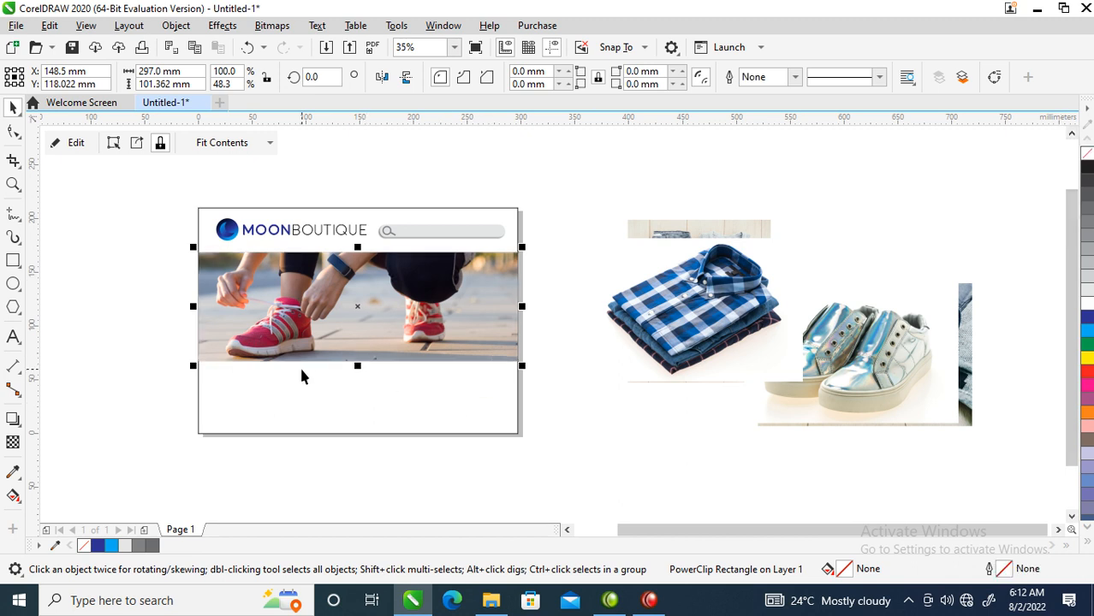
# Draw a rectangle about 54 by 40 mm below the banner and repeat it sideways into a row of four.
pyautogui.click(13, 262)
pyautogui.moveTo(225, 370); pyautogui.dragTo(328, 414)
pyautogui.press('space')
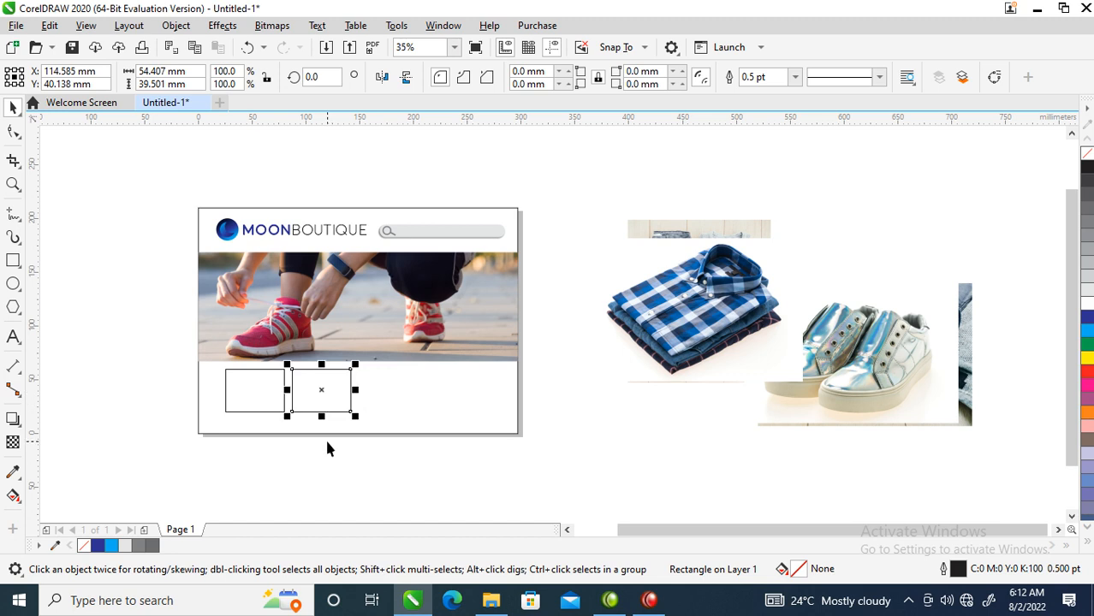
pyautogui.hotkey('ctrl', 'r')
pyautogui.hotkey('ctrl', 'r')
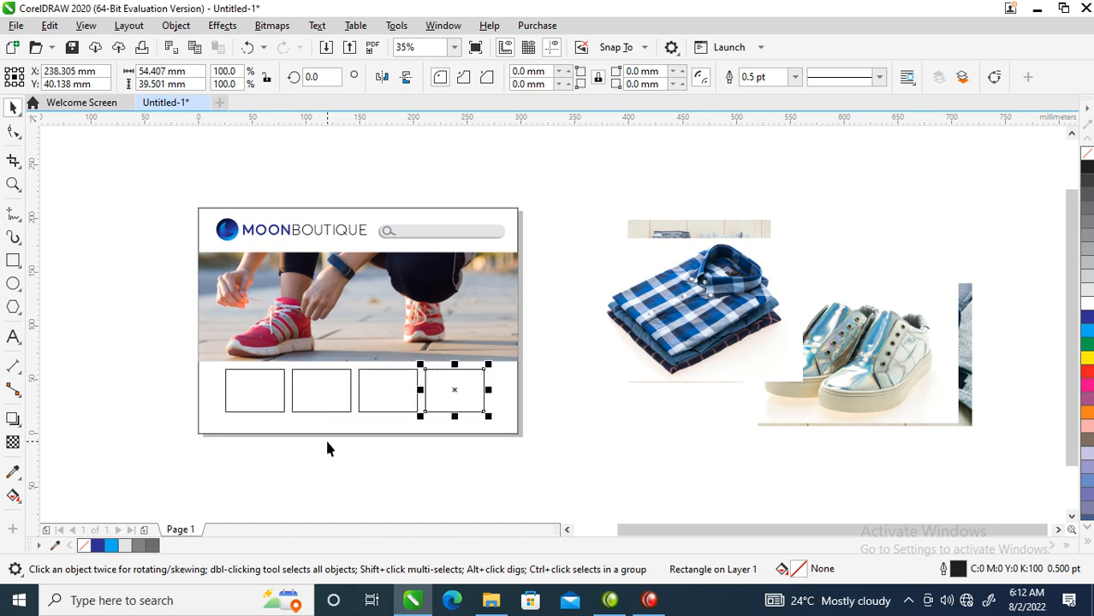
# Widen the row of four rectangles to about 253 mm, group it, centre it horizontally on the page, and ungroup it.
pyautogui.moveTo(166, 342); pyautogui.dragTo(519, 440)
pyautogui.moveTo(494, 392); pyautogui.dragTo(503, 393)
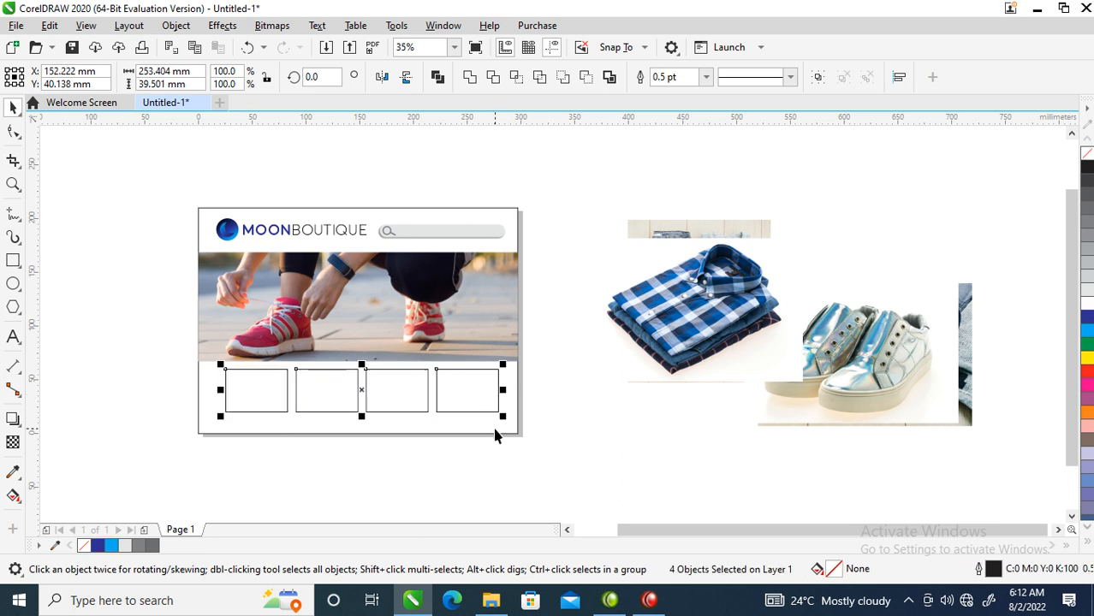
pyautogui.hotkey('ctrl', 'g')
pyautogui.keyDown('shift'); pyautogui.click(472, 423); pyautogui.keyUp('shift')
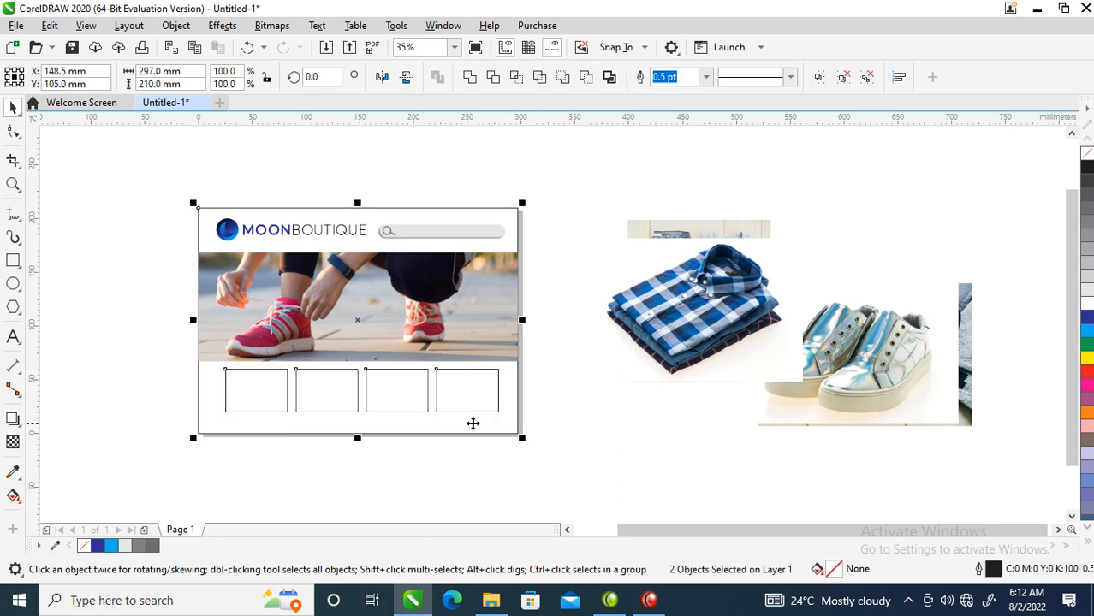
pyautogui.press('c')
pyautogui.click(543, 357)
pyautogui.click(459, 386)
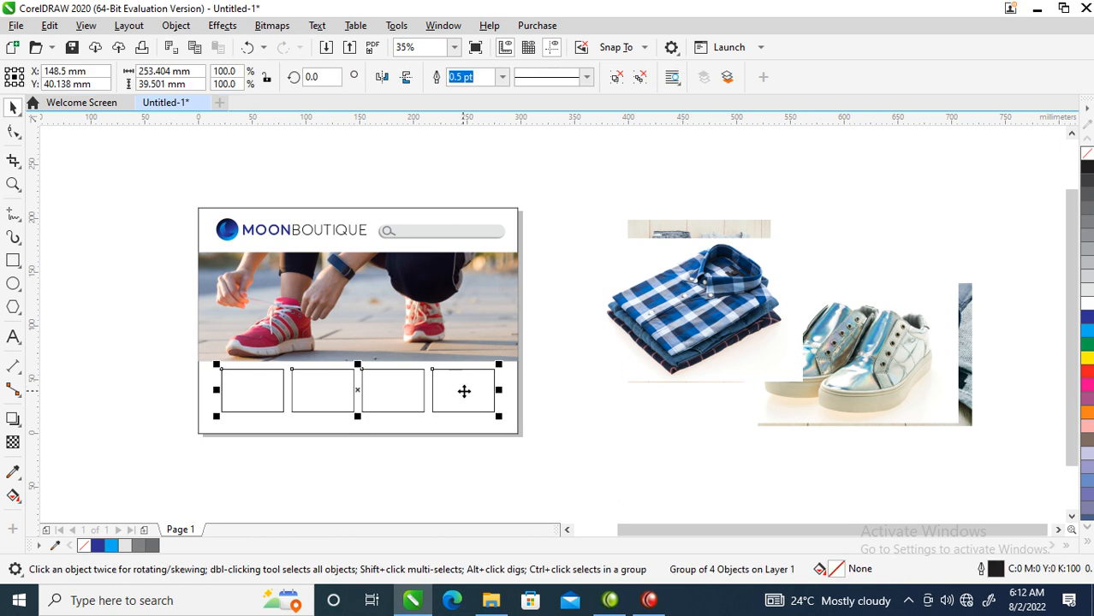
pyautogui.click(640, 77)
# PowerClip the plaid shirts photo into the first rectangle and the jeans and accessories photo into the second.
pyautogui.moveTo(705, 312); pyautogui.dragTo(255, 390)
pyautogui.click(338, 442)
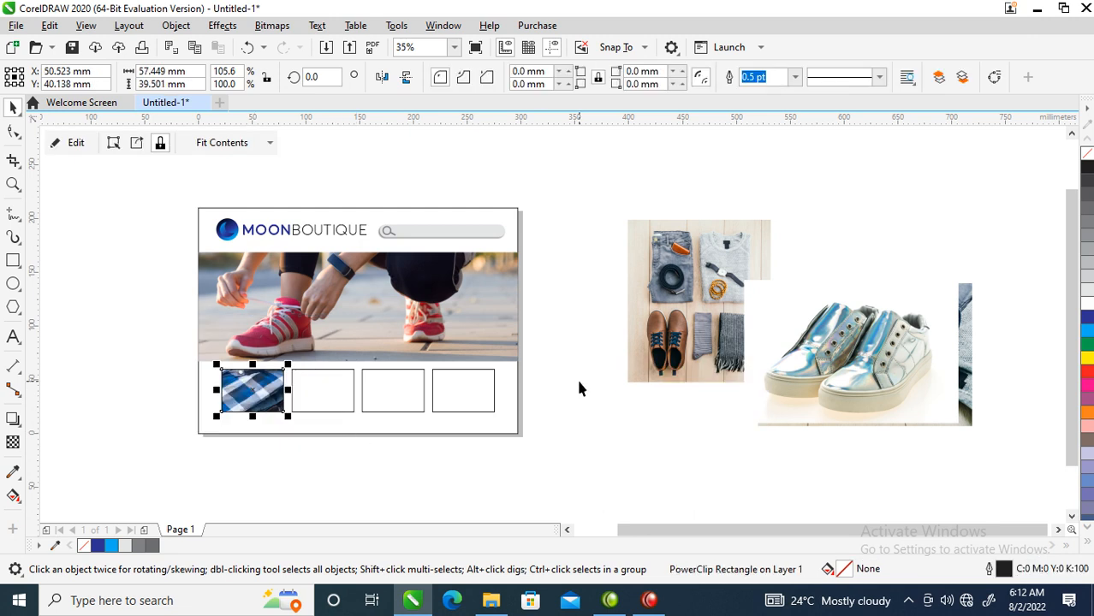
pyautogui.moveTo(700, 289); pyautogui.dragTo(336, 385)
pyautogui.click(408, 435)
# Move the silver sneakers photo clear of the other picture and PowerClip it inside the third rectangle.
pyautogui.moveTo(866, 376); pyautogui.dragTo(643, 375)
pyautogui.click(175, 25)
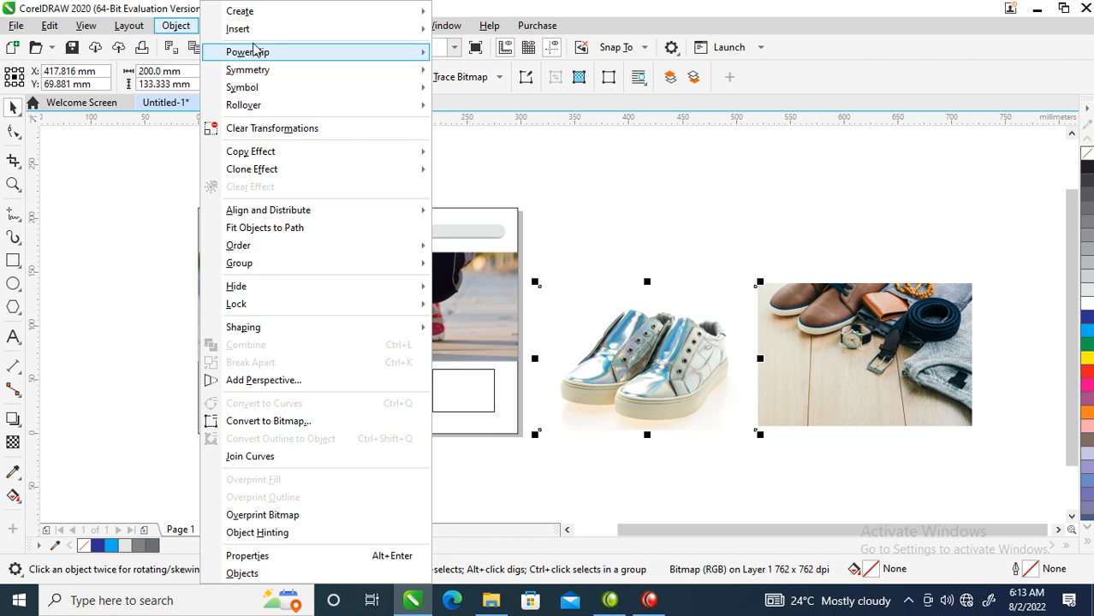
pyautogui.moveTo(255, 53)
pyautogui.click(522, 57)
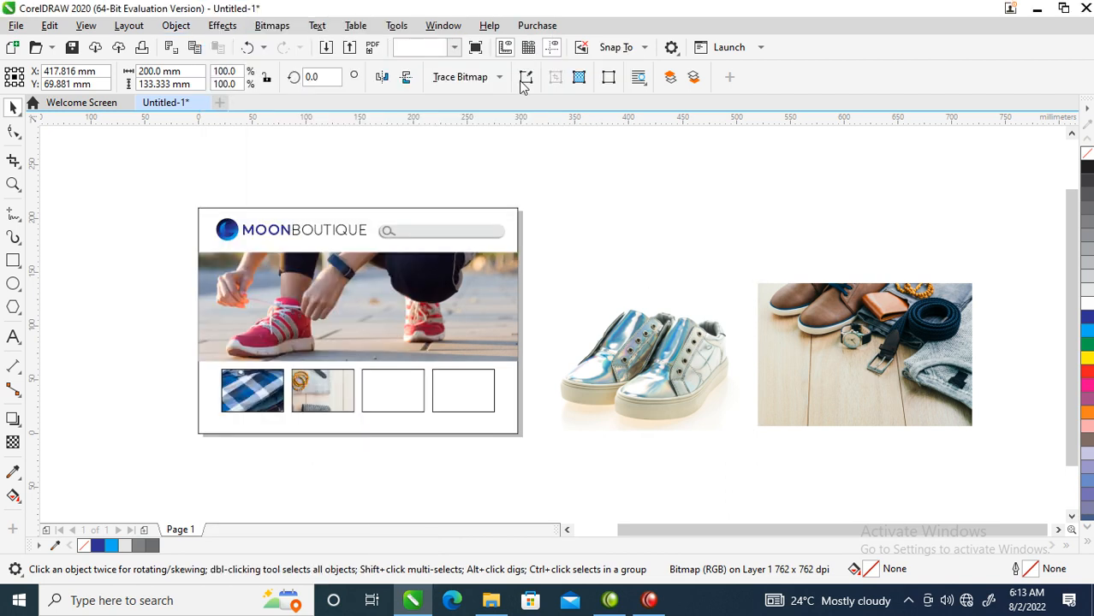
pyautogui.click(397, 393)
# Move the brown shoes and belt photo closer to the page and PowerClip it inside the fourth rectangle.
pyautogui.moveTo(885, 304); pyautogui.dragTo(719, 241)
pyautogui.moveTo(650, 250); pyautogui.dragTo(481, 390)
pyautogui.click(580, 451)
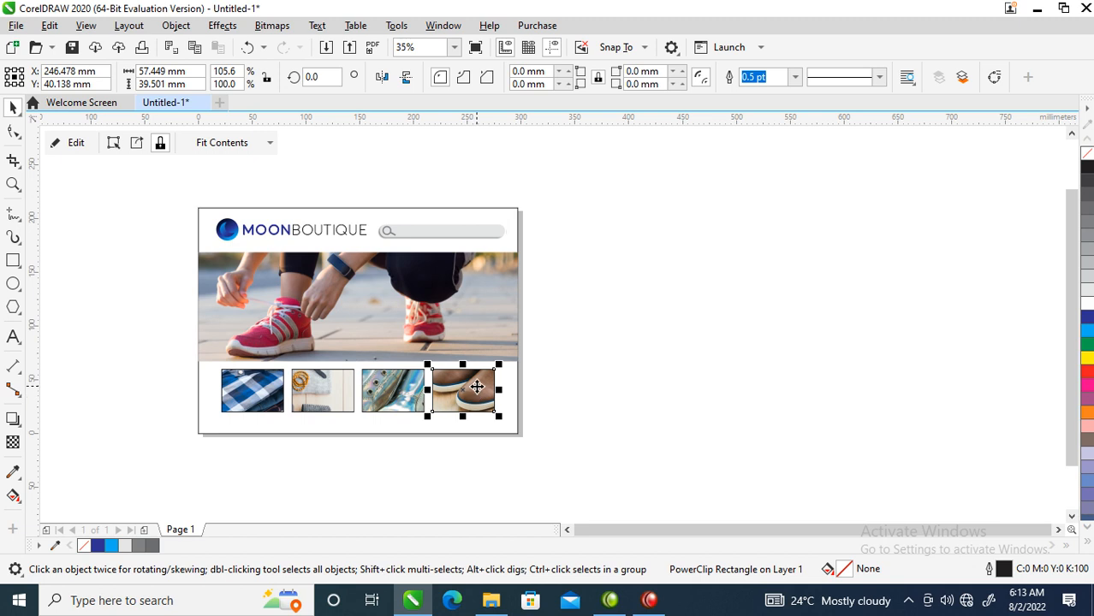
# Shrink the brown shoes and belt photo inside the fourth frame to slightly larger than the frame.
pyautogui.click(476, 387)
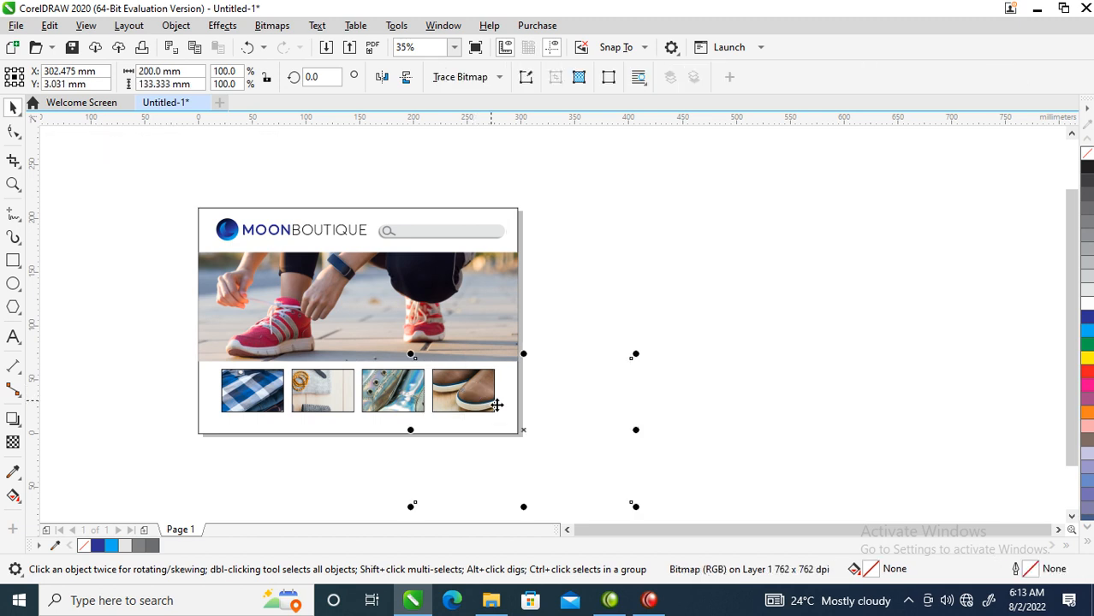
pyautogui.moveTo(635, 506); pyautogui.dragTo(531, 416)
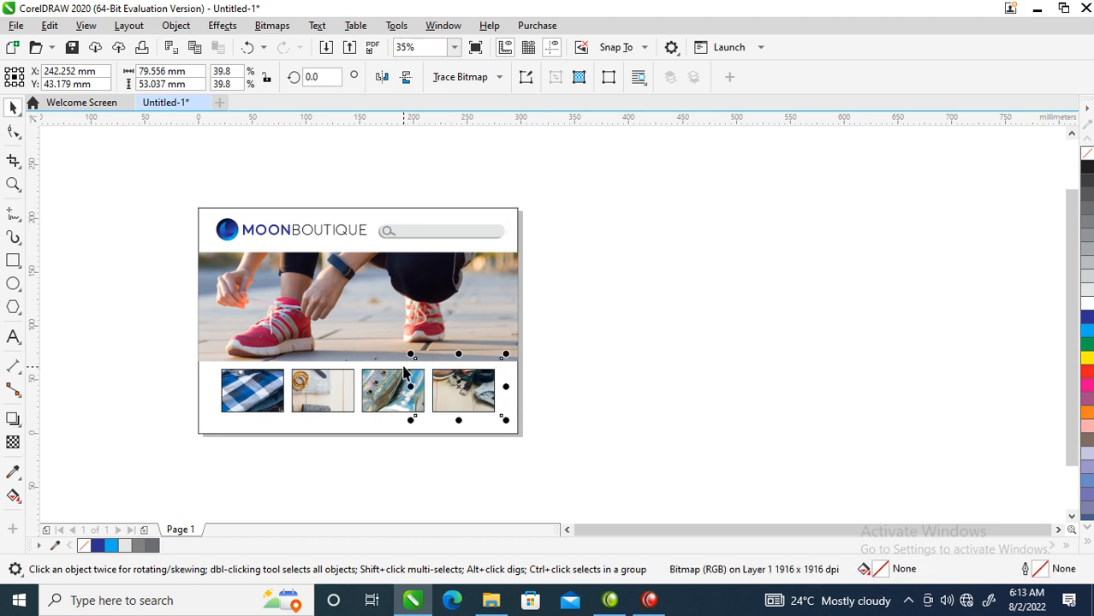
pyautogui.moveTo(410, 354)
pyautogui.mouseDown()
pyautogui.moveTo(409, 366)
pyautogui.moveTo(424, 363)
pyautogui.mouseUp()
pyautogui.click(655, 351)
# Scale the sneakers photo to about 63 by 42 mm, and fit the jeans photo to its frame at about 61 by 69 mm.
pyautogui.click(402, 399)
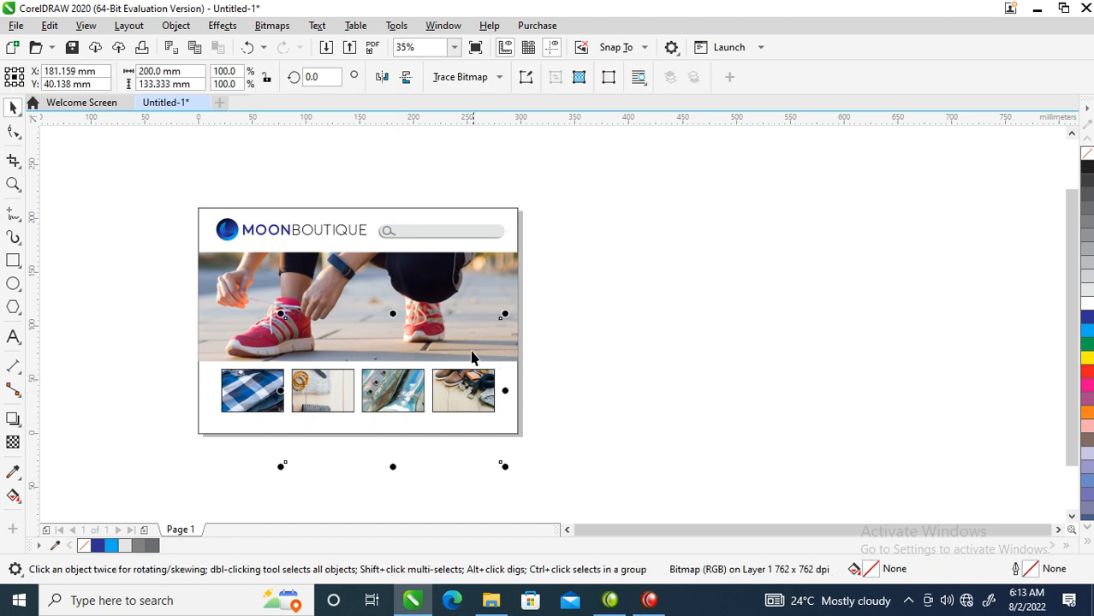
pyautogui.moveTo(505, 313); pyautogui.dragTo(432, 349)
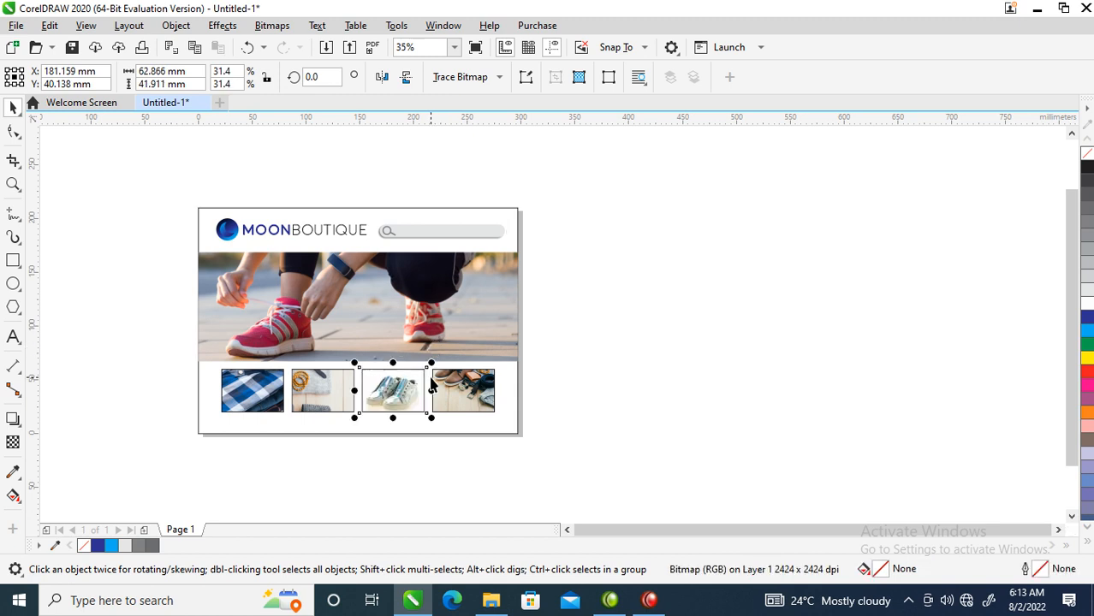
pyautogui.click(327, 388)
pyautogui.moveTo(202, 306); pyautogui.dragTo(279, 336)
pyautogui.moveTo(317, 409); pyautogui.dragTo(316, 377)
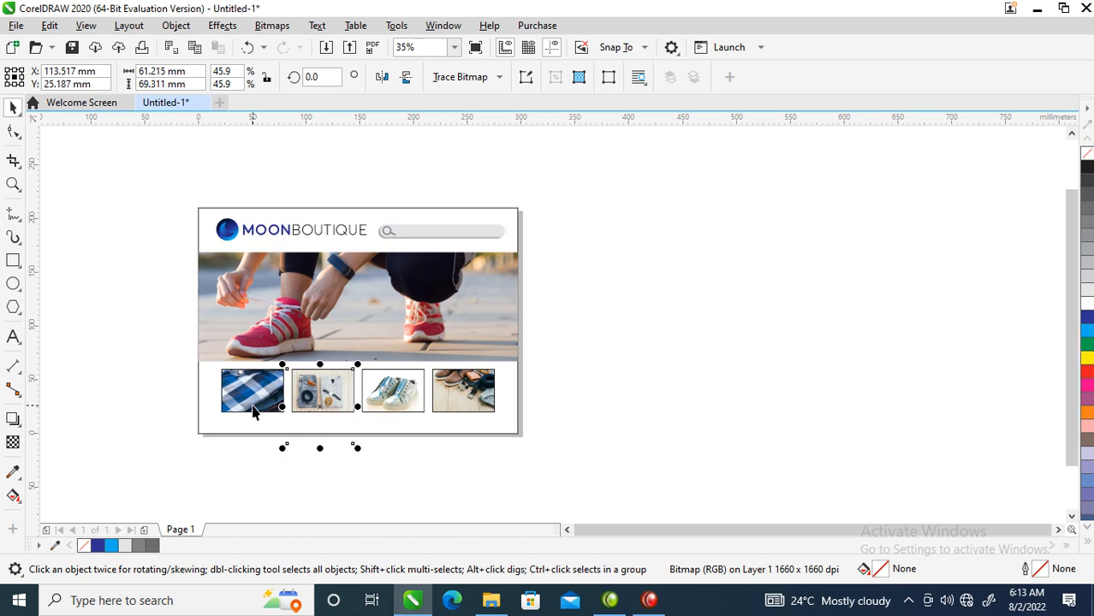
# Shrink the plaid shirts photo inside the first frame so the folded shirts fit within it.
pyautogui.click(256, 377)
pyautogui.moveTo(340, 310); pyautogui.dragTo(277, 385)
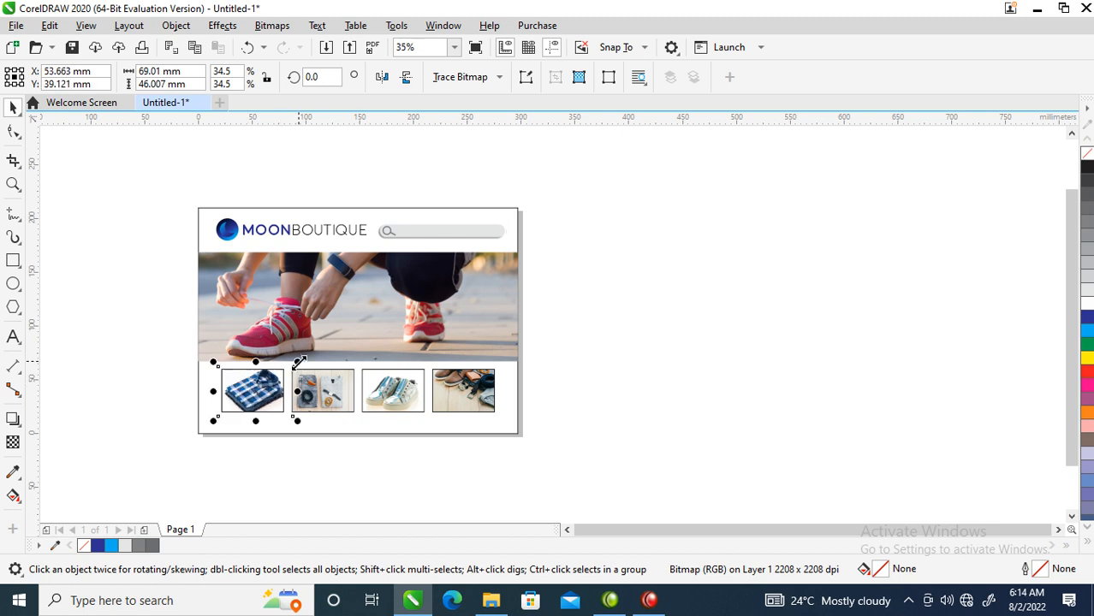
pyautogui.moveTo(297, 421); pyautogui.dragTo(288, 416)
# Select the four product picture frames and set their outline width to 2 points.
pyautogui.press('z')
pyautogui.moveTo(121, 204); pyautogui.dragTo(589, 444)
pyautogui.moveTo(946, 351); pyautogui.dragTo(293, 498)
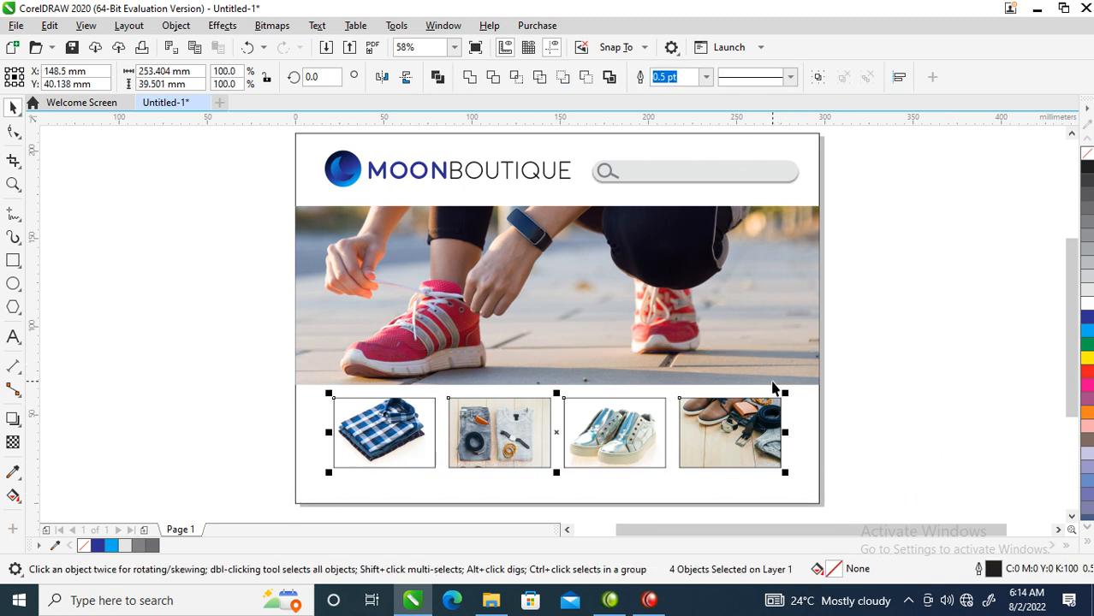
pyautogui.press('F12')
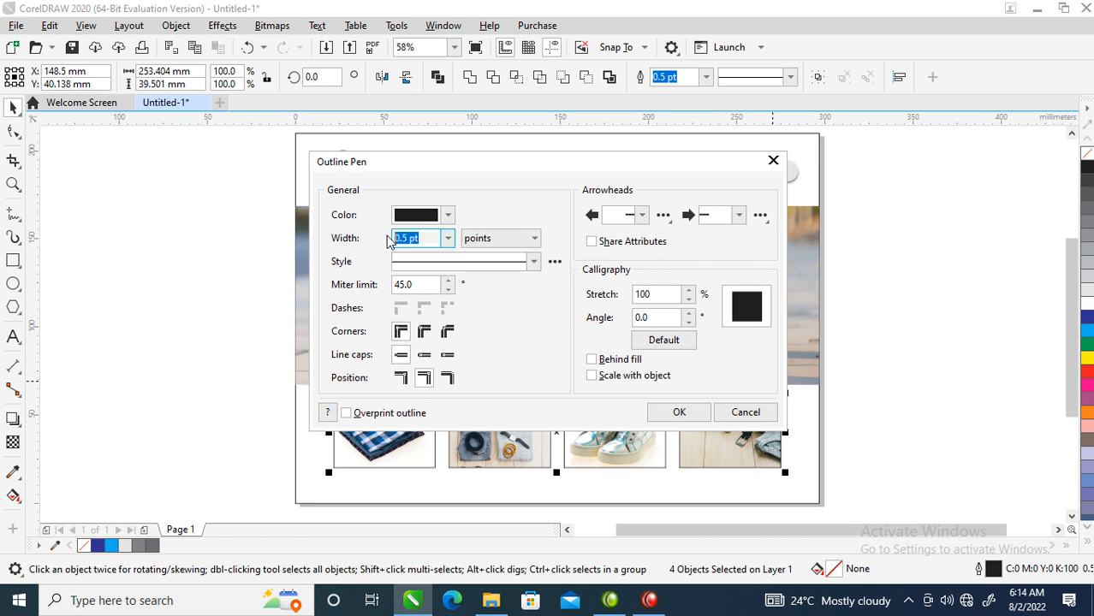
pyautogui.write('2')
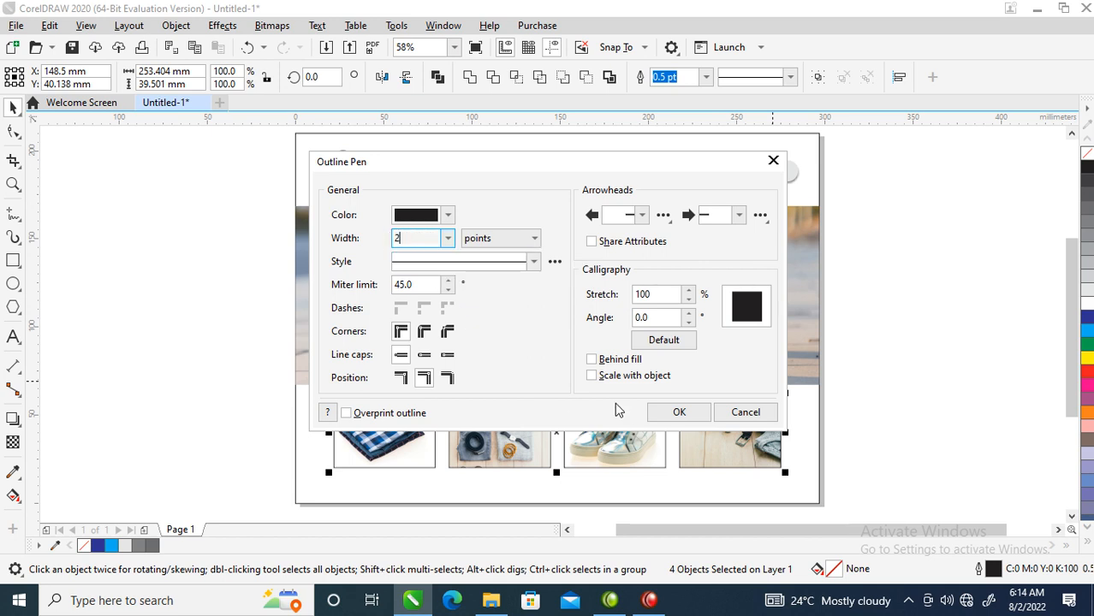
pyautogui.click(679, 411)
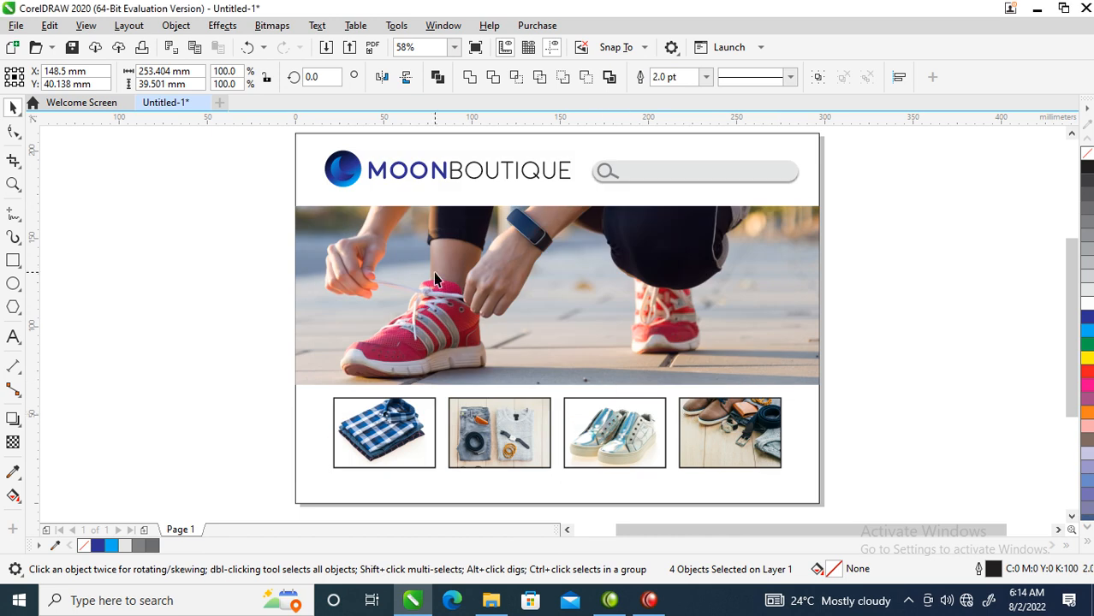
# Draw a rectangle about 37 by 11 mm below the moon logo, overlapping the banner's upper edge.
pyautogui.press('z')
pyautogui.moveTo(264, 182); pyautogui.dragTo(892, 292)
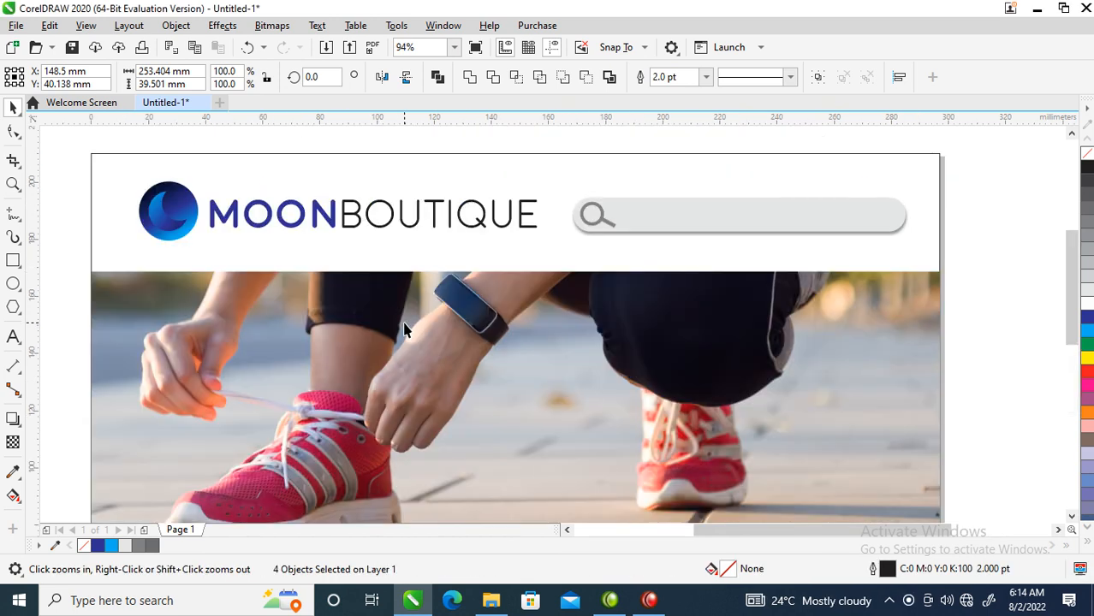
pyautogui.click(12, 260)
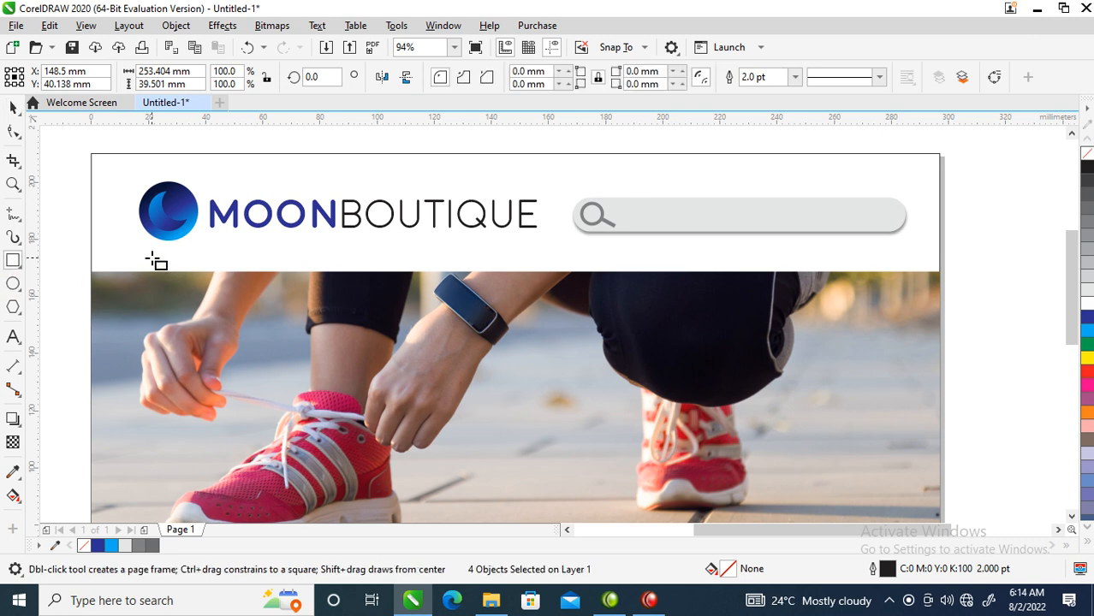
pyautogui.moveTo(144, 253); pyautogui.dragTo(253, 286)
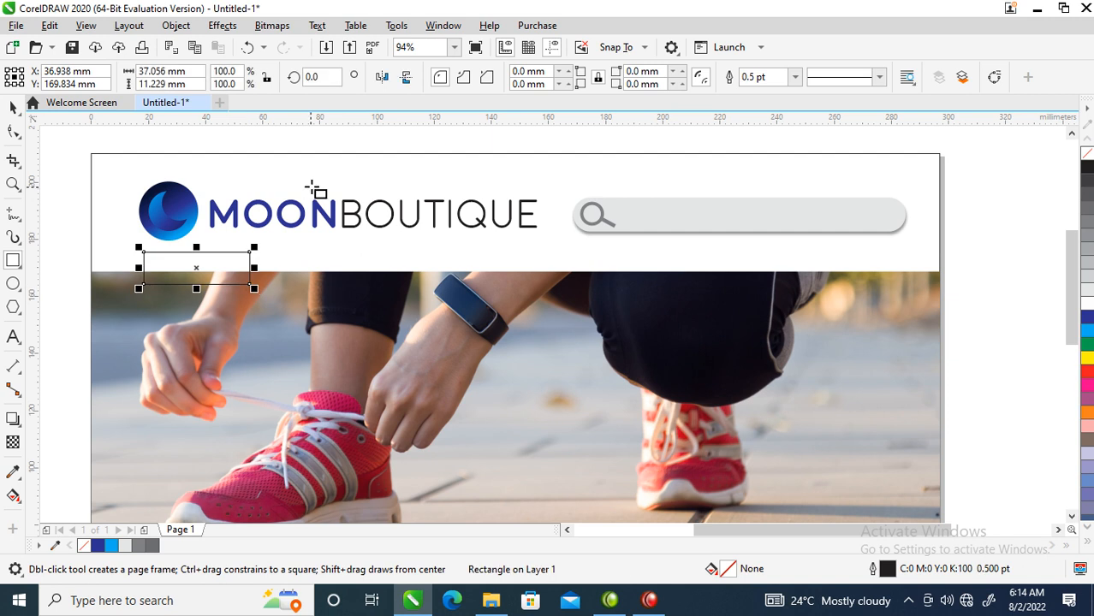
# Copy the logo circle's blue gradient fill and missing outline onto the new rectangle.
pyautogui.press('space')
pyautogui.moveTo(188, 207); pyautogui.dragTo(253, 319)
pyautogui.click(302, 361)
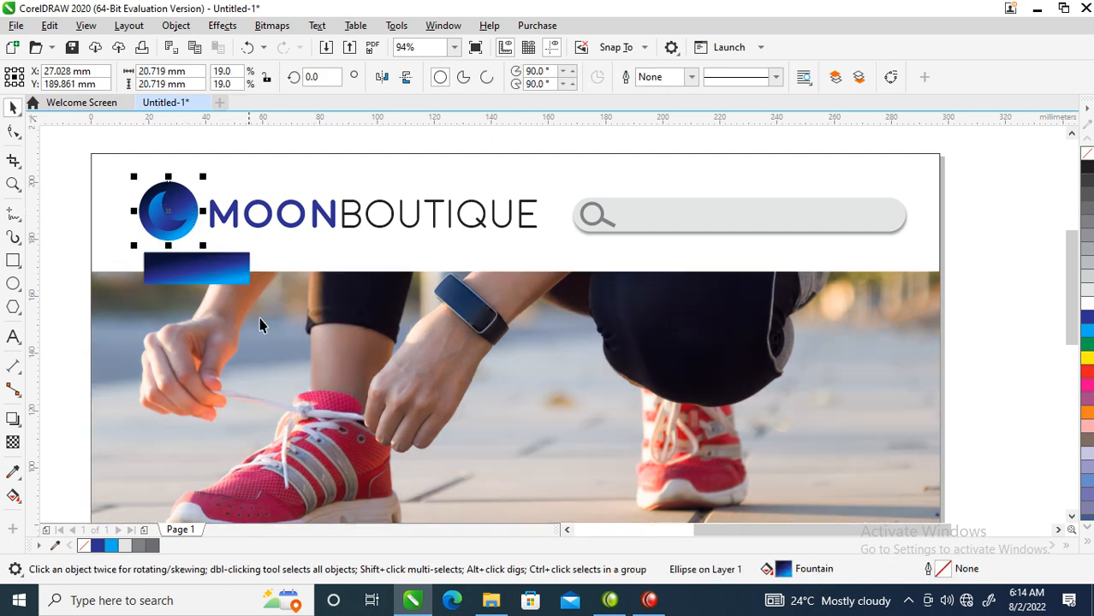
# Round all corners of the gradient rectangle to a radius of about 2.3 mm.
pyautogui.press('z')
pyautogui.moveTo(110, 209); pyautogui.dragTo(361, 333)
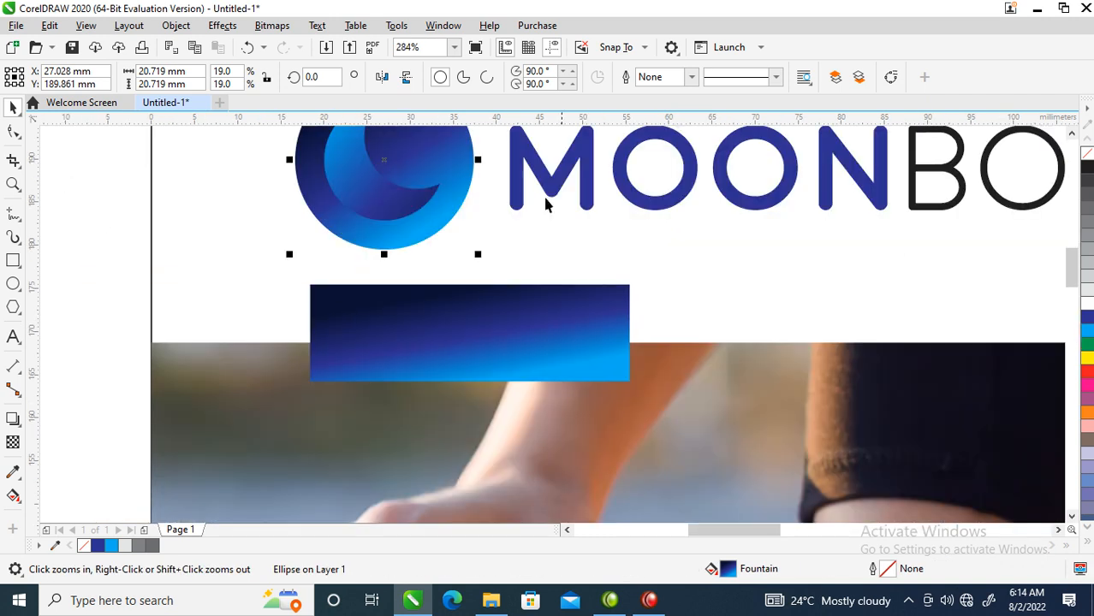
pyautogui.click(581, 315)
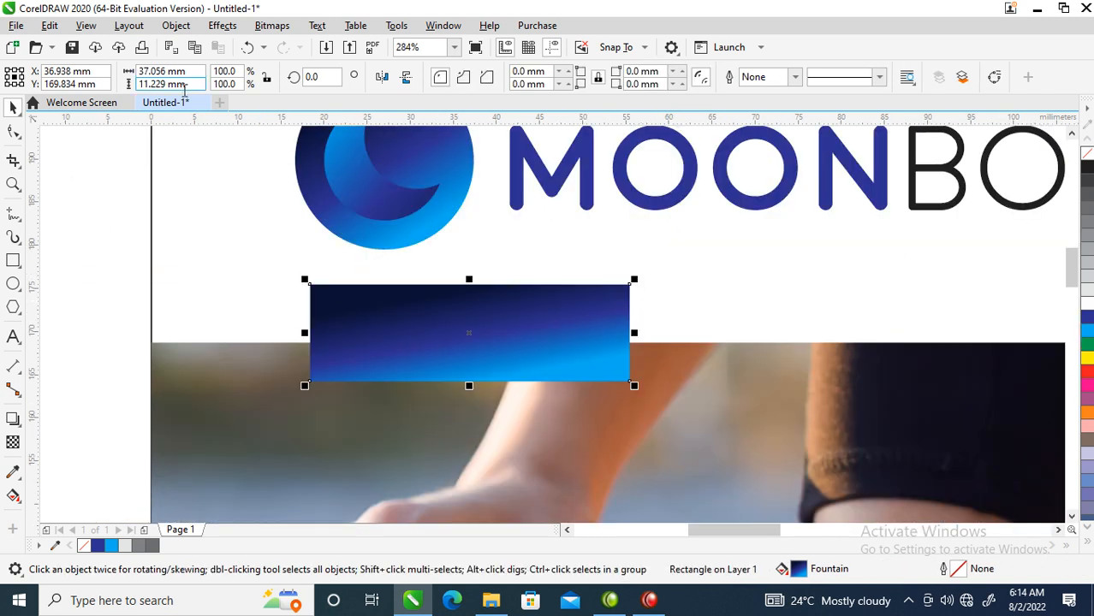
pyautogui.click(13, 131)
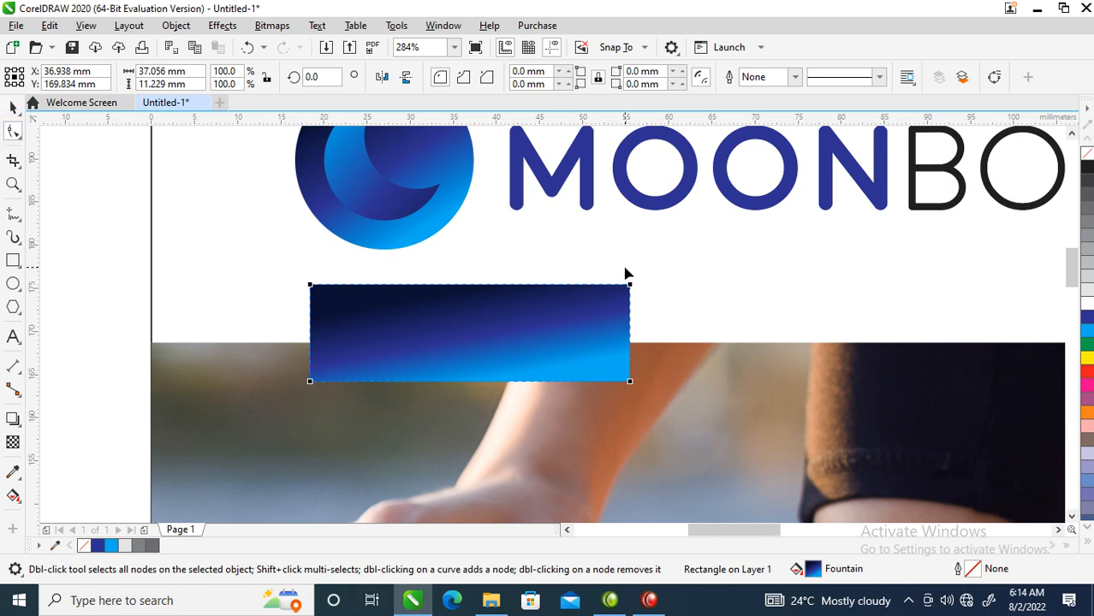
pyautogui.moveTo(630, 285); pyautogui.dragTo(631, 305)
pyautogui.press('space')
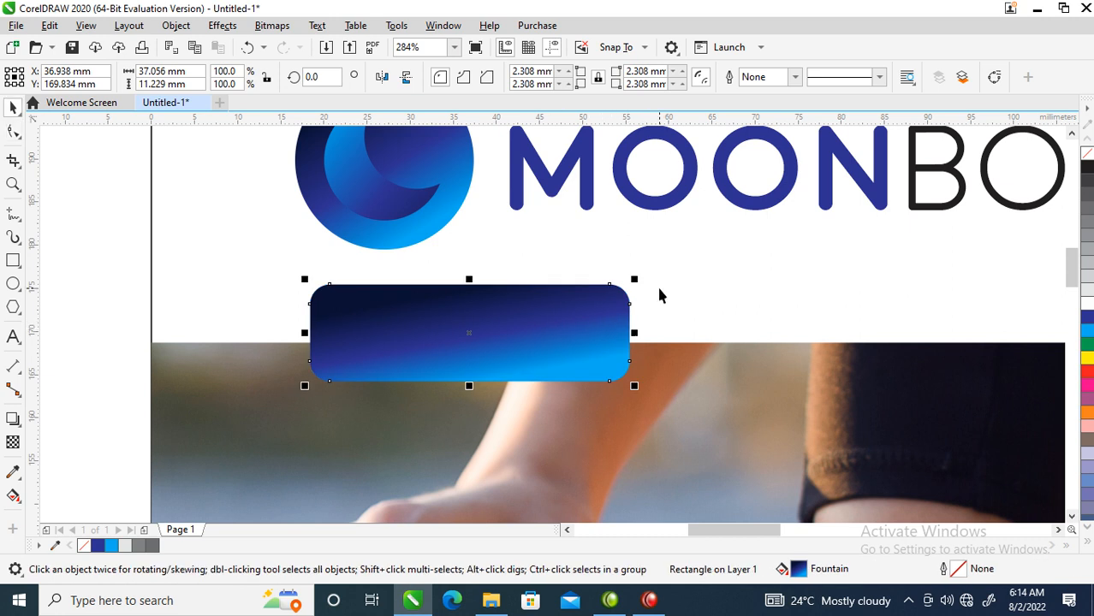
# Make a smaller, centered copy of the gradient button, fill it white, and widen it to about 33 by 8.7 mm.
pyautogui.moveTo(636, 280); pyautogui.dragTo(628, 291)
pyautogui.rightClick(628, 291)
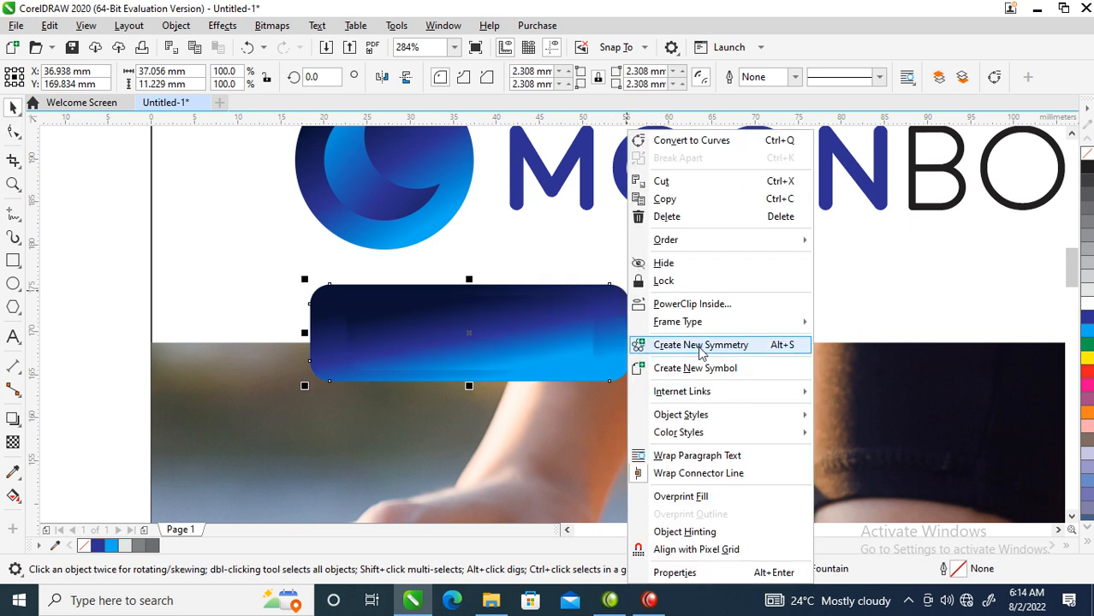
pyautogui.click(479, 346)
pyautogui.click(540, 341)
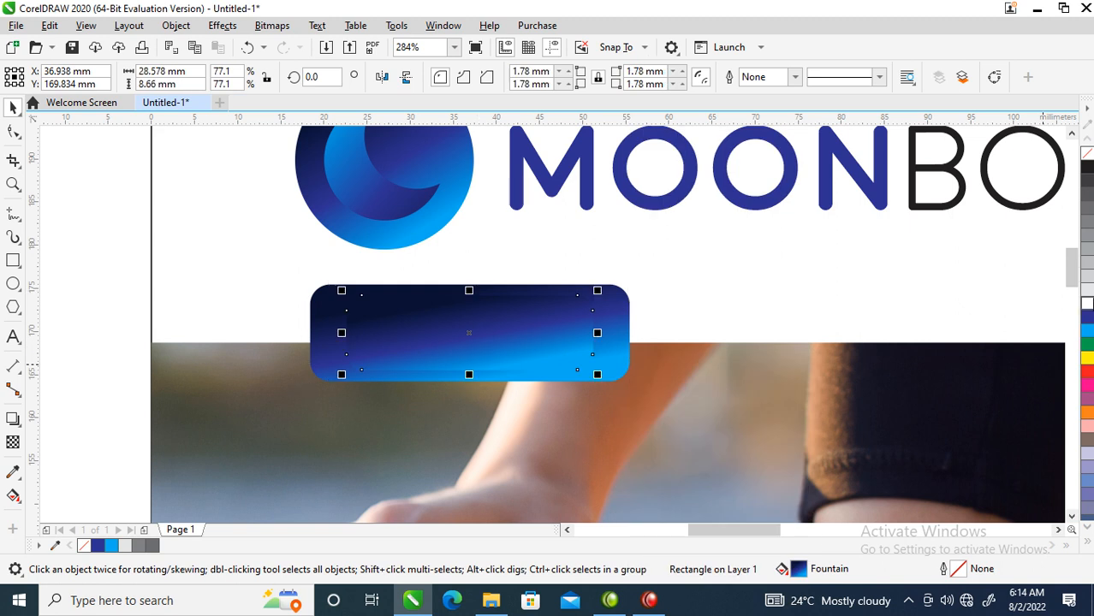
pyautogui.click(1087, 305)
pyautogui.moveTo(604, 341); pyautogui.dragTo(623, 341)
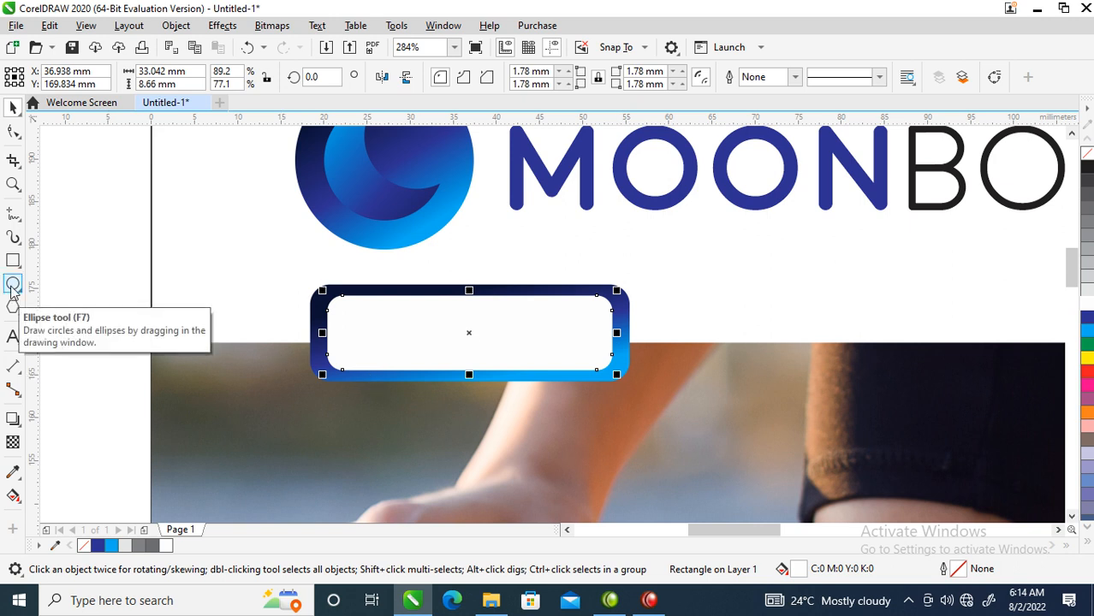
# Apply a vertical linear transparency to the white inner rectangle, fading from its upper edge to fully transparent near its middle.
pyautogui.click(12, 442)
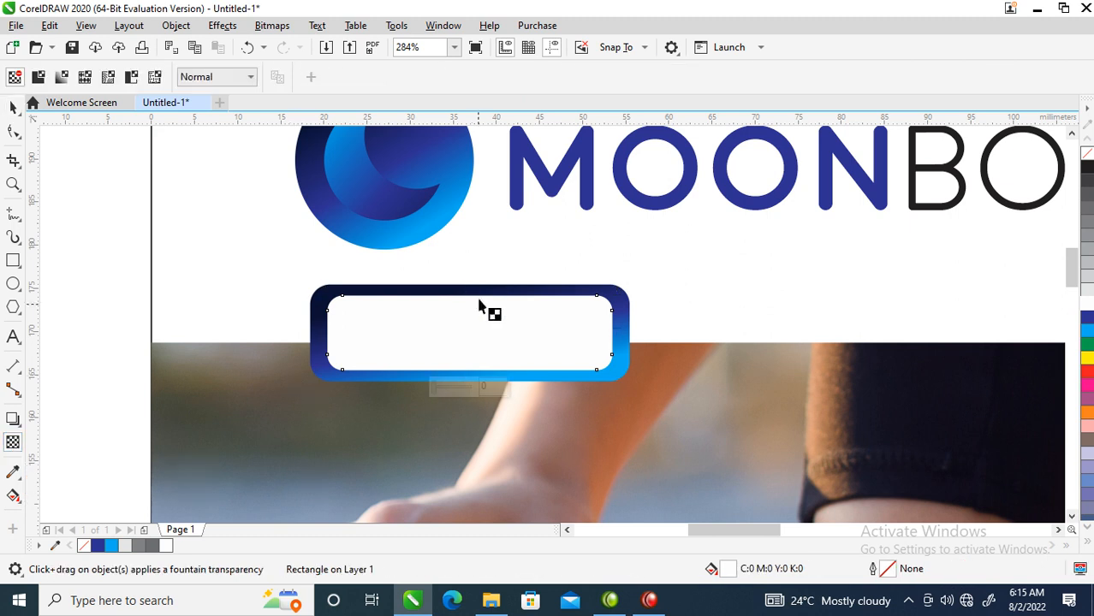
pyautogui.moveTo(480, 259); pyautogui.dragTo(487, 313)
pyautogui.moveTo(484, 342)
pyautogui.mouseDown()
pyautogui.moveTo(481, 351)
pyautogui.moveTo(480, 326)
pyautogui.mouseUp()
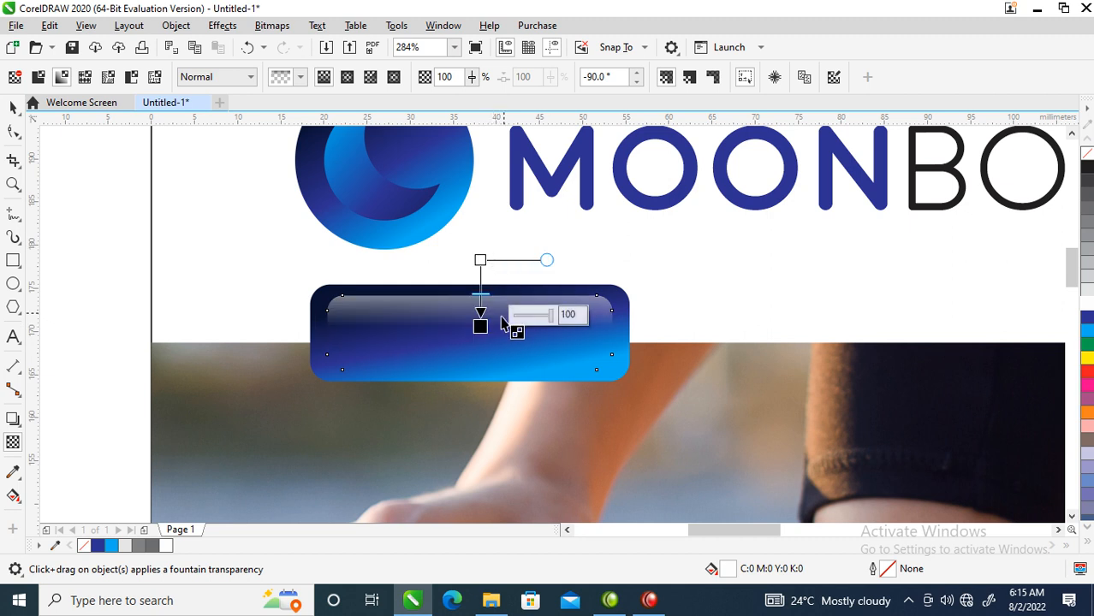
pyautogui.press('space')
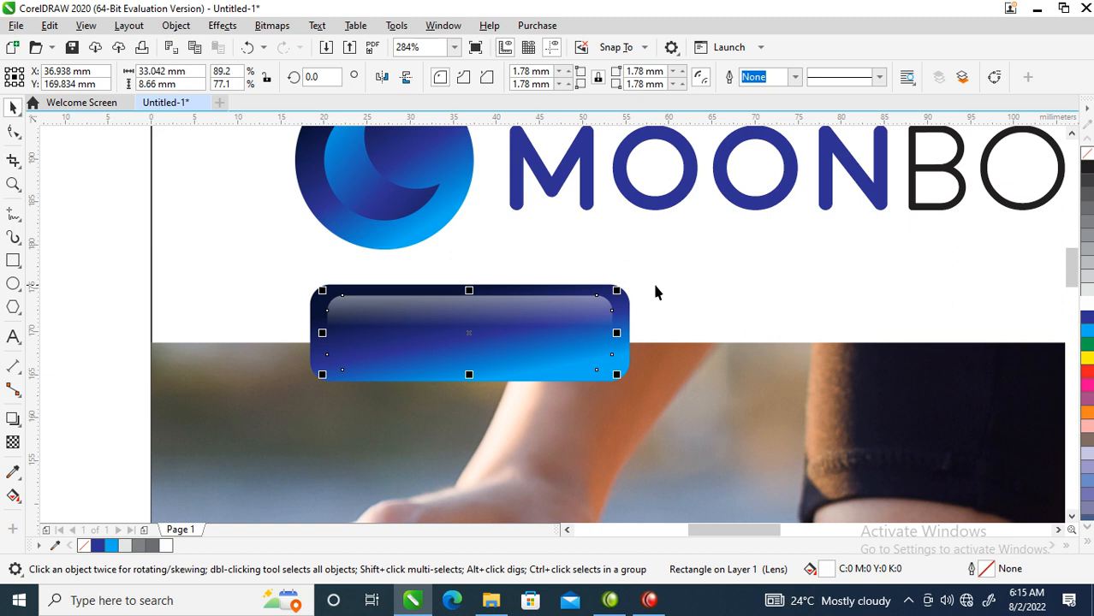
# Group the gradient button with its highlight and add a drop shadow offset slightly below and to its right.
pyautogui.keyDown('shift'); pyautogui.click(621, 317); pyautogui.keyUp('shift')
pyautogui.hotkey('ctrl', 'g')
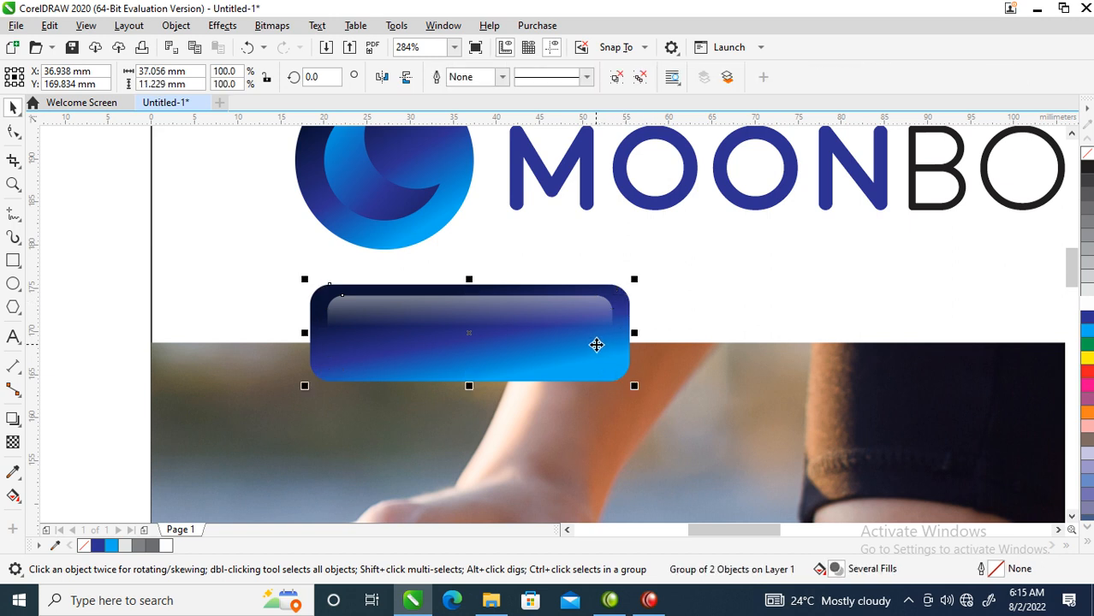
pyautogui.click(13, 419)
pyautogui.moveTo(469, 332); pyautogui.dragTo(503, 392)
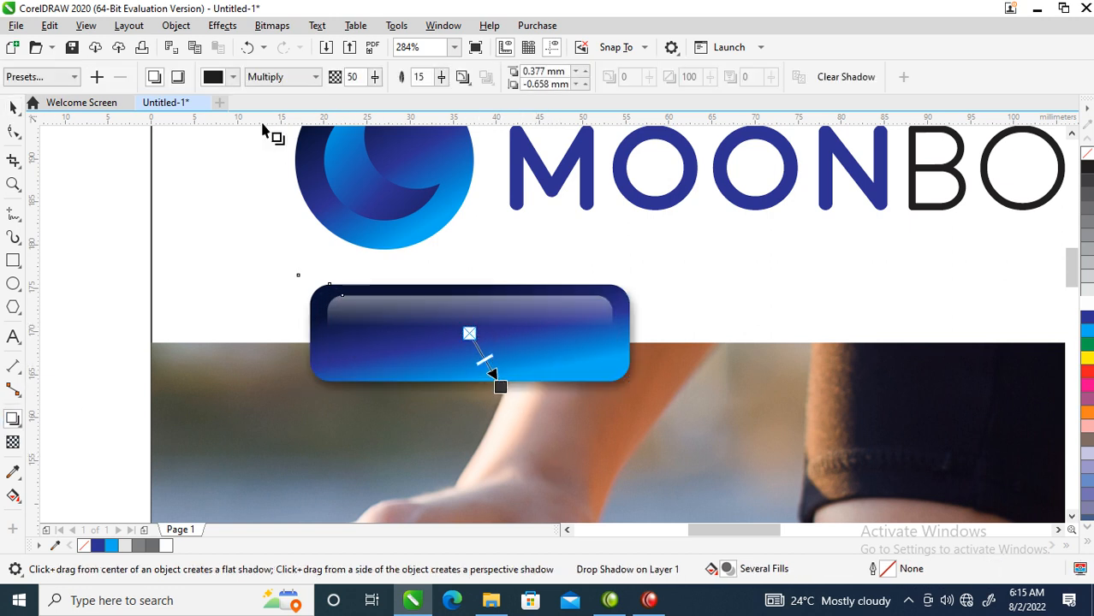
# Break the drop shadow apart from the button group.
pyautogui.click(173, 25)
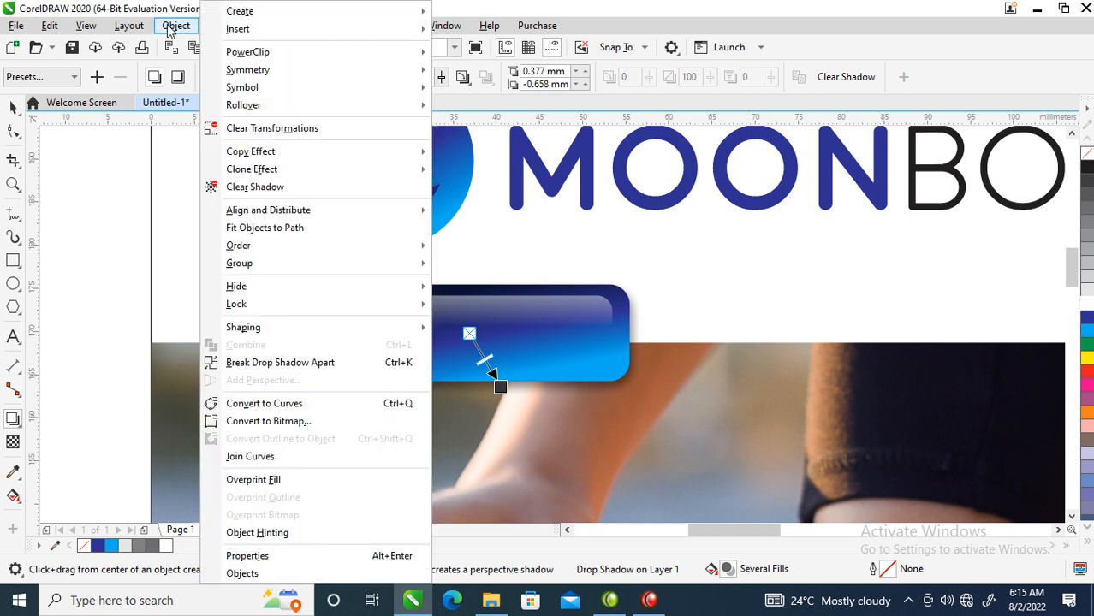
pyautogui.click(277, 362)
pyautogui.press('space')
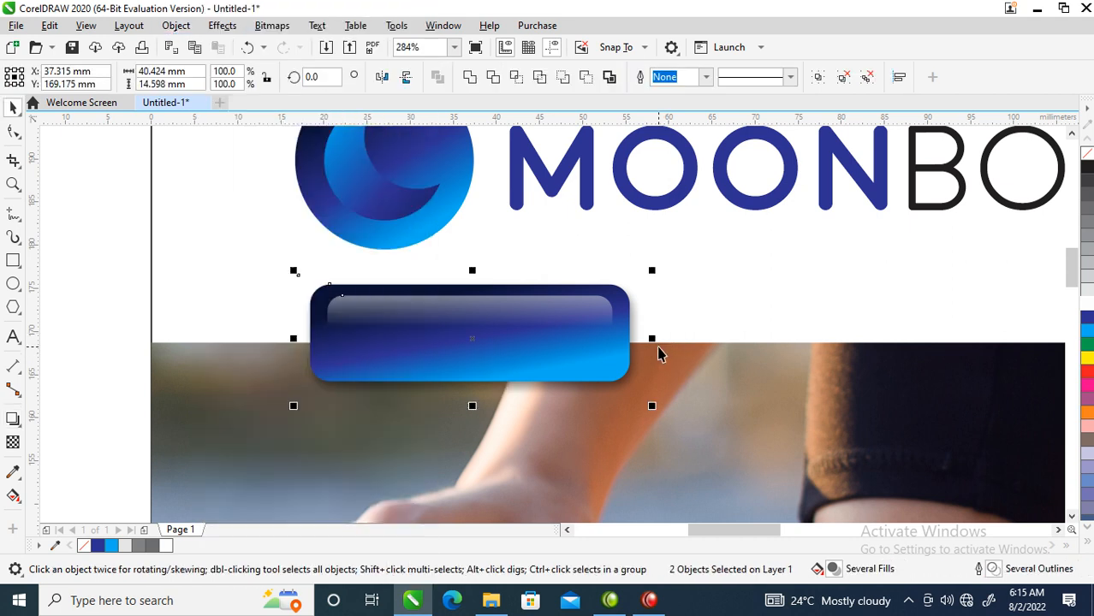
# Move the button and its shadow about 4 mm down over the banner's upper edge.
pyautogui.scroll(-2, 657, 341)
pyautogui.scroll(-4, 658, 341)
pyautogui.press('z')
pyautogui.moveTo(523, 257); pyautogui.dragTo(965, 384)
pyautogui.press('space')
pyautogui.moveTo(272, 356); pyautogui.dragTo(272, 366)
pyautogui.press('z')
pyautogui.moveTo(112, 278); pyautogui.dragTo(420, 420)
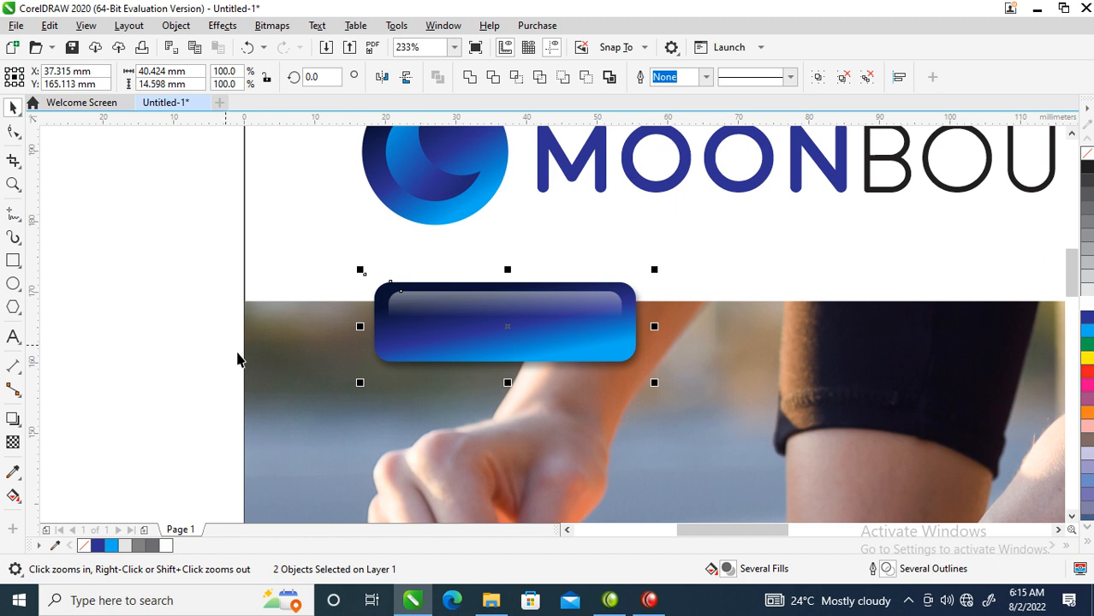
# Add the artistic text "Home" on the gradient button.
pyautogui.press('F8')
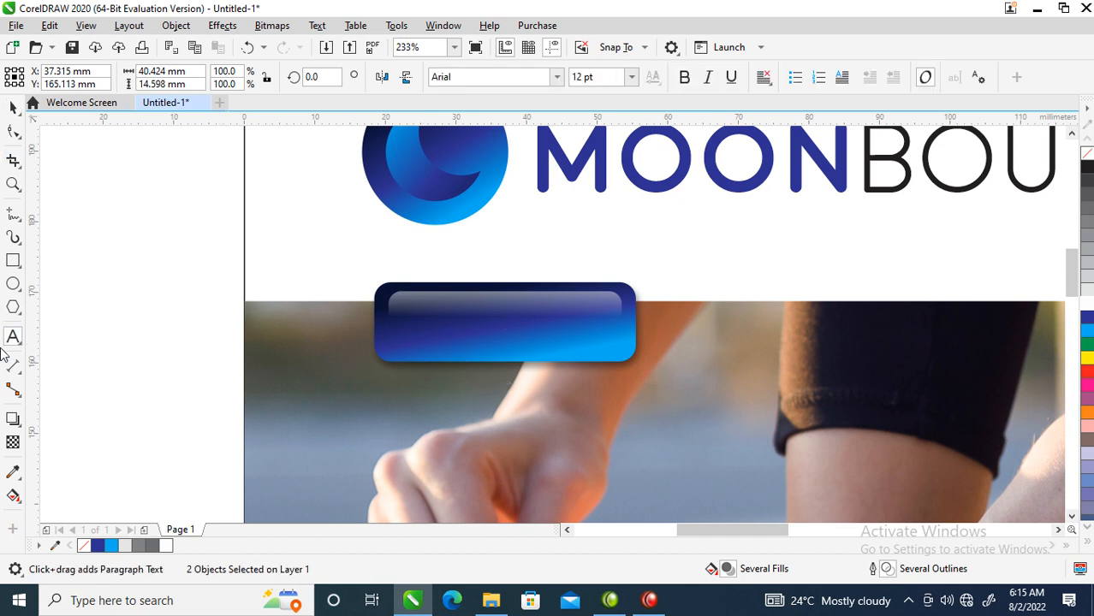
pyautogui.click(419, 318)
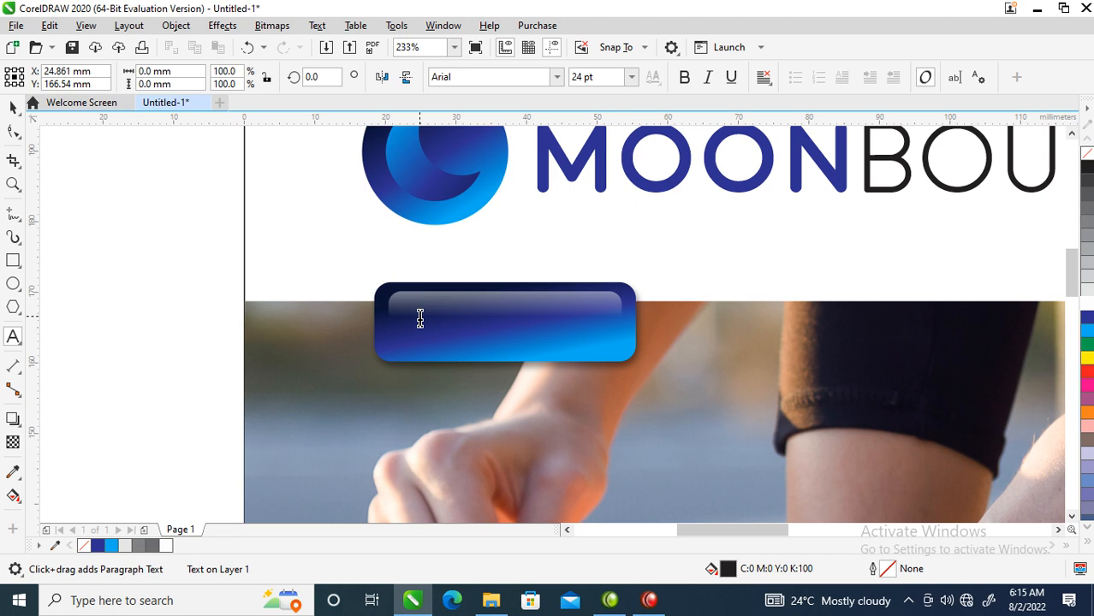
pyautogui.write('Home')
pyautogui.hotkey('ctrl', 'space')
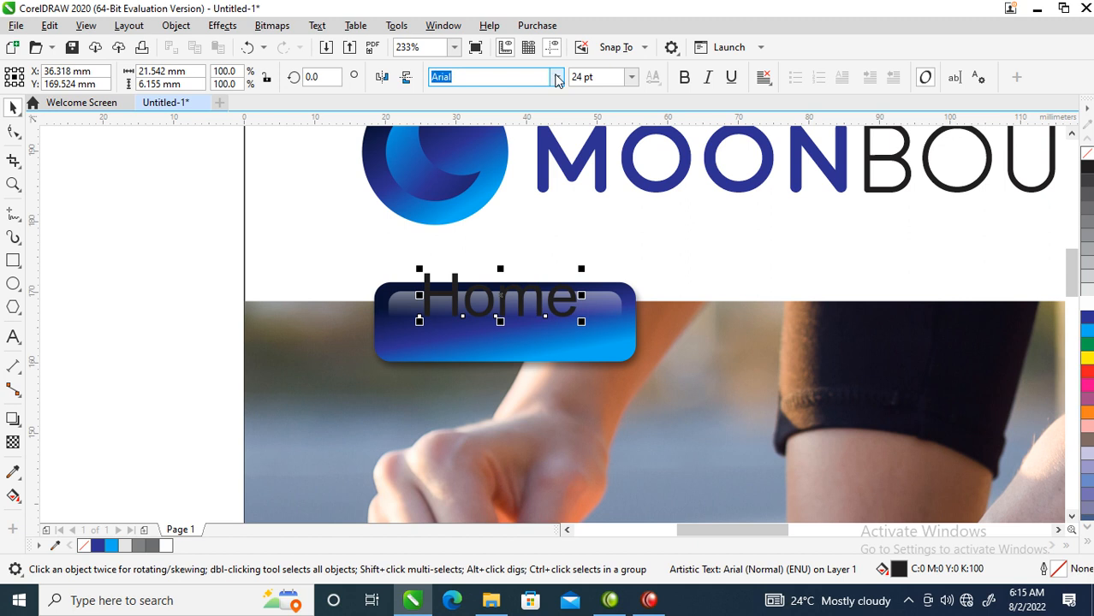
# Set the Home label's font to Moon.
pyautogui.click(556, 79)
pyautogui.click(507, 162)
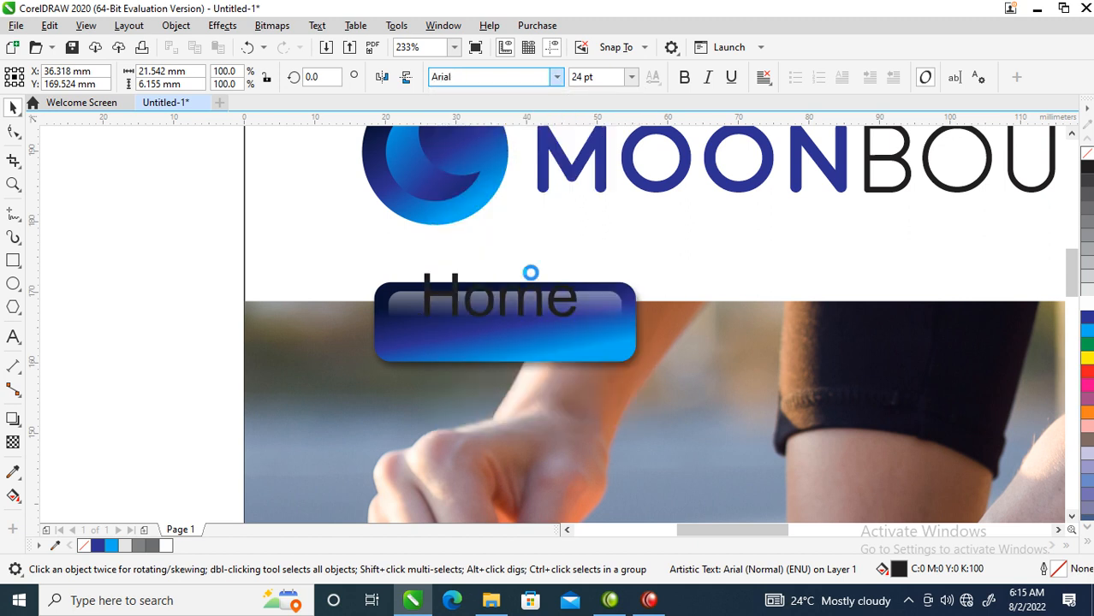
pyautogui.write('Moon')
pyautogui.press('Return')
# Move the Home label onto the button, fill it white, and scale it down to about 19 pt.
pyautogui.moveTo(579, 308); pyautogui.dragTo(580, 339)
pyautogui.click(1086, 303)
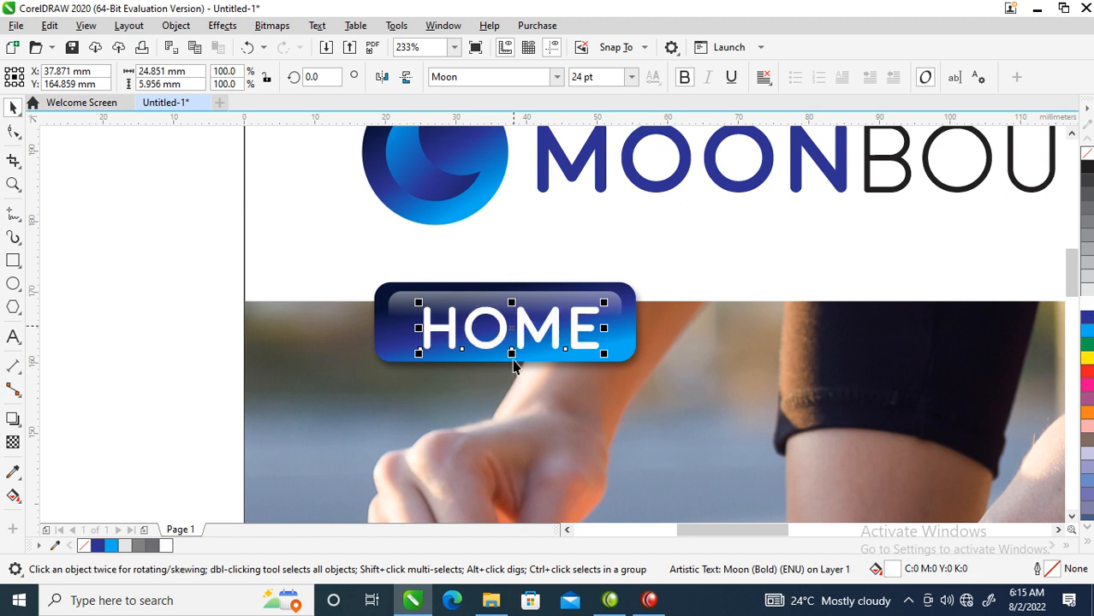
pyautogui.moveTo(607, 299); pyautogui.dragTo(586, 305)
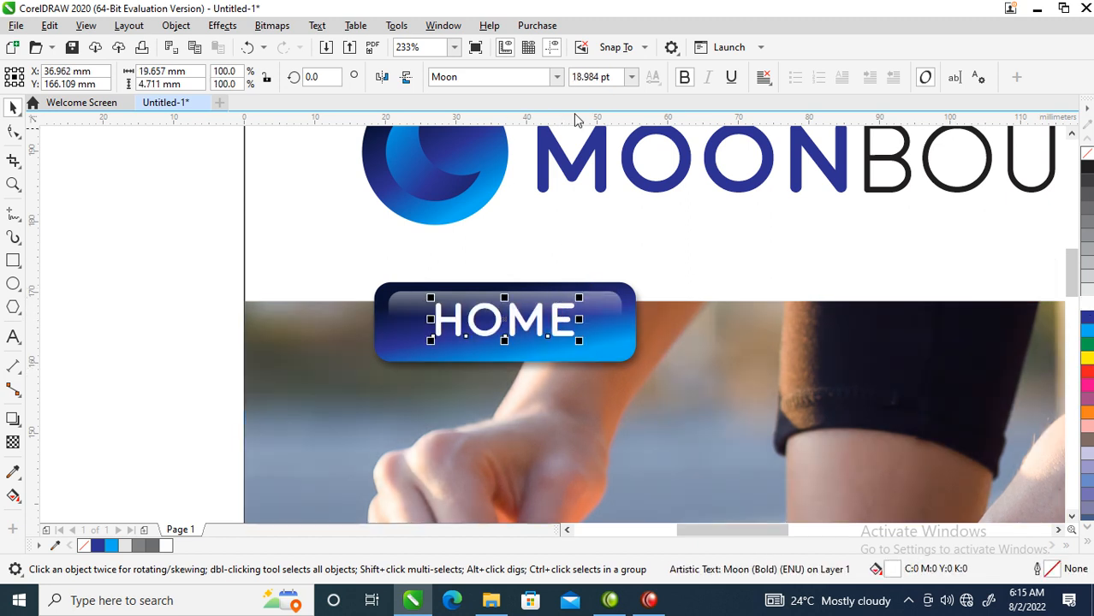
# Set the Home label's font to FuturaTEE without bold.
pyautogui.click(556, 76)
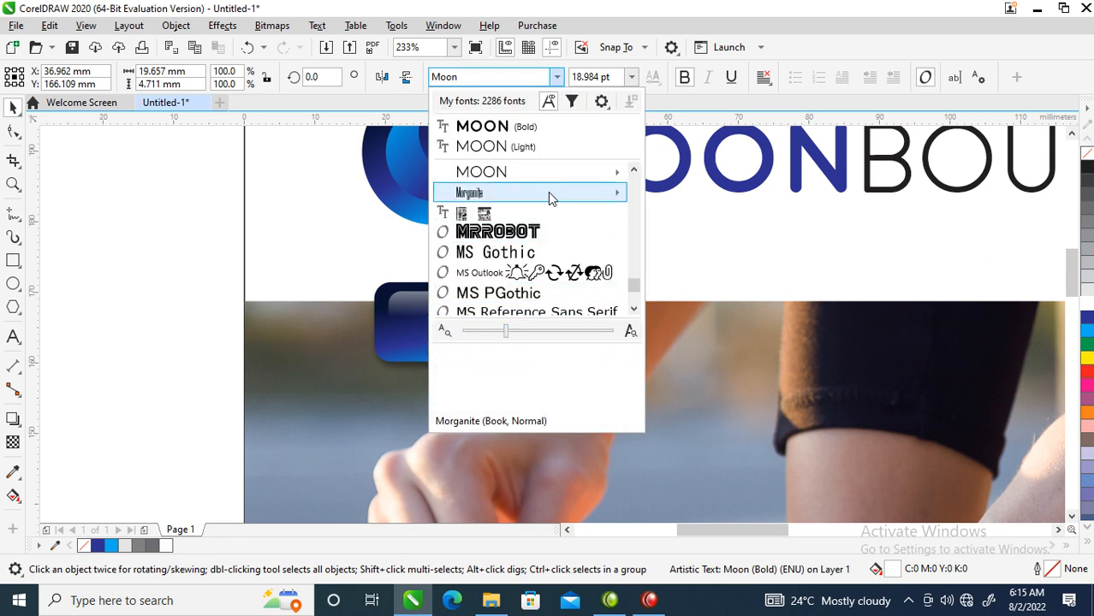
pyautogui.moveTo(551, 197)
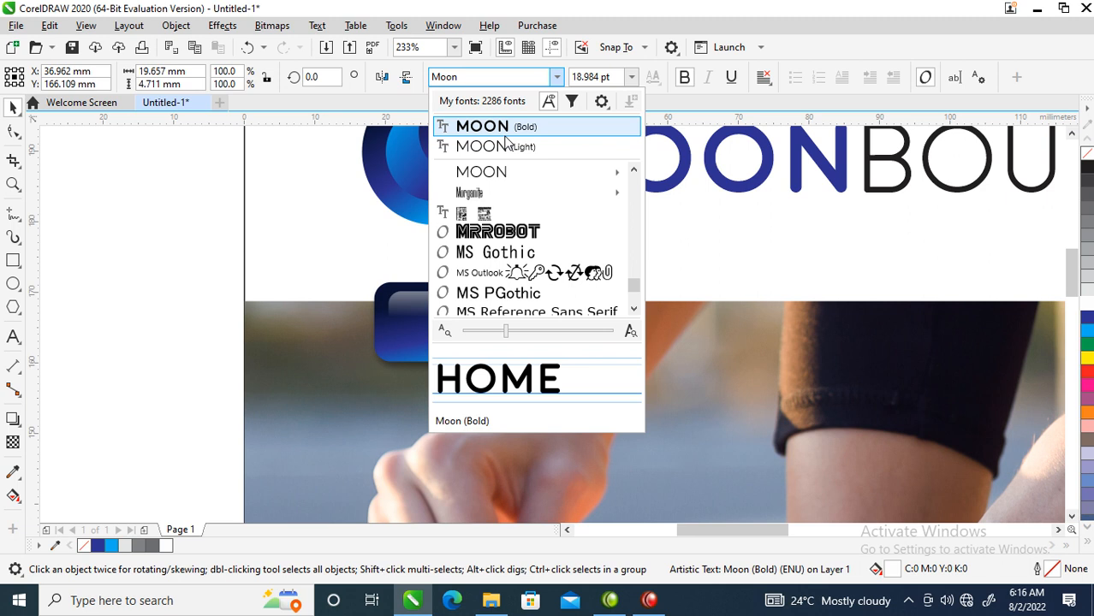
pyautogui.write('fu')
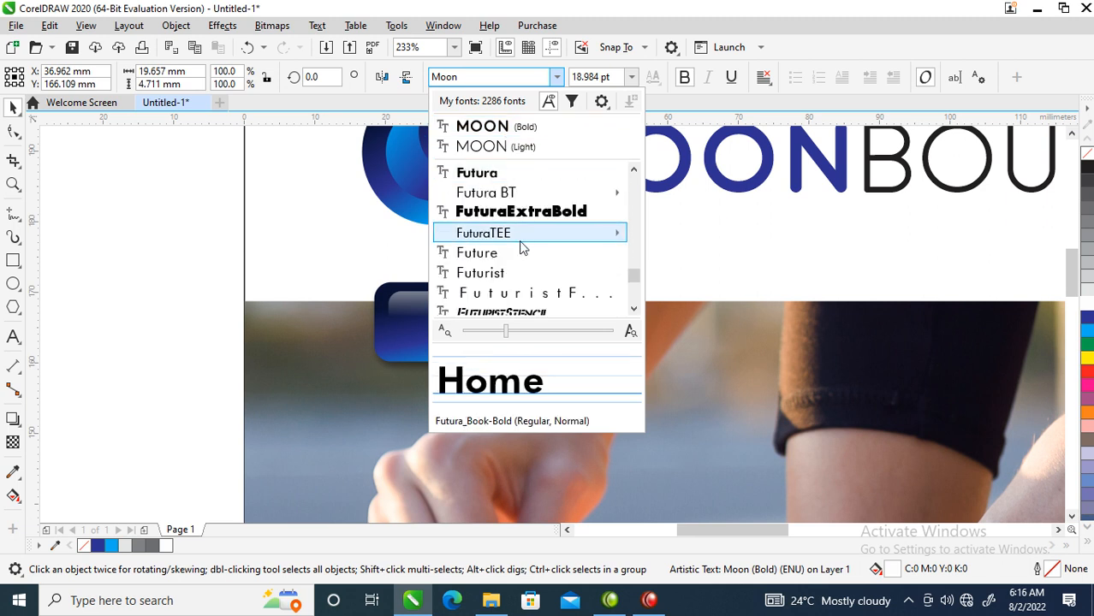
pyautogui.click(507, 233)
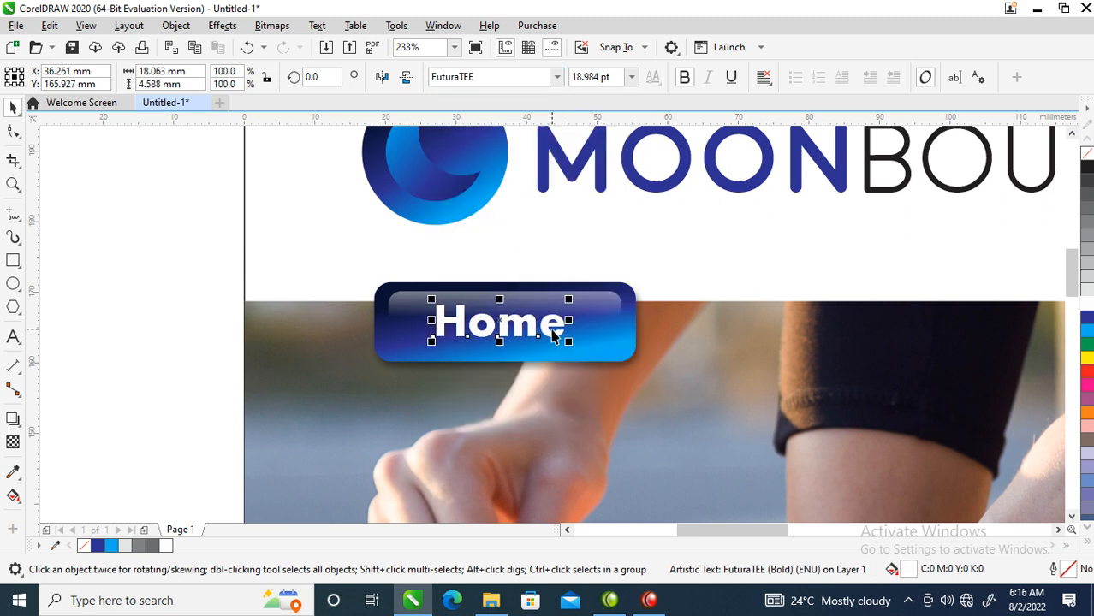
pyautogui.click(689, 76)
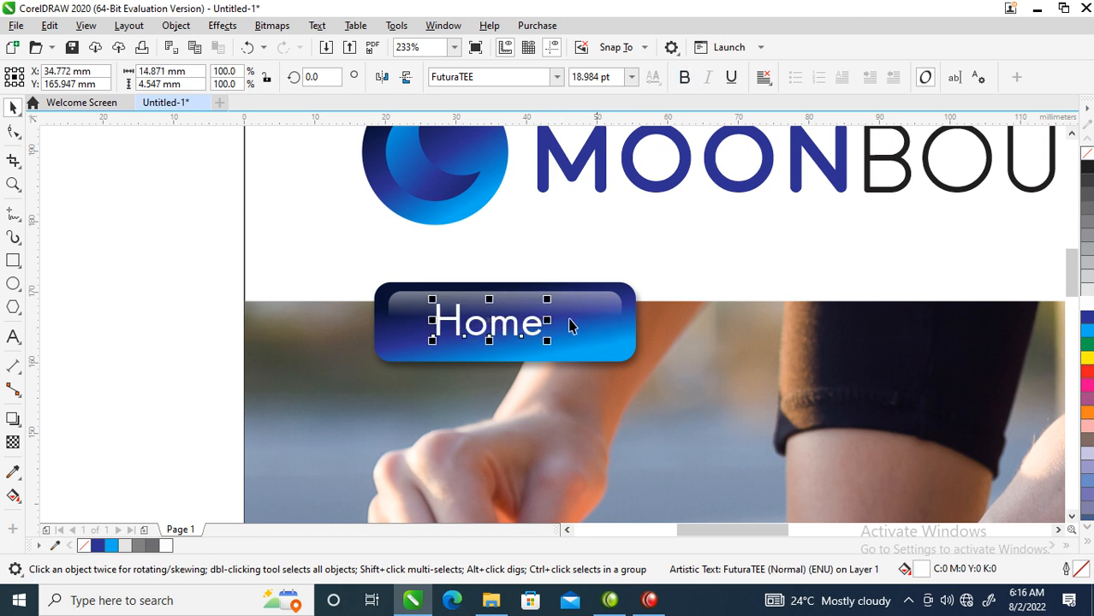
# Narrow the button group from its right side to about 29.7 mm and its shadow to about 32.4 mm.
pyautogui.click(607, 321)
pyautogui.moveTo(640, 322); pyautogui.dragTo(588, 324)
pyautogui.click(629, 327)
pyautogui.click(626, 328)
pyautogui.hotkey('ctrl', 'r')
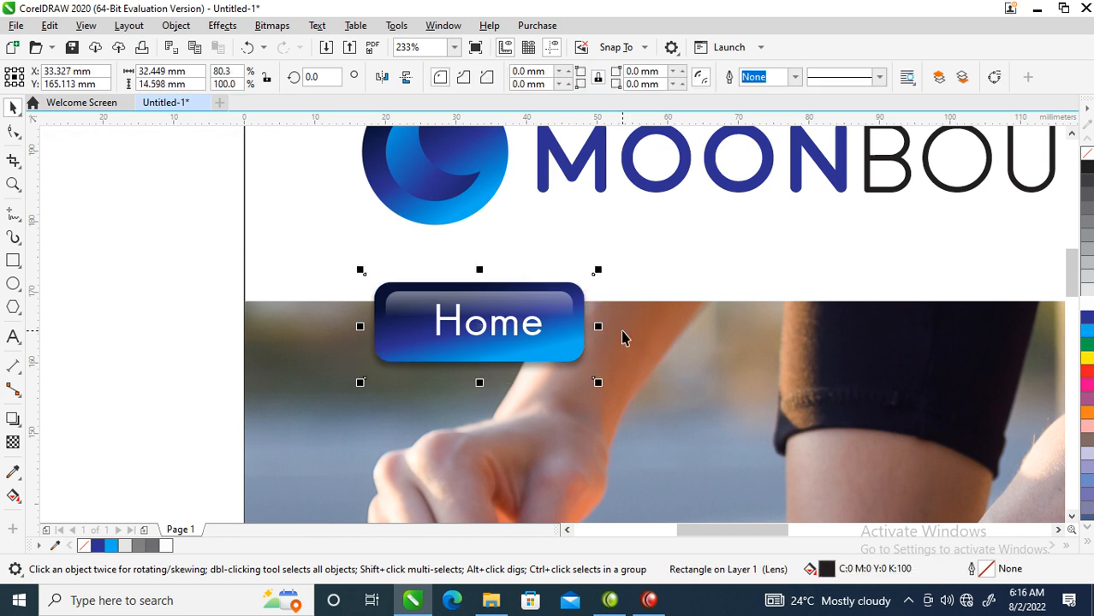
# Center the Home label horizontally and vertically on the button.
pyautogui.click(472, 320)
pyautogui.keyDown('shift'); pyautogui.click(530, 293); pyautogui.keyUp('shift')
pyautogui.press('c')
pyautogui.press('e')
pyautogui.scroll(-2, 421, 280)
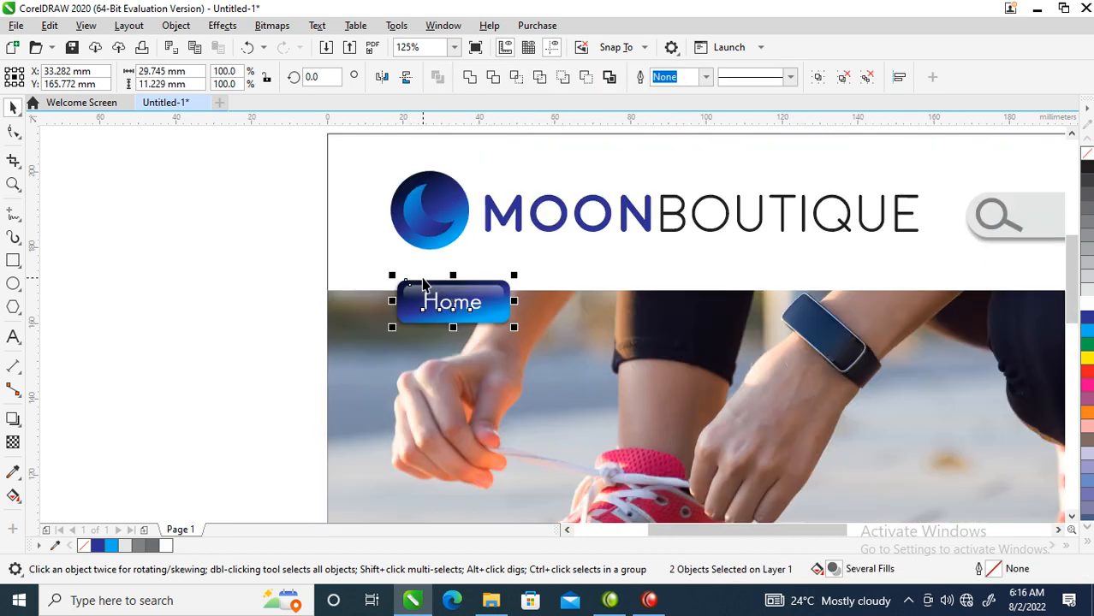
# Copy the complete Home button six times to the right at about 38 mm spacing, forming a row of seven along the banner.
pyautogui.press('F2')
pyautogui.moveTo(313, 169); pyautogui.dragTo(994, 389)
pyautogui.moveTo(114, 305); pyautogui.dragTo(325, 378)
pyautogui.moveTo(252, 339); pyautogui.dragTo(365, 343)
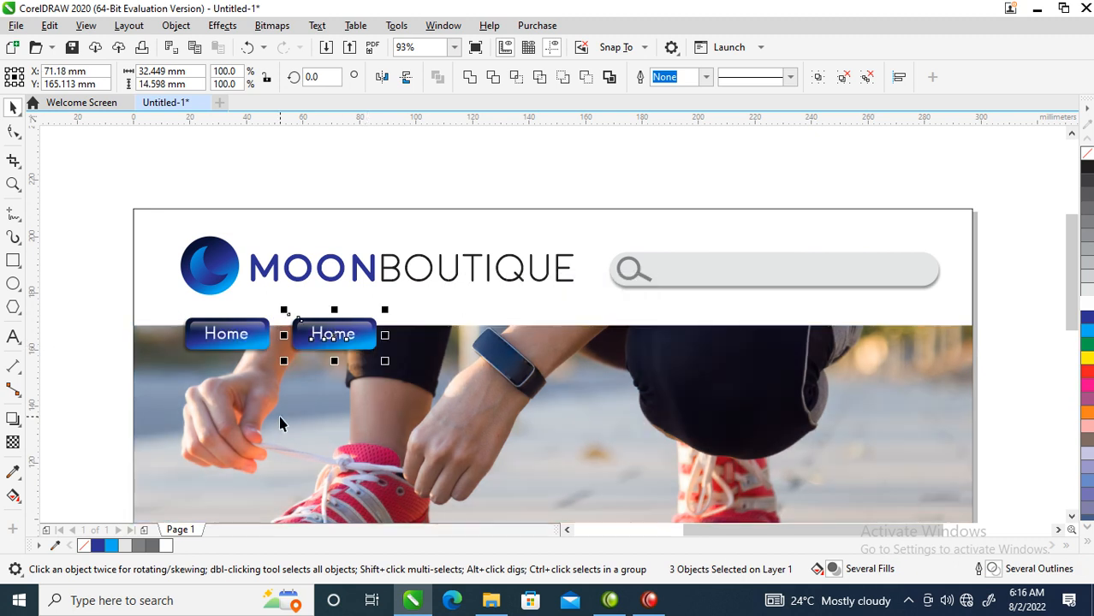
pyautogui.hotkey('ctrl', 'r')
pyautogui.hotkey('ctrl', 'r')
pyautogui.hotkey('ctrl', 'r')
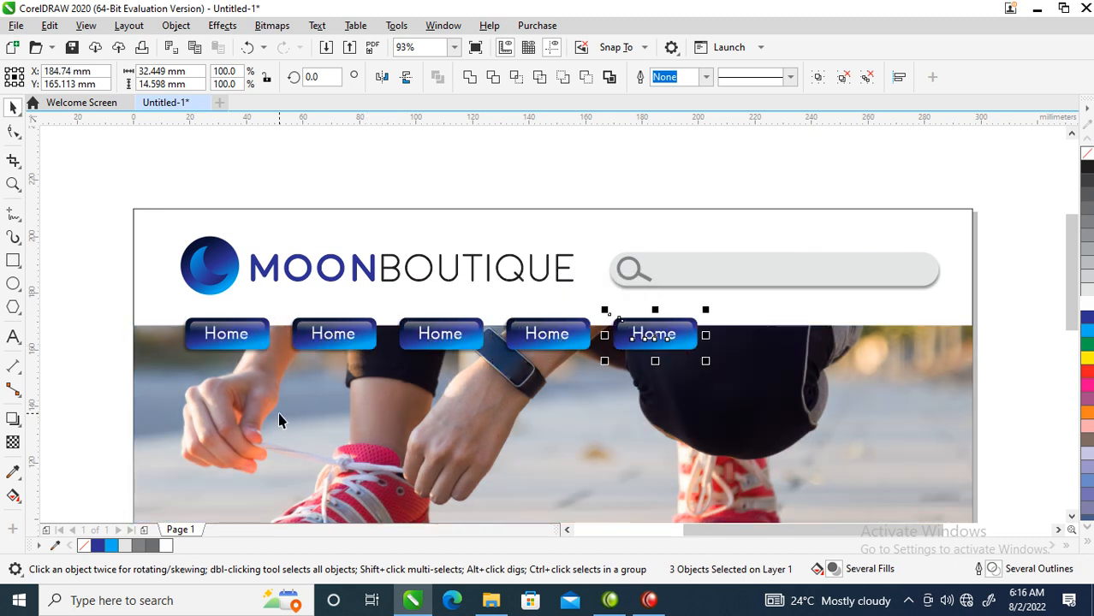
pyautogui.hotkey('ctrl', 'r')
pyautogui.hotkey('ctrl', 'r')
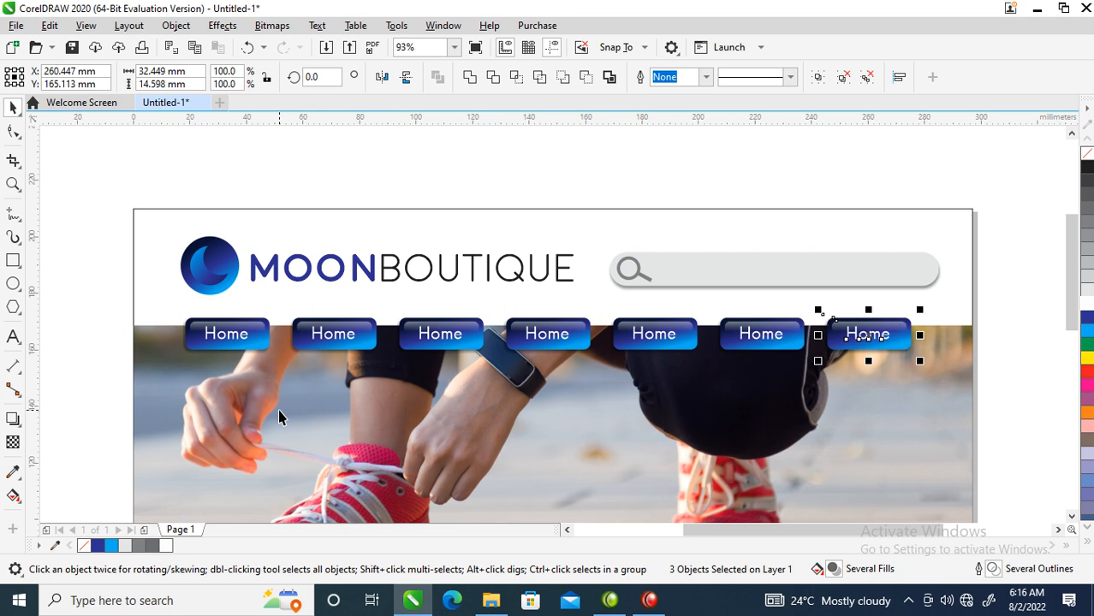
# Change the second button's label to "AboutUs".
pyautogui.doubleClick(350, 338)
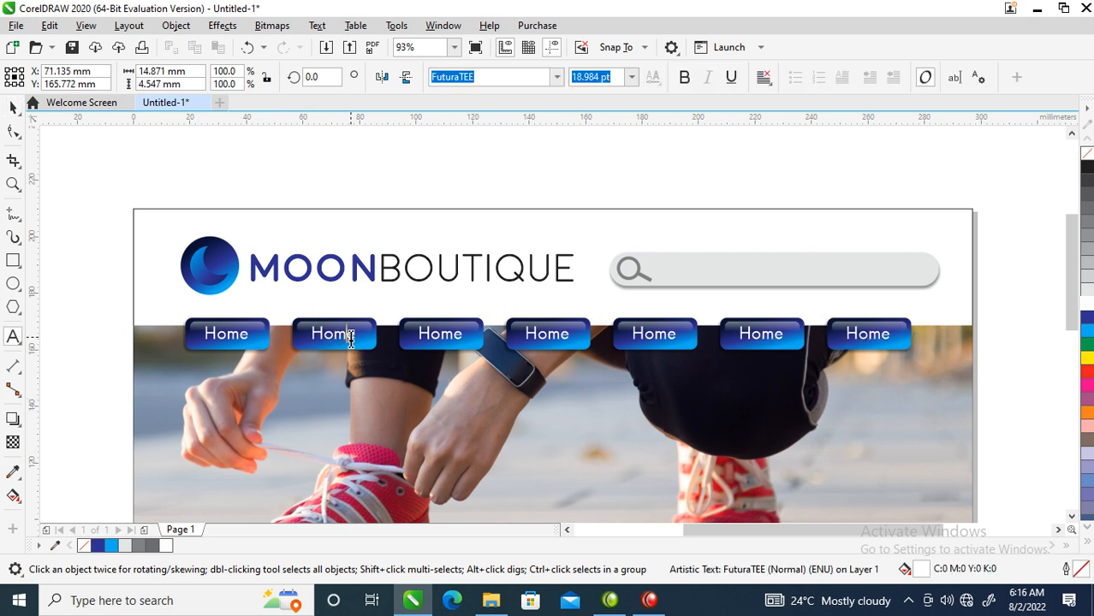
pyautogui.doubleClick(350, 338)
pyautogui.write('AboutUs')
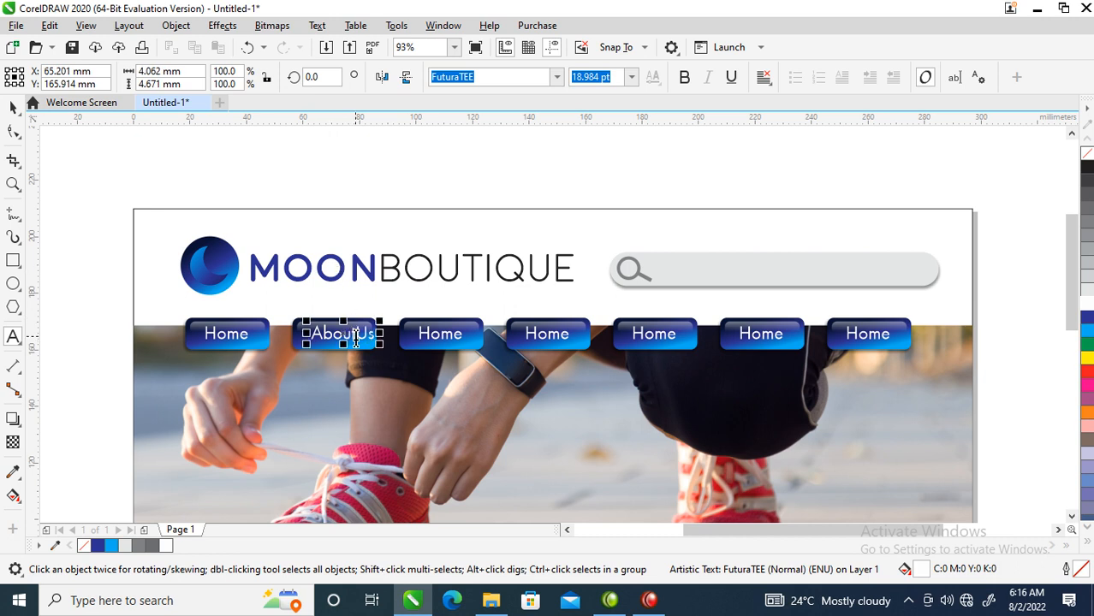
# Make "Us" bold in the second button's label and center the label on its button.
pyautogui.moveTo(355, 338); pyautogui.dragTo(374, 335)
pyautogui.click(686, 79)
pyautogui.hotkey('ctrl', 'space')
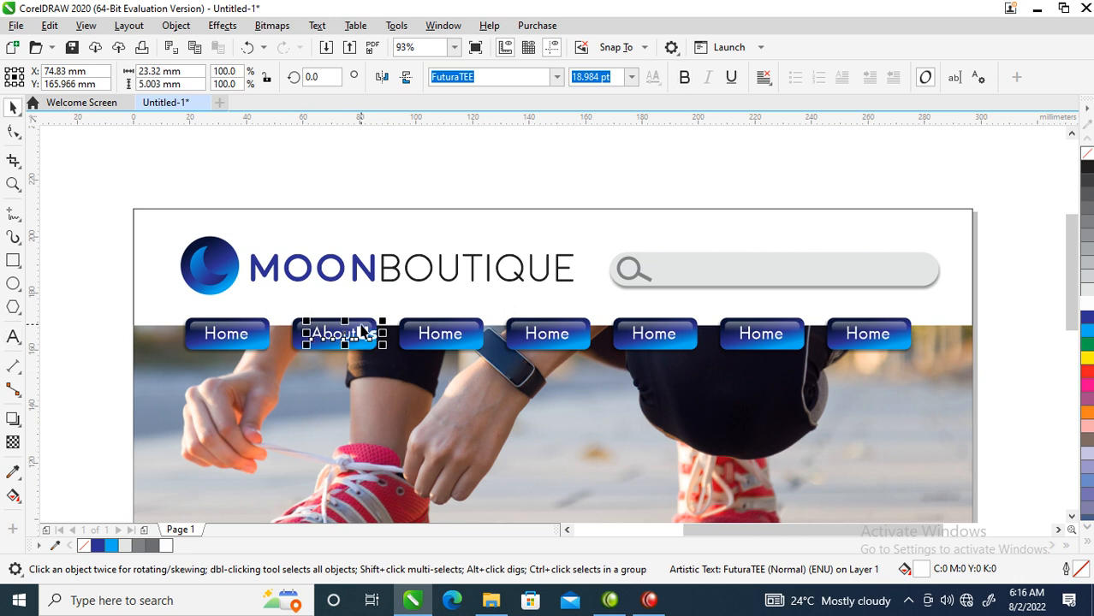
pyautogui.keyDown('shift'); pyautogui.click(361, 325); pyautogui.keyUp('shift')
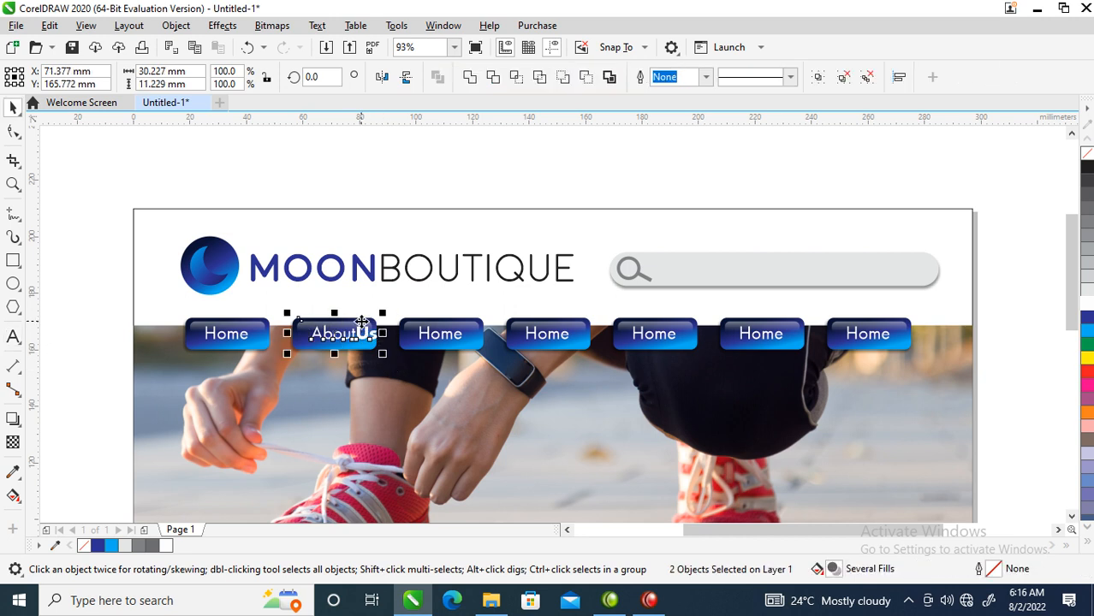
# Change the third button's label to "OurProducts", without a space between the words.
pyautogui.click(451, 335)
pyautogui.doubleClick(451, 335)
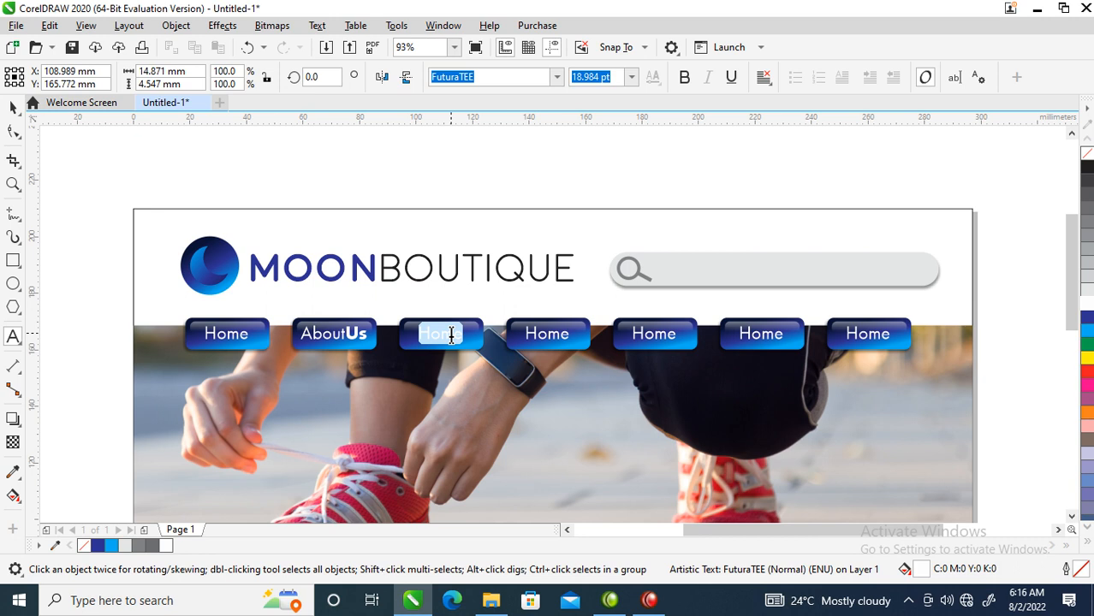
pyautogui.write('Our Produ')
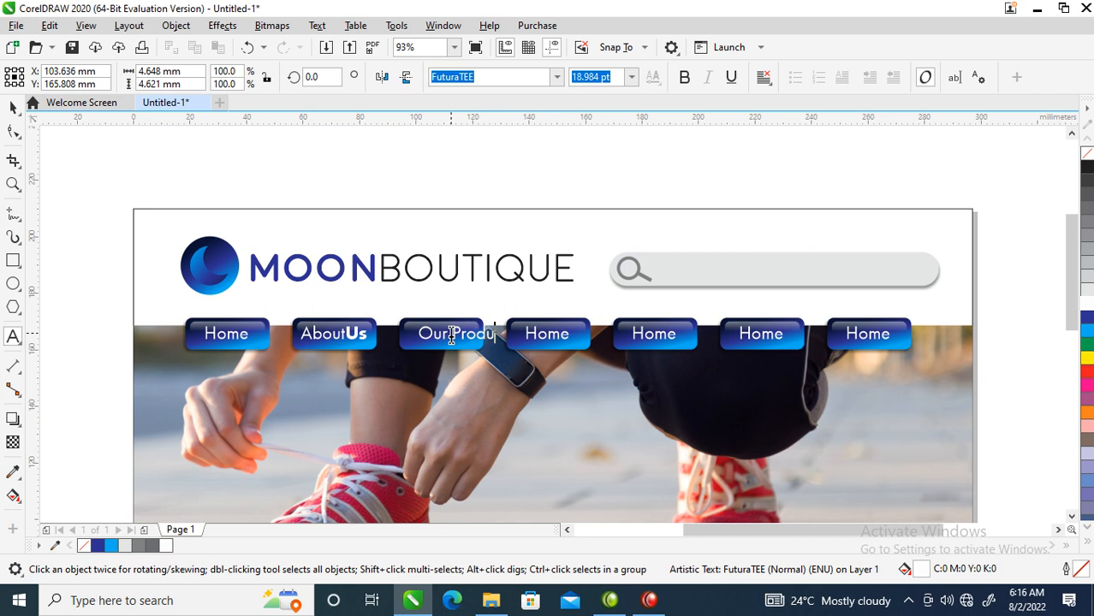
pyautogui.write('cts')
pyautogui.press('Escape')
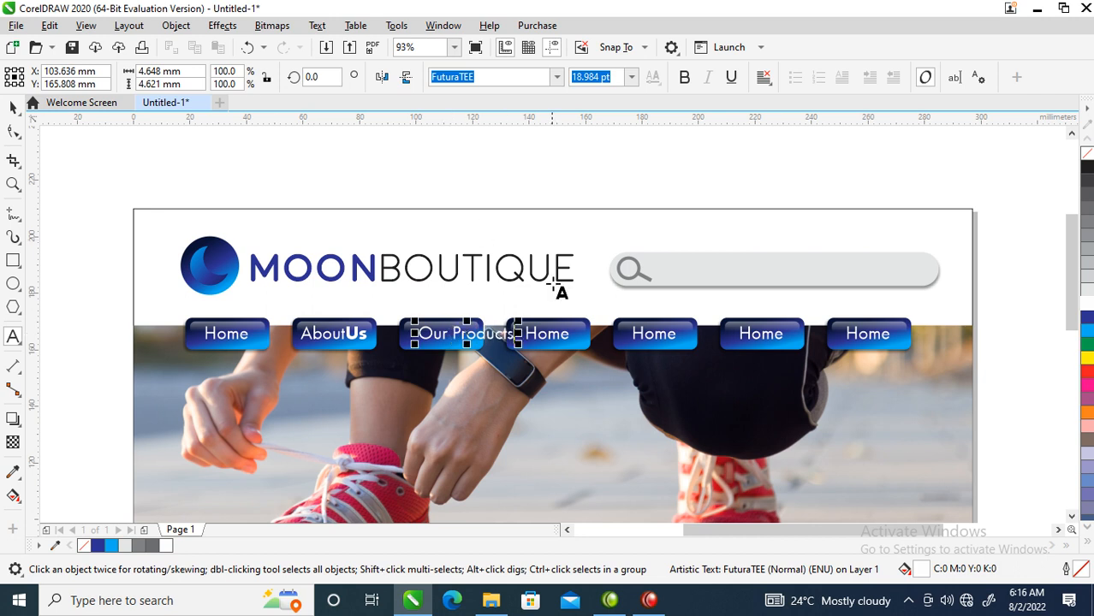
pyautogui.click(457, 334)
pyautogui.press('BackSpace')
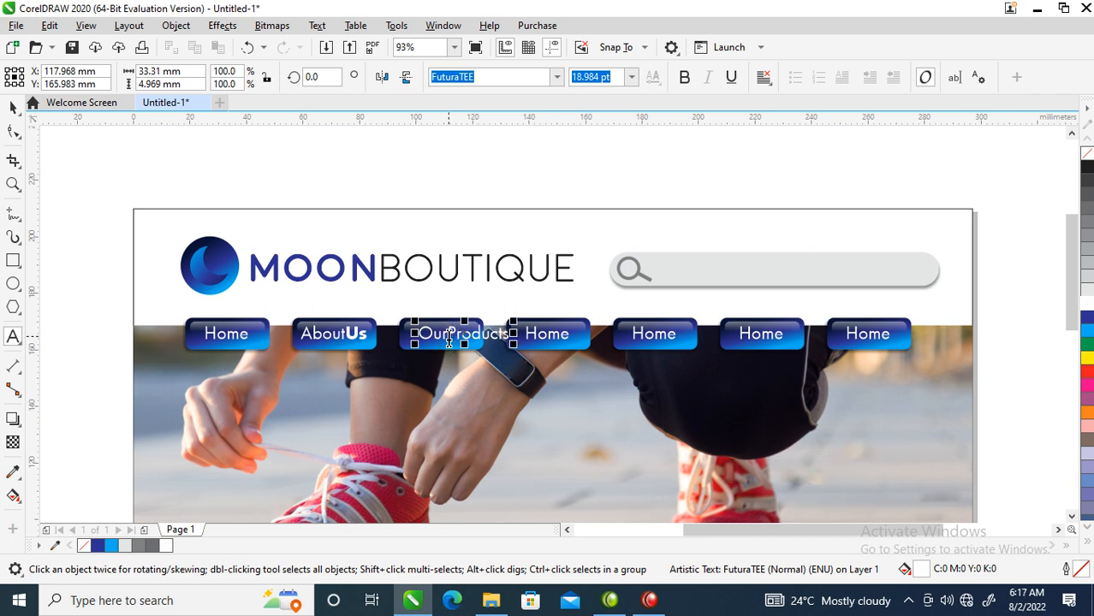
# Make "Products" bold in the third button's label and shift the label slightly left on its button.
pyautogui.moveTo(447, 333); pyautogui.dragTo(566, 341)
pyautogui.click(684, 77)
pyautogui.hotkey('ctrl', 'space')
pyautogui.moveTo(498, 337); pyautogui.dragTo(487, 336)
# Delete the fourth button and widen the third button to the right to fit its "OurProducts" label.
pyautogui.moveTo(490, 291); pyautogui.dragTo(618, 368)
pyautogui.press('Delete')
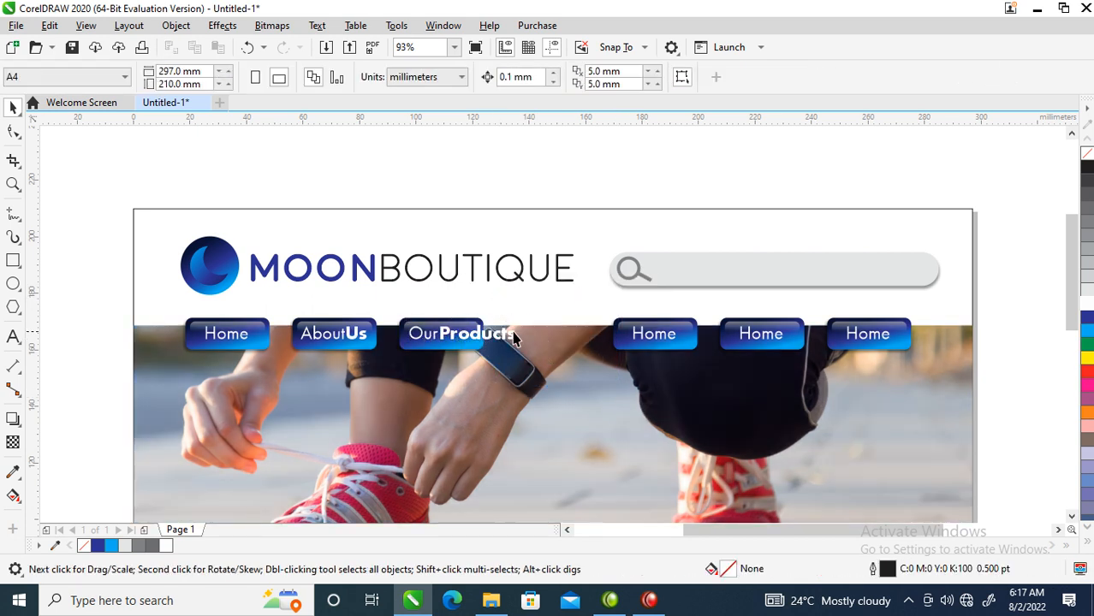
pyautogui.click(458, 325)
pyautogui.press('space')
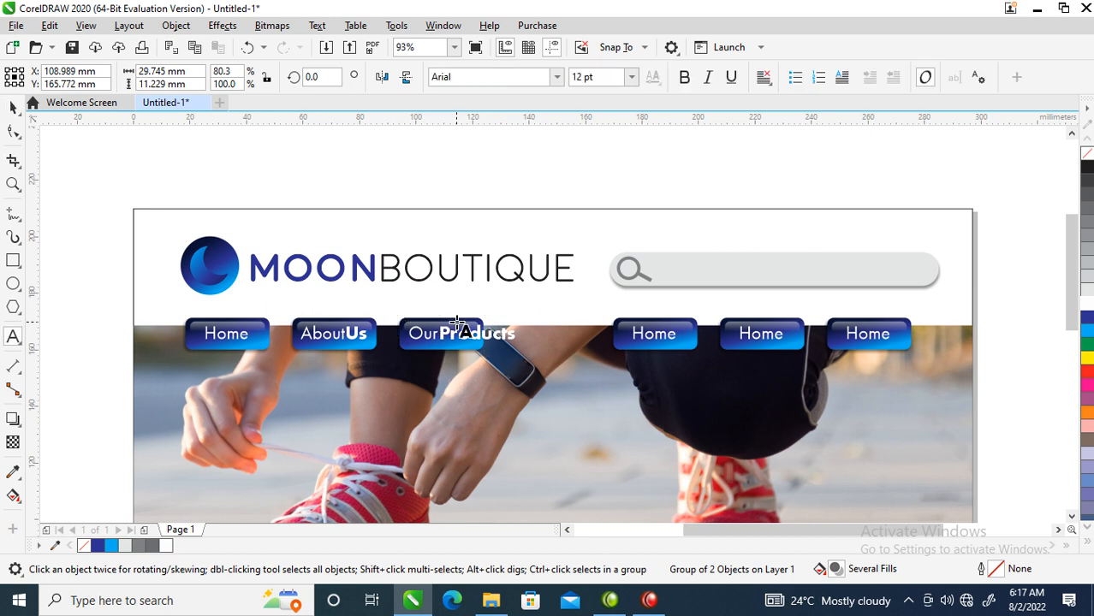
pyautogui.press('space')
pyautogui.keyDown('shift'); pyautogui.click(503, 343); pyautogui.keyUp('shift')
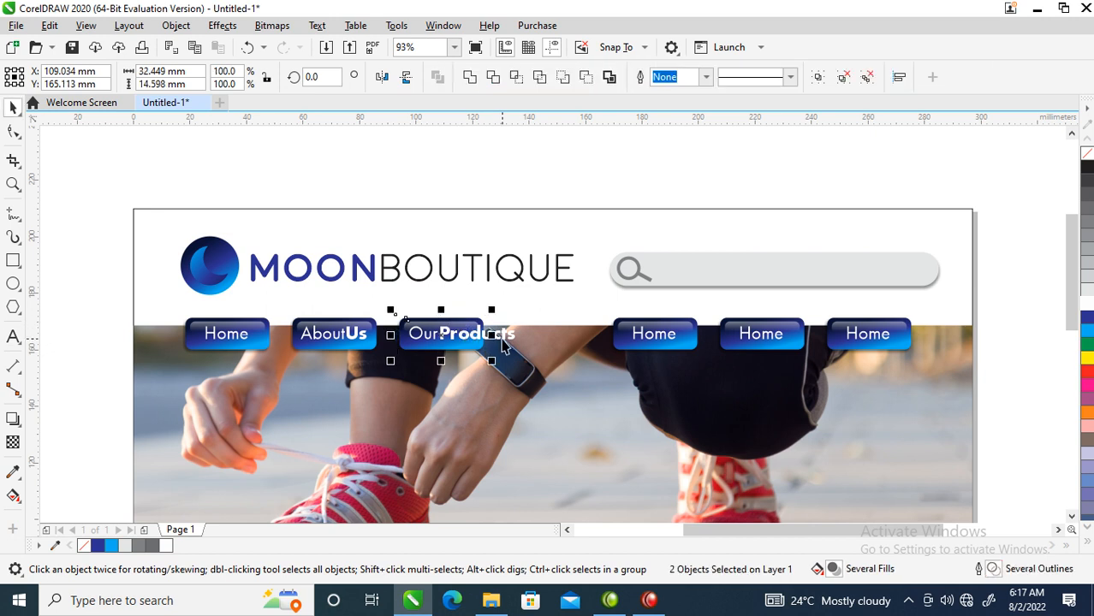
pyautogui.moveTo(500, 336); pyautogui.dragTo(548, 336)
# Change the label of the button after OurProducts to "Blog" and center it on its button.
pyautogui.doubleClick(672, 335)
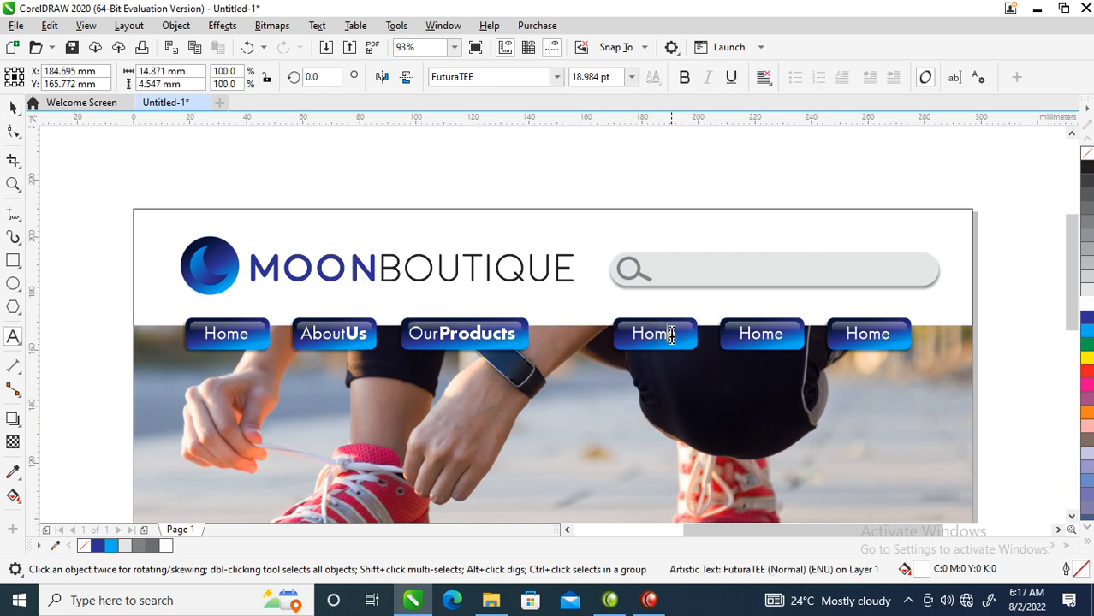
pyautogui.doubleClick(672, 335)
pyautogui.write('Blog')
pyautogui.hotkey('ctrl', 'space')
pyautogui.keyDown('shift'); pyautogui.click(689, 334); pyautogui.keyUp('shift')
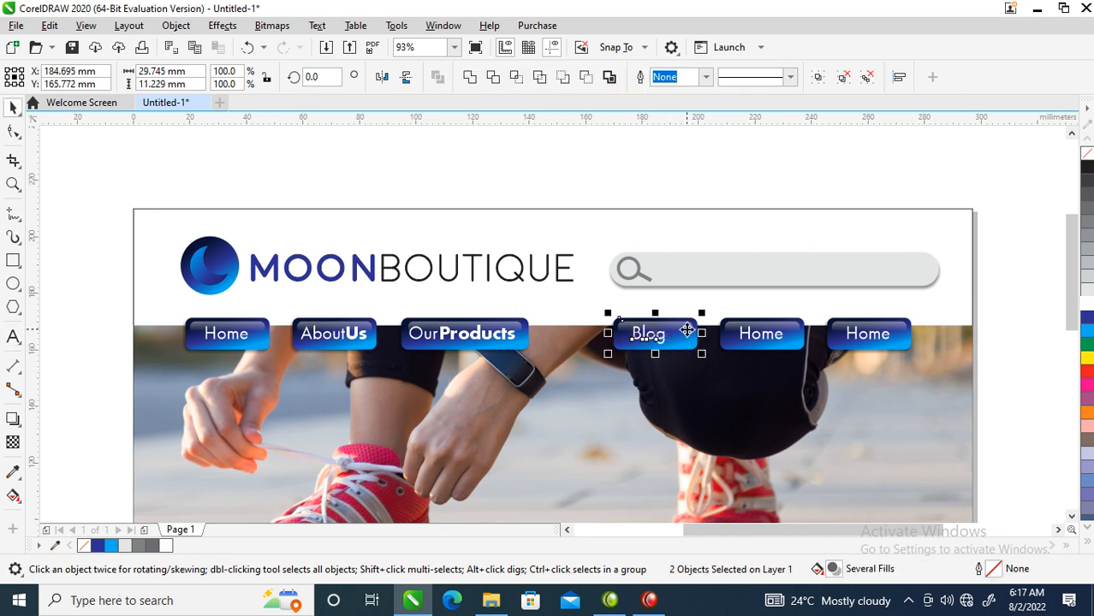
pyautogui.doubleClick(779, 338)
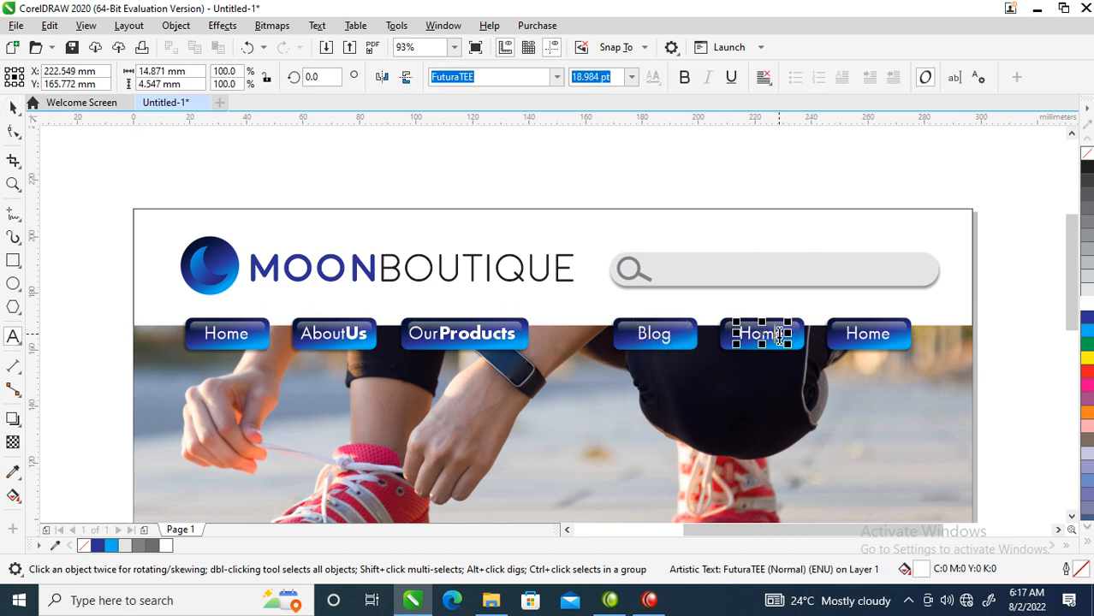
pyautogui.doubleClick(778, 338)
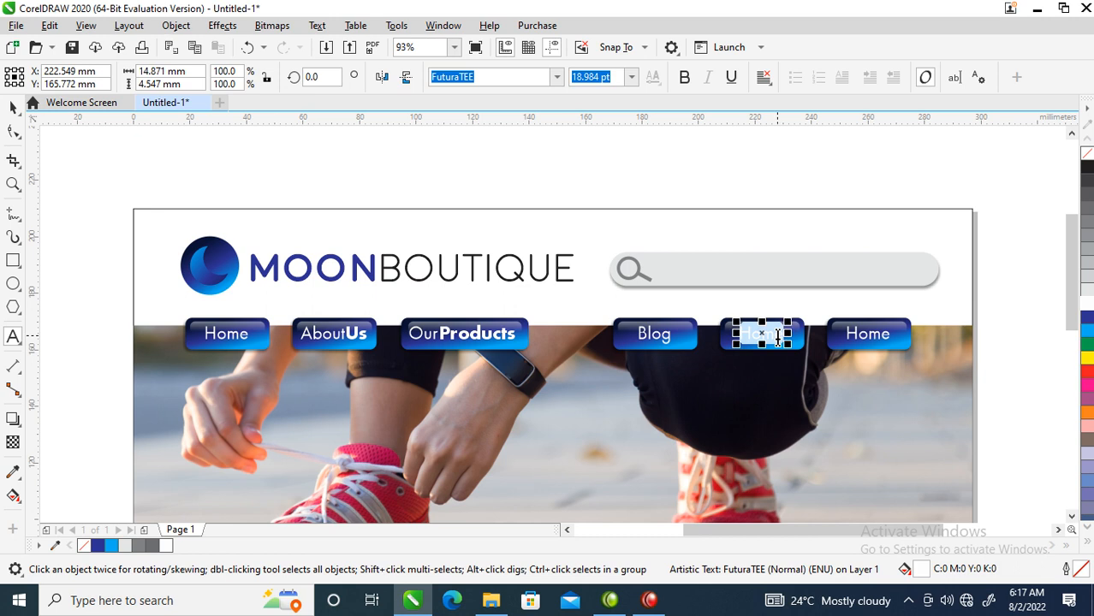
# Replace the "Blog" label with "OurHistory", without a space between the words.
pyautogui.click(644, 335)
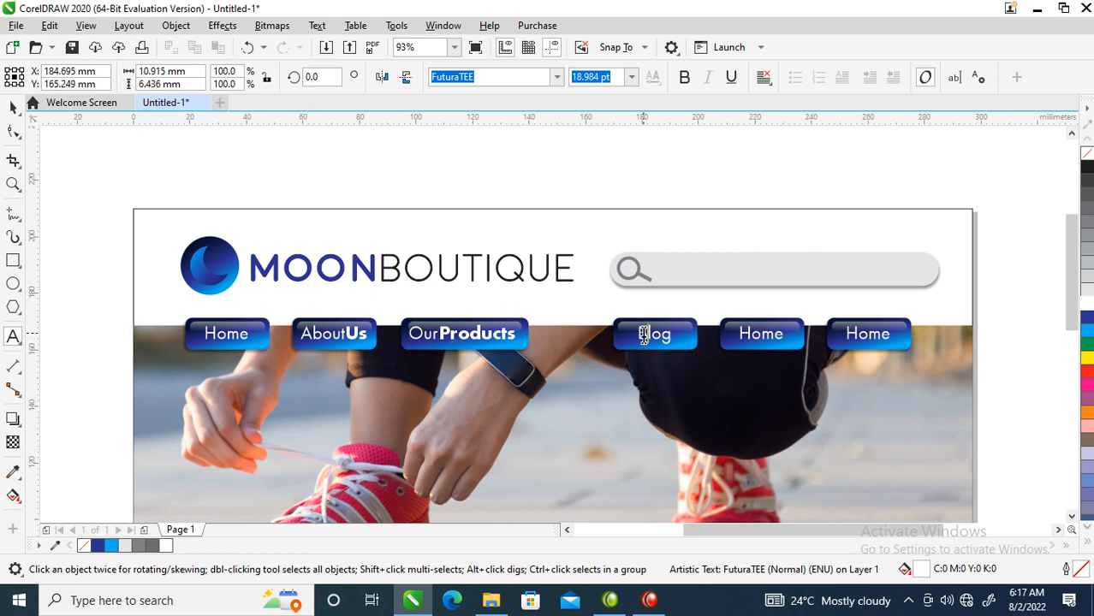
pyautogui.doubleClick(644, 336)
pyautogui.write('O')
pyautogui.write('urHistory')
# Make "History" bold in the fourth button's label and center the label on its button.
pyautogui.moveTo(664, 333); pyautogui.dragTo(742, 321)
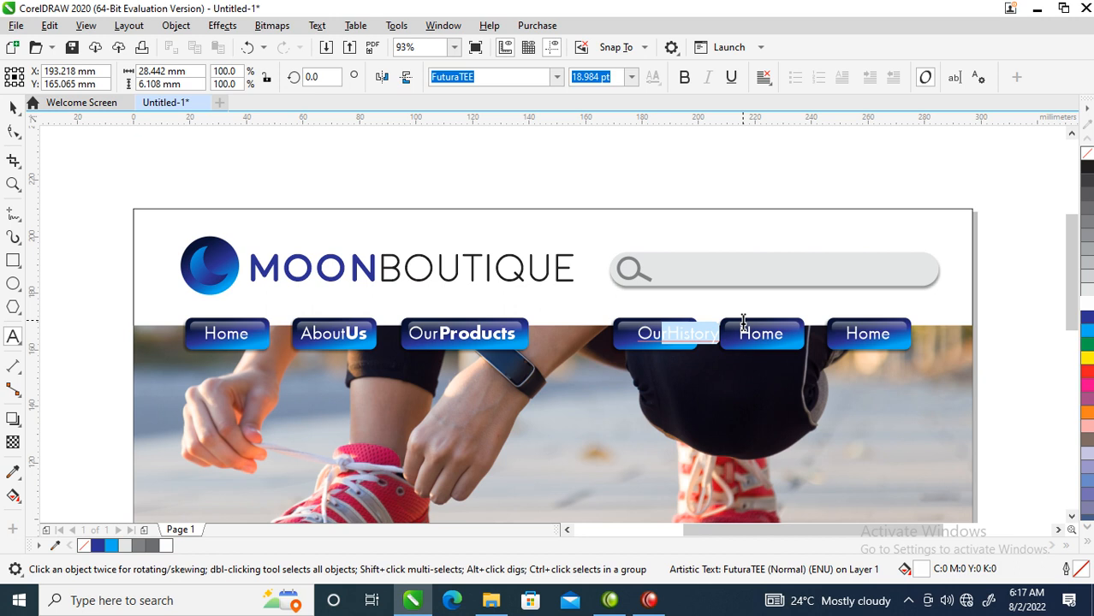
pyautogui.click(684, 77)
pyautogui.click(664, 333)
pyautogui.moveTo(662, 327); pyautogui.dragTo(670, 327)
pyautogui.click(688, 76)
pyautogui.hotkey('ctrl', 'space')
pyautogui.keyDown('shift'); pyautogui.click(664, 322); pyautogui.keyUp('shift')
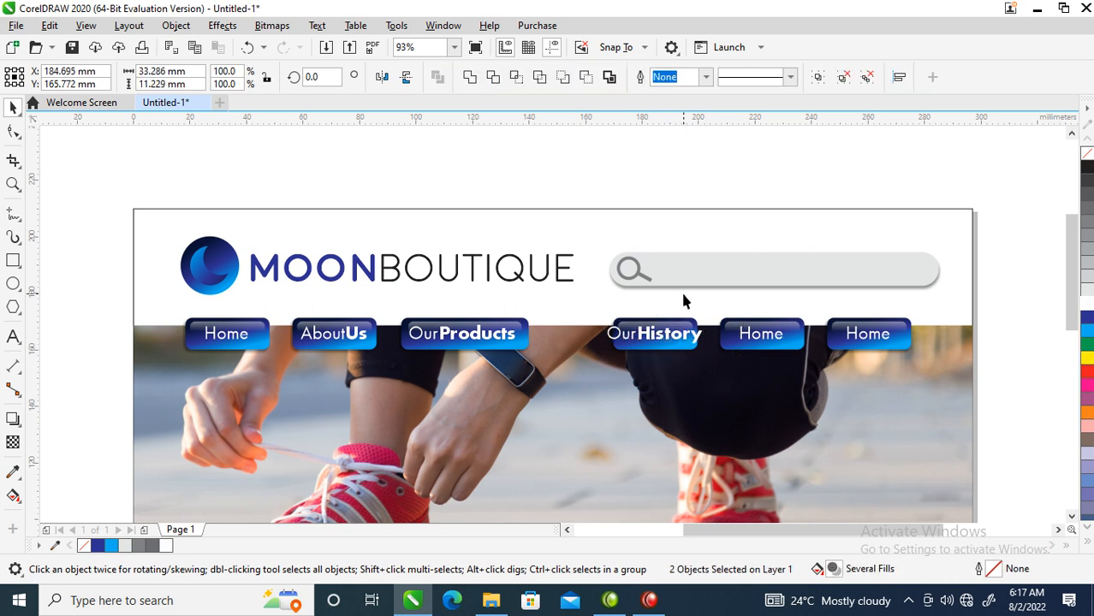
# Widen the fourth button equally on both sides to fit its "OurHistory" label.
pyautogui.hotkey('ctrl', 'g')
pyautogui.hotkey('ctrl', 'u')
pyautogui.moveTo(702, 332); pyautogui.dragTo(723, 338)
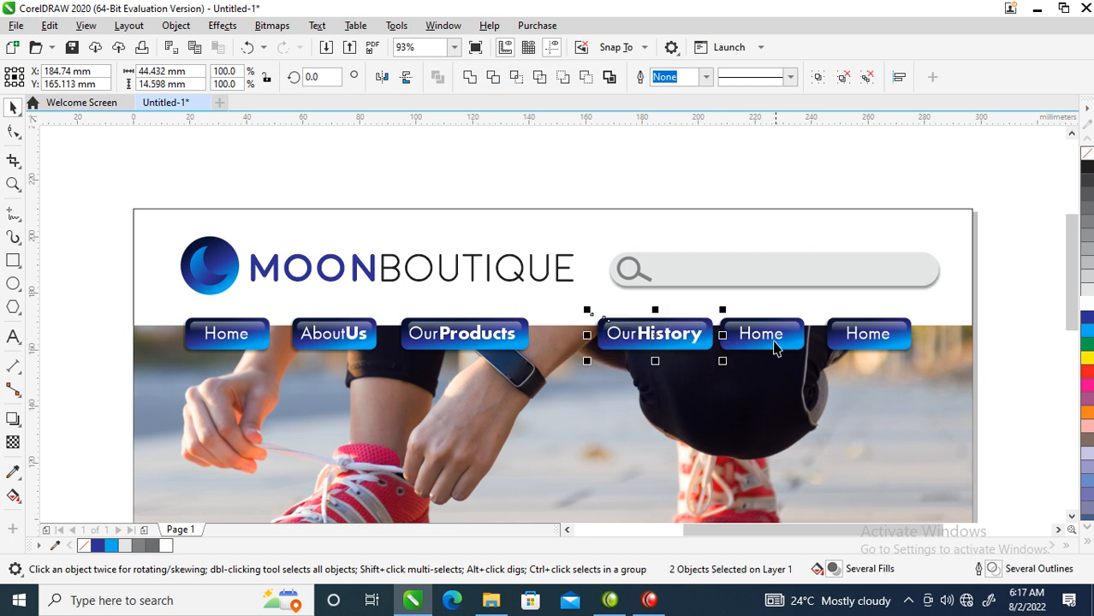
# Change the fifth button's label to "Blog".
pyautogui.doubleClick(771, 335)
pyautogui.doubleClick(771, 336)
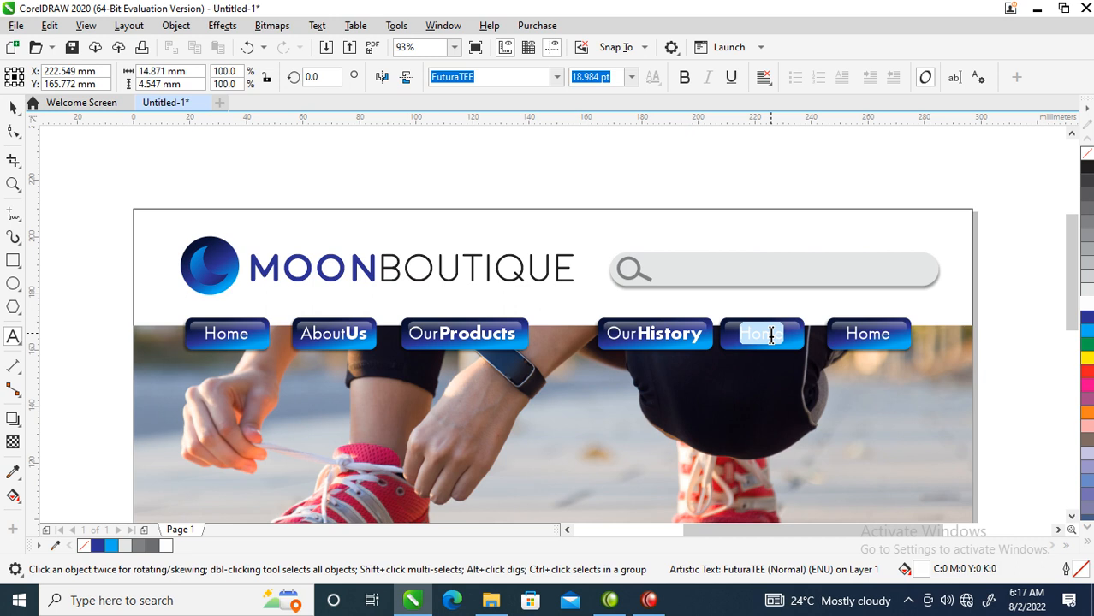
pyautogui.write('Blog')
# Change the last button's label to "Contacts" and center it on its button.
pyautogui.doubleClick(883, 335)
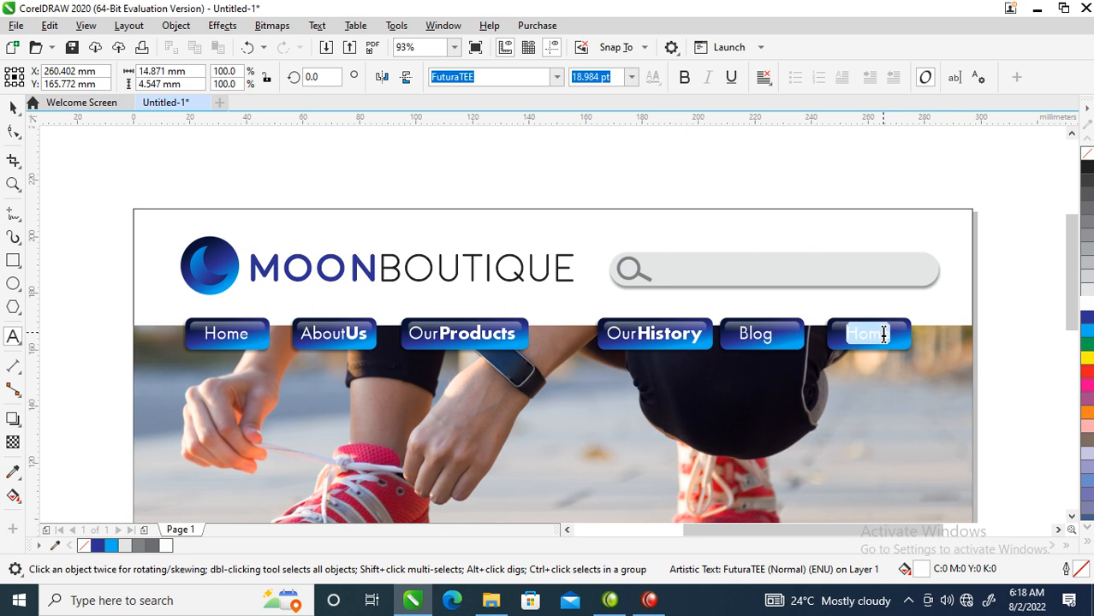
pyautogui.write('Conduct')
pyautogui.click(917, 364)
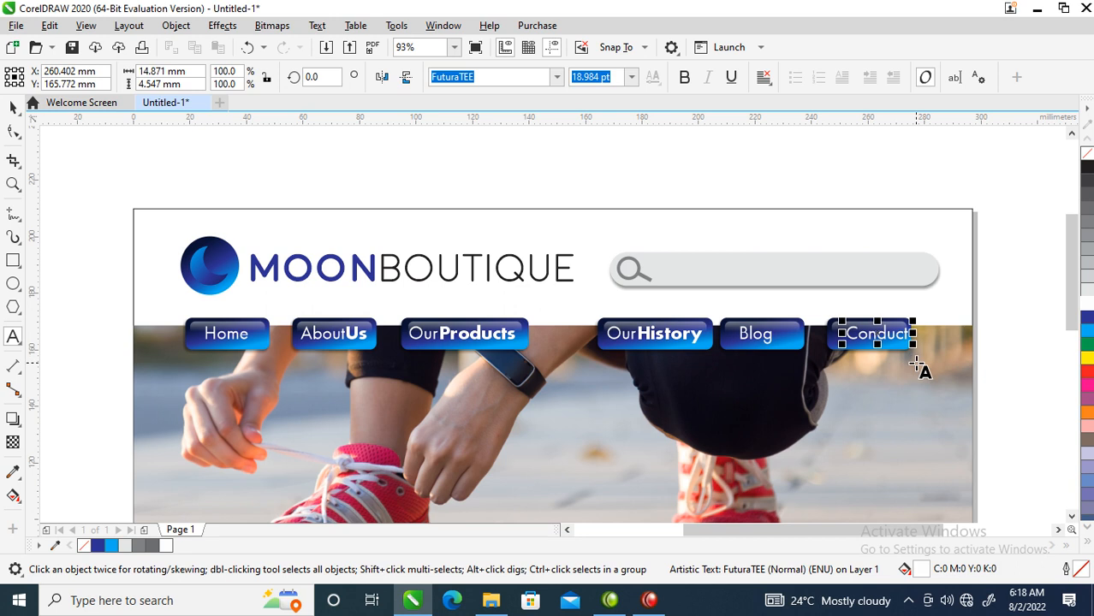
pyautogui.press('BackSpace')
pyautogui.press('BackSpace')
pyautogui.press('BackSpace')
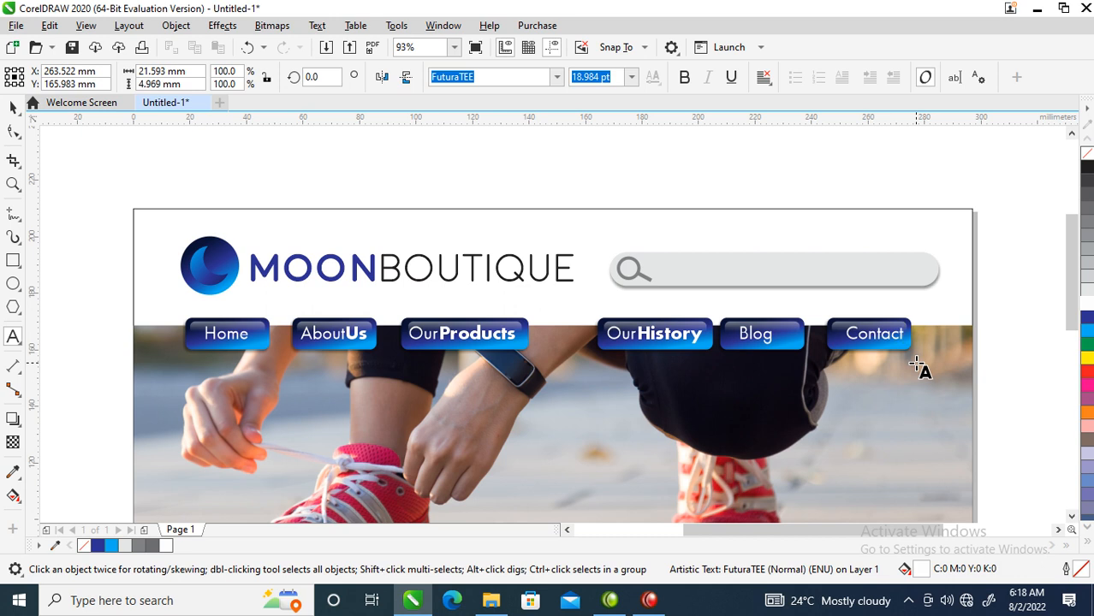
pyautogui.hotkey('ctrl', 'space')
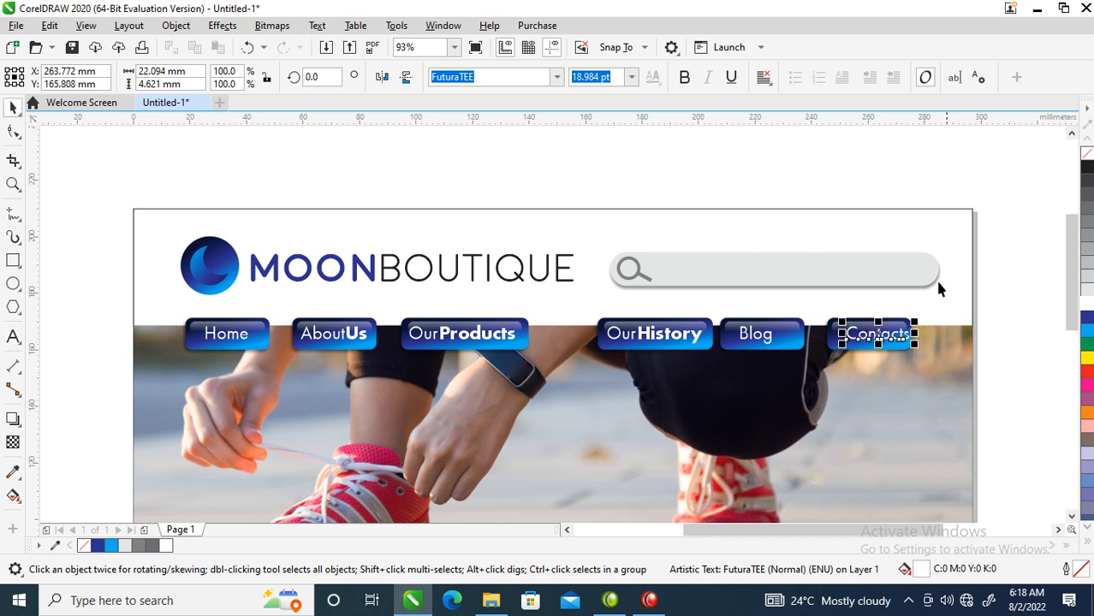
pyautogui.keyDown('shift'); pyautogui.click(897, 323); pyautogui.keyUp('shift')
pyautogui.press('c')
# Reposition the OurProducts, OurHistory, Blog and Contacts buttons to spread the six menu buttons evenly along the banner.
pyautogui.moveTo(1041, 288); pyautogui.dragTo(909, 369)
pyautogui.moveTo(550, 297); pyautogui.dragTo(742, 380)
pyautogui.moveTo(704, 342); pyautogui.dragTo(650, 353)
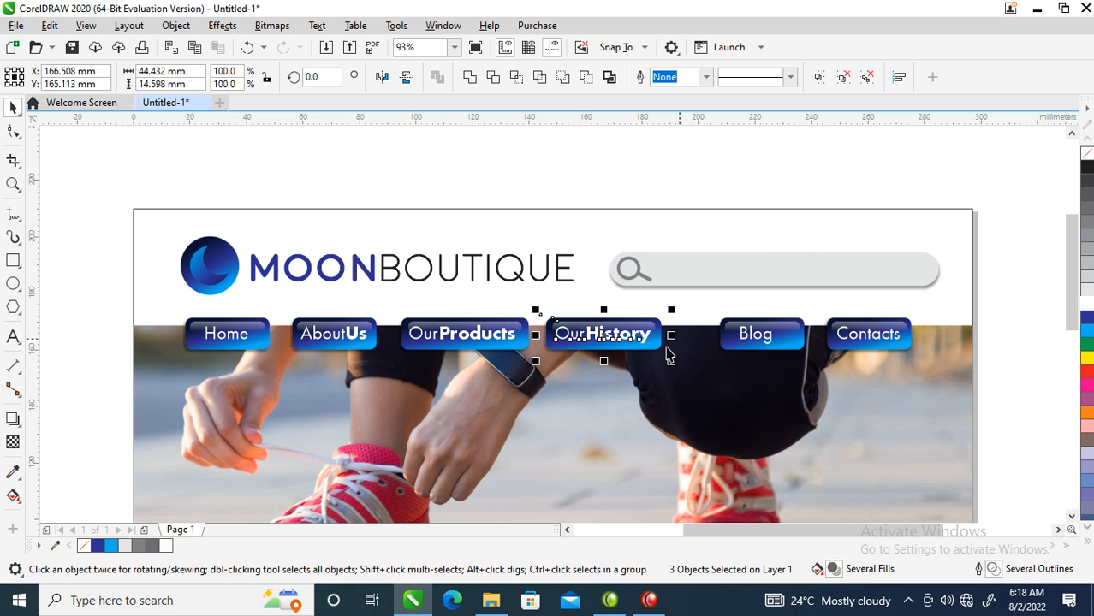
pyautogui.moveTo(694, 299); pyautogui.dragTo(761, 343)
pyautogui.moveTo(528, 291); pyautogui.dragTo(686, 374)
pyautogui.moveTo(623, 340); pyautogui.dragTo(643, 341)
pyautogui.moveTo(387, 300); pyautogui.dragTo(540, 381)
pyautogui.moveTo(494, 333); pyautogui.dragTo(498, 332)
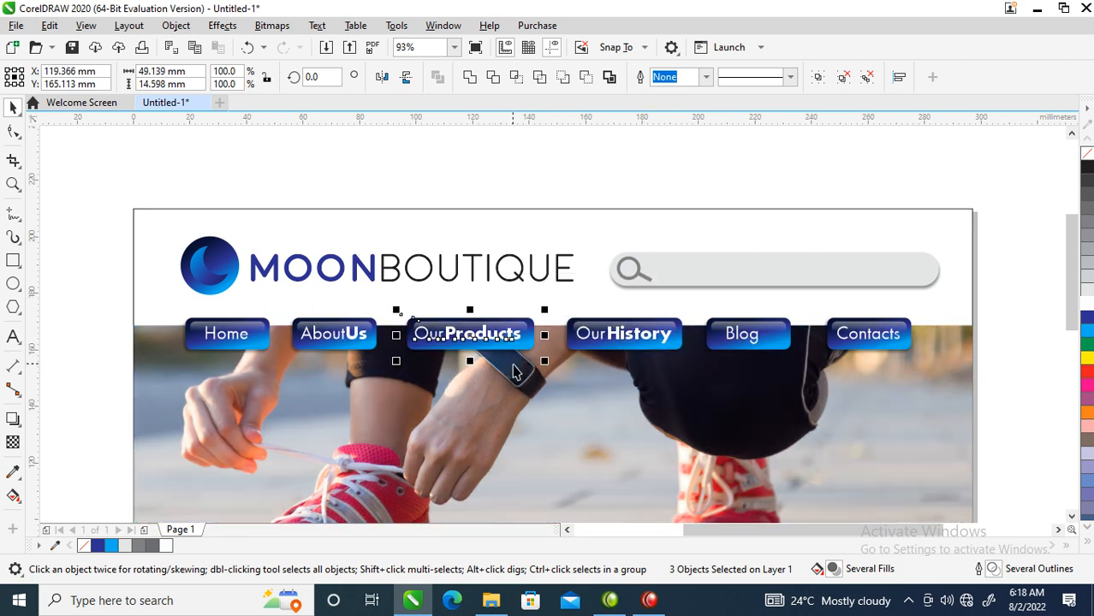
pyautogui.moveTo(690, 295); pyautogui.dragTo(922, 396)
pyautogui.moveTo(869, 338); pyautogui.dragTo(881, 338)
# Group the six menu buttons and select the group together with the banner photo.
pyautogui.moveTo(1037, 305); pyautogui.dragTo(41, 419)
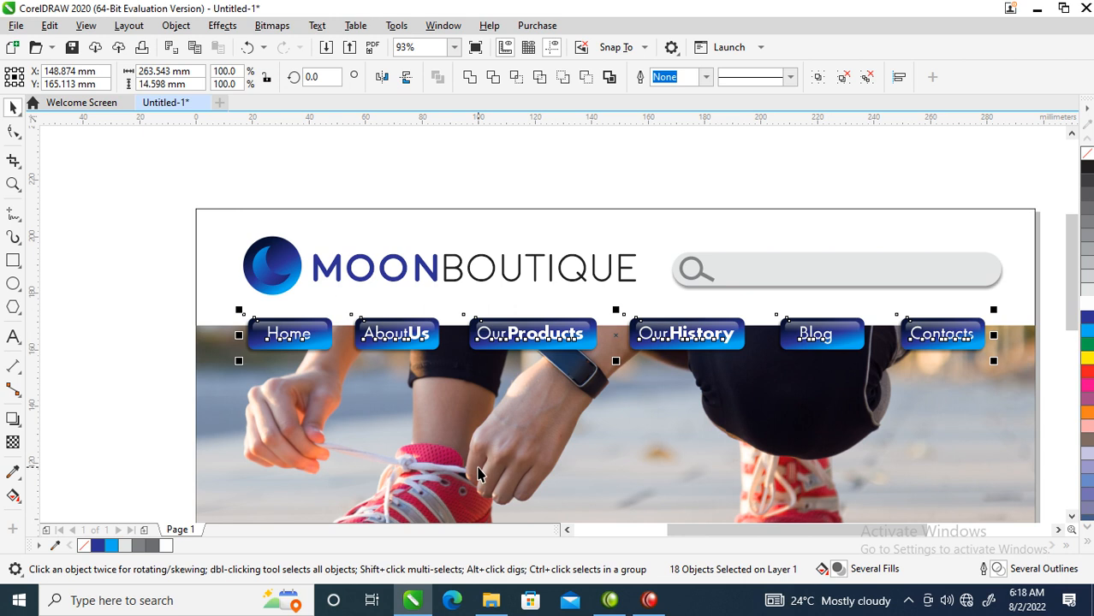
pyautogui.hotkey('ctrl', 'g')
pyautogui.keyDown('shift'); pyautogui.click(621, 433); pyautogui.keyUp('shift')
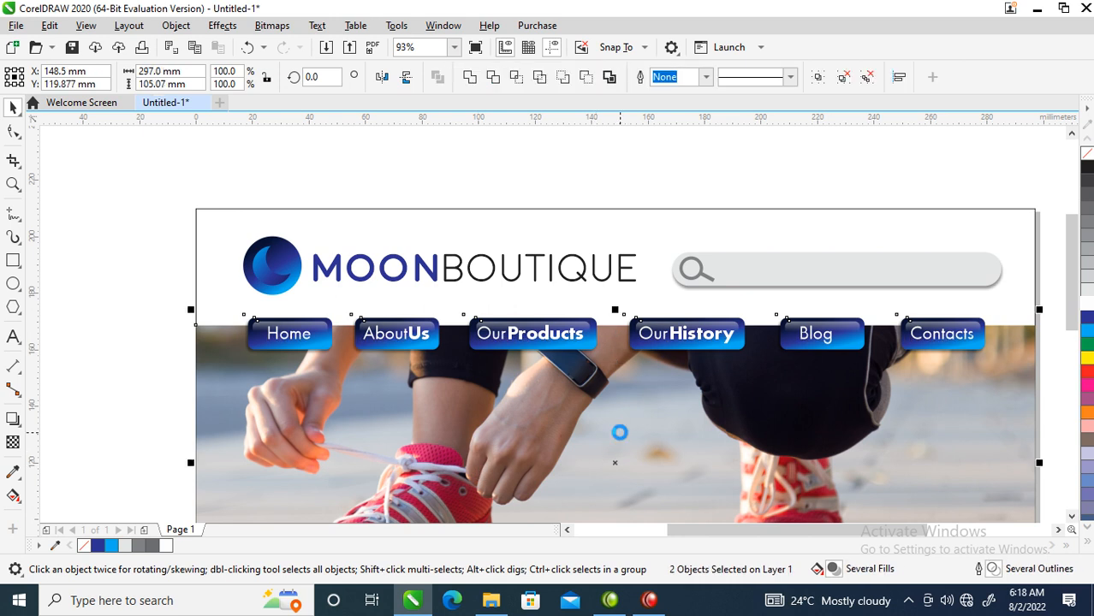
pyautogui.scroll(-4, 521, 331)
pyautogui.press('z')
pyautogui.moveTo(412, 290); pyautogui.dragTo(691, 464)
pyautogui.click(901, 274)
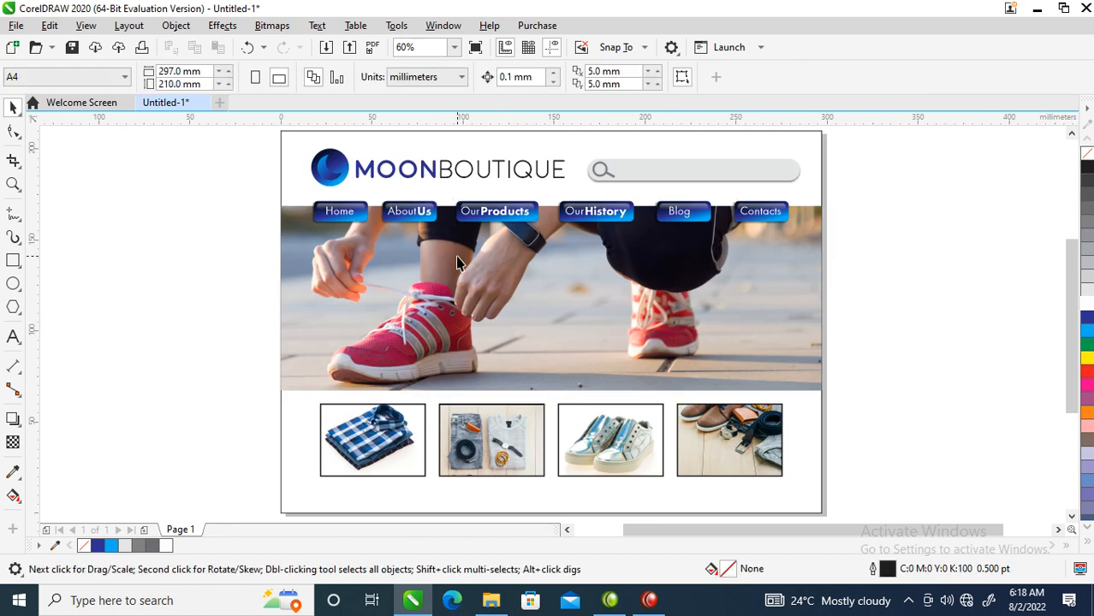